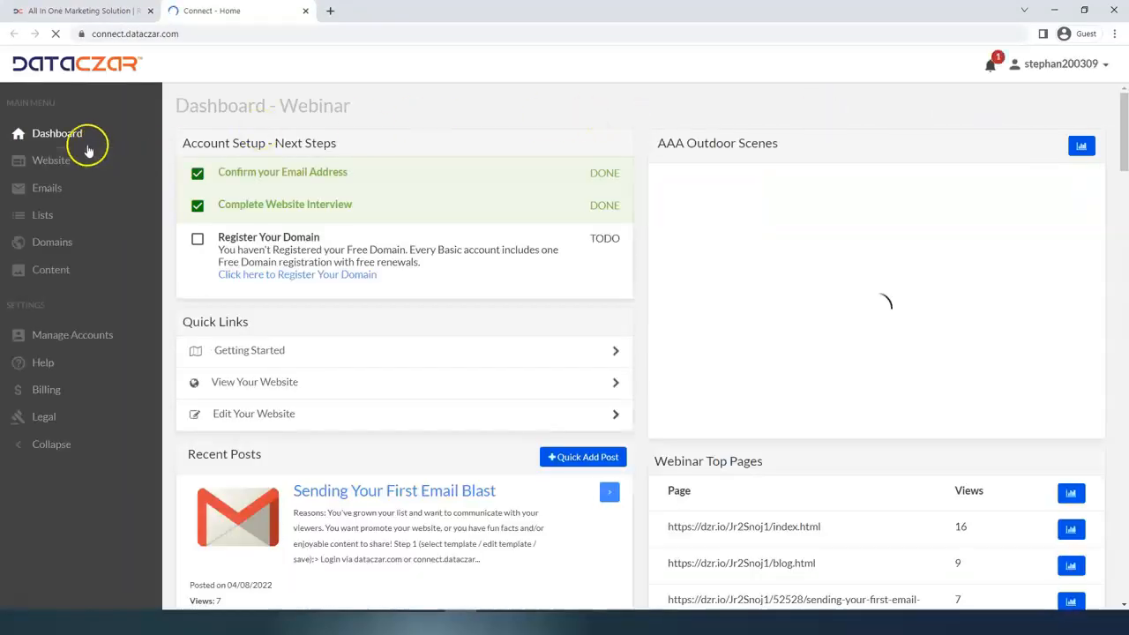
Close the marketing tab, go full screen, and open the AAA Outdoor Scenes public preview.
left_click(151, 10)
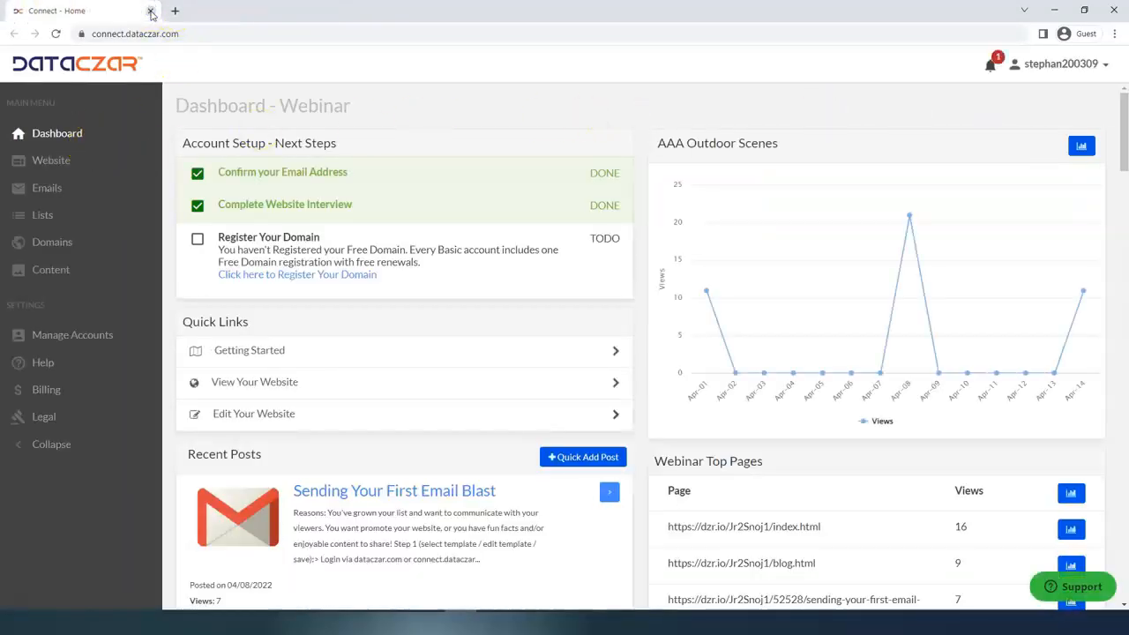
key("F11")
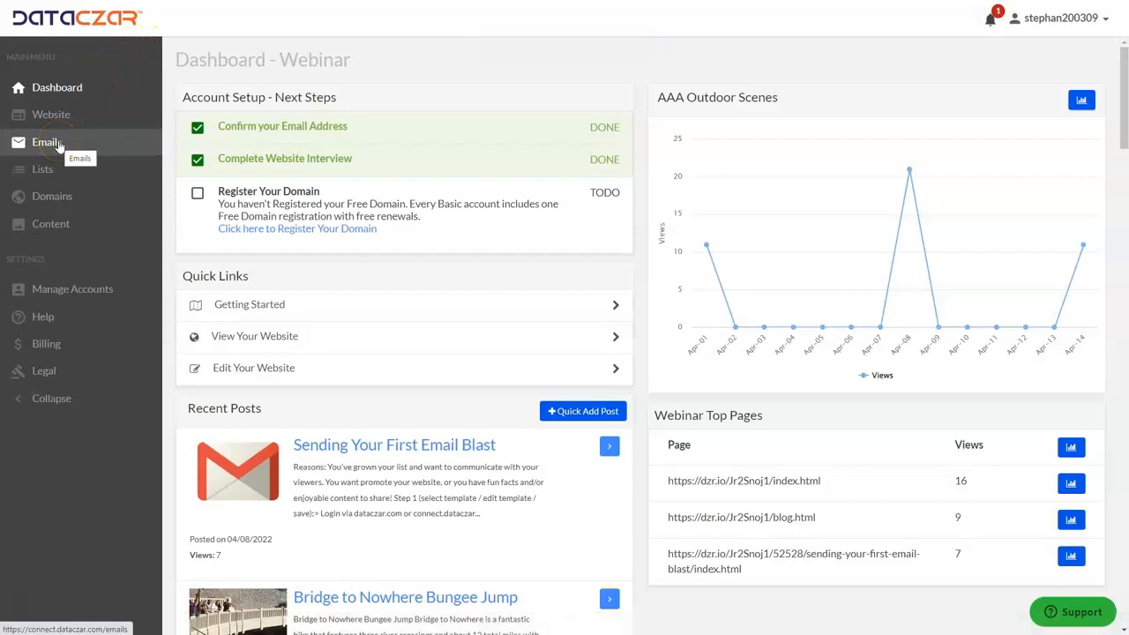
left_click(58, 121)
left_click(59, 121)
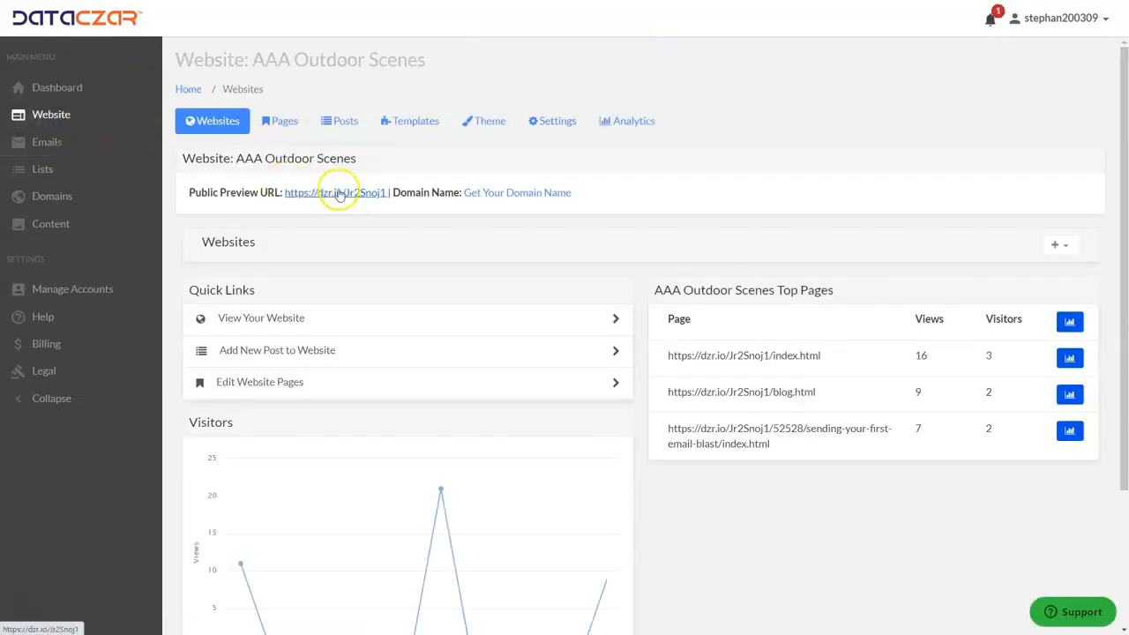
left_click(336, 194)
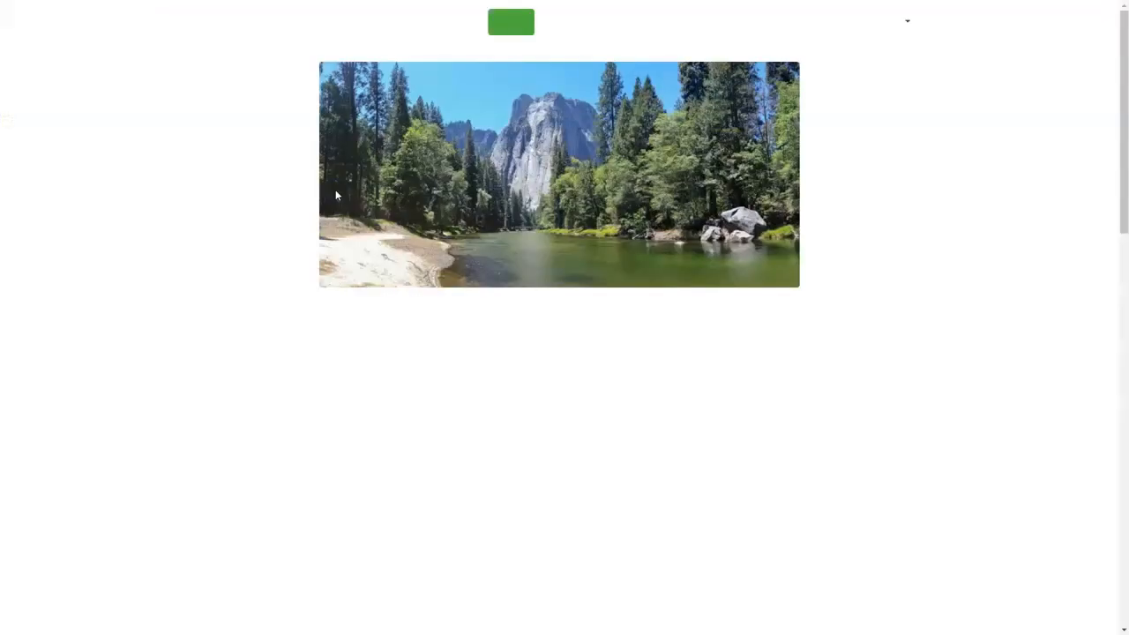
Open the site's blog and the 'Sending Your First Email Blast' post.
left_click(535, 325)
scroll(535, 331, "down", 3)
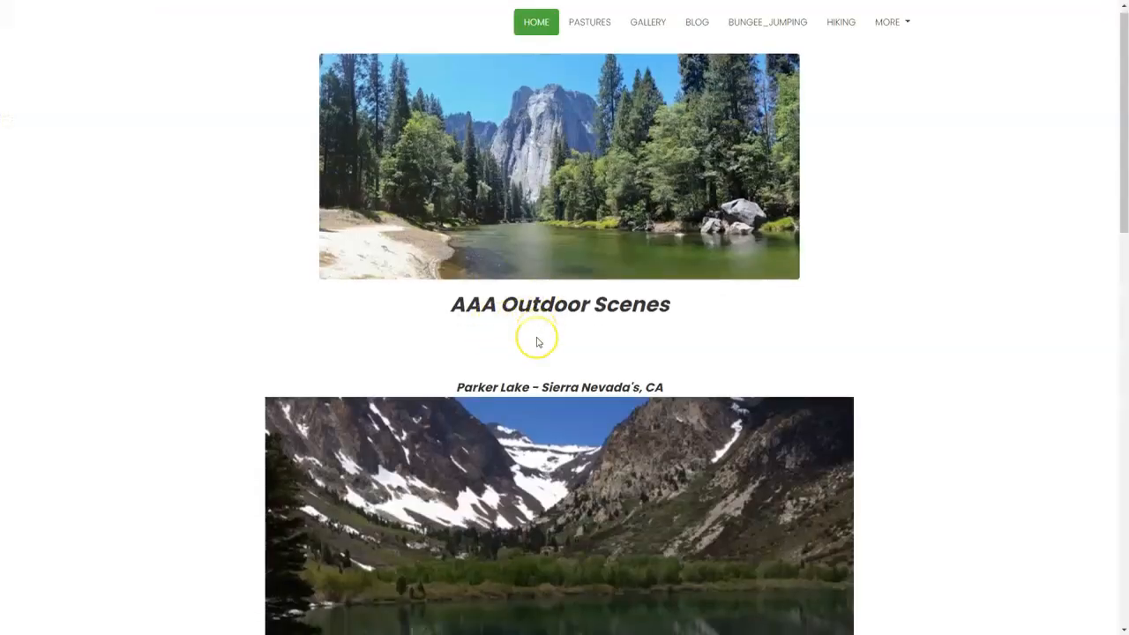
scroll(536, 341, "up", 3)
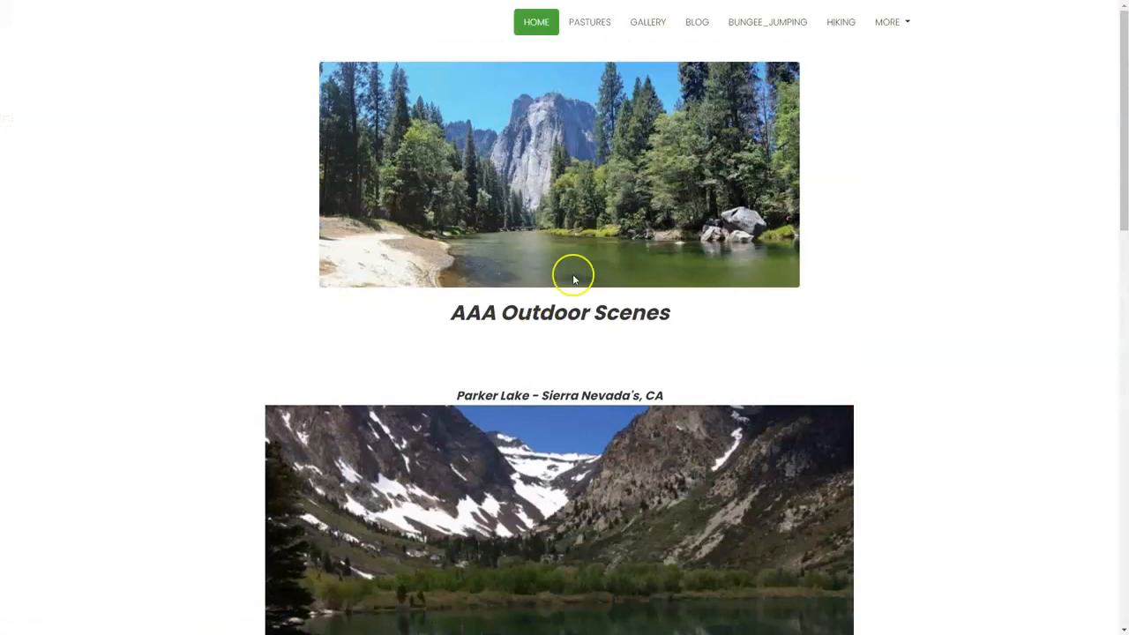
left_click(697, 22)
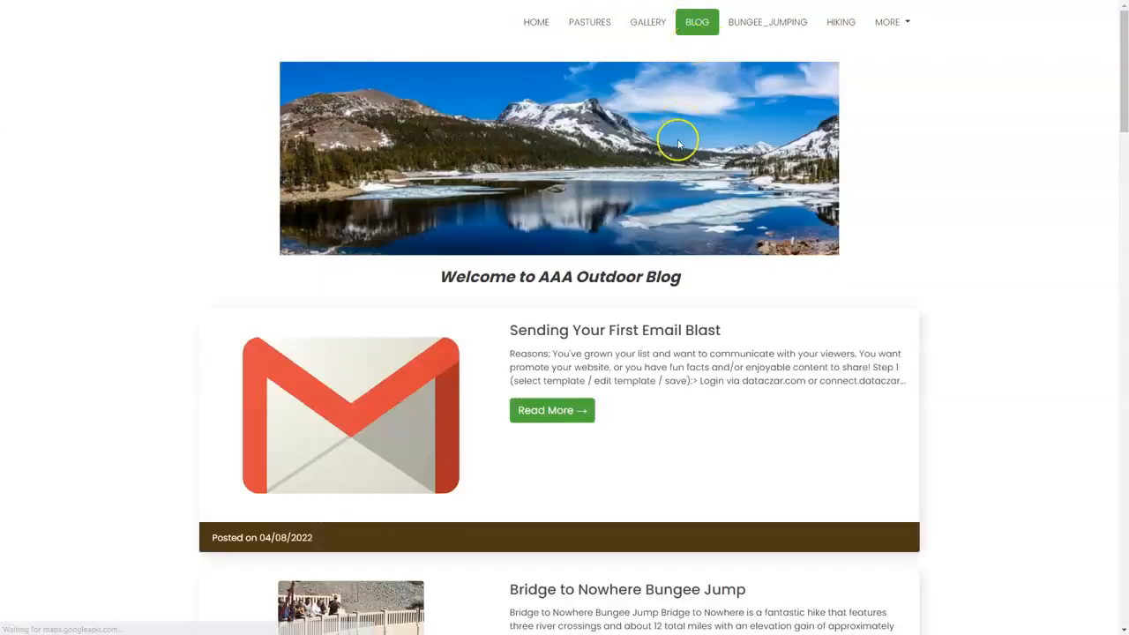
left_click(571, 412)
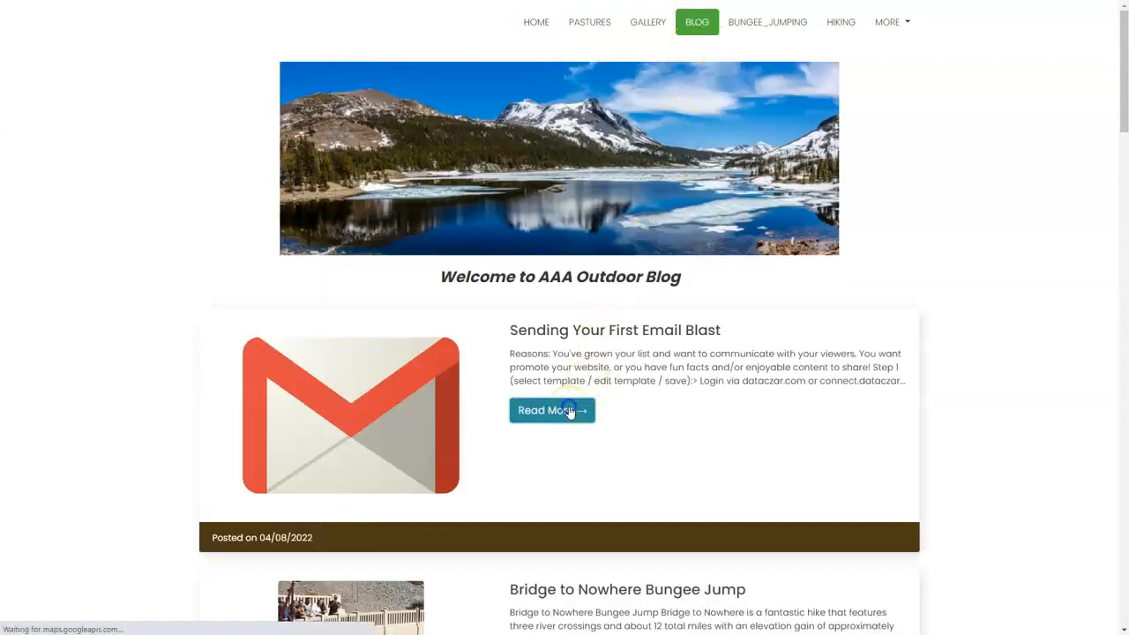
Highlight the post's two reason lines, then clear the highlight.
scroll(383, 210, "down", 3)
scroll(382, 212, "down", 2)
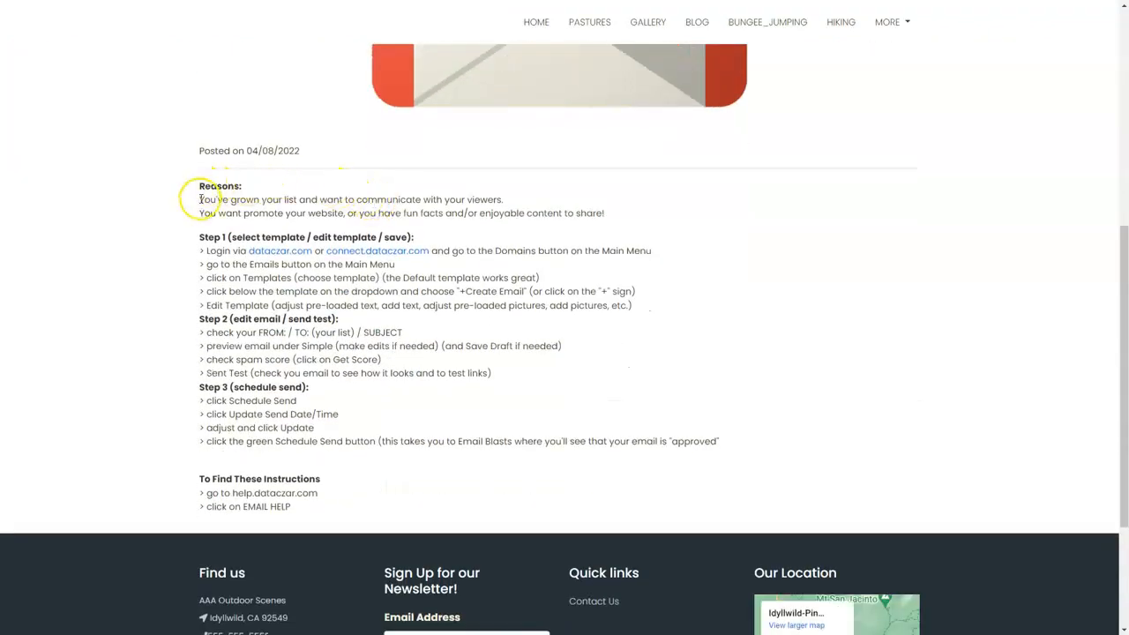
left_click_drag(200, 200, 522, 202)
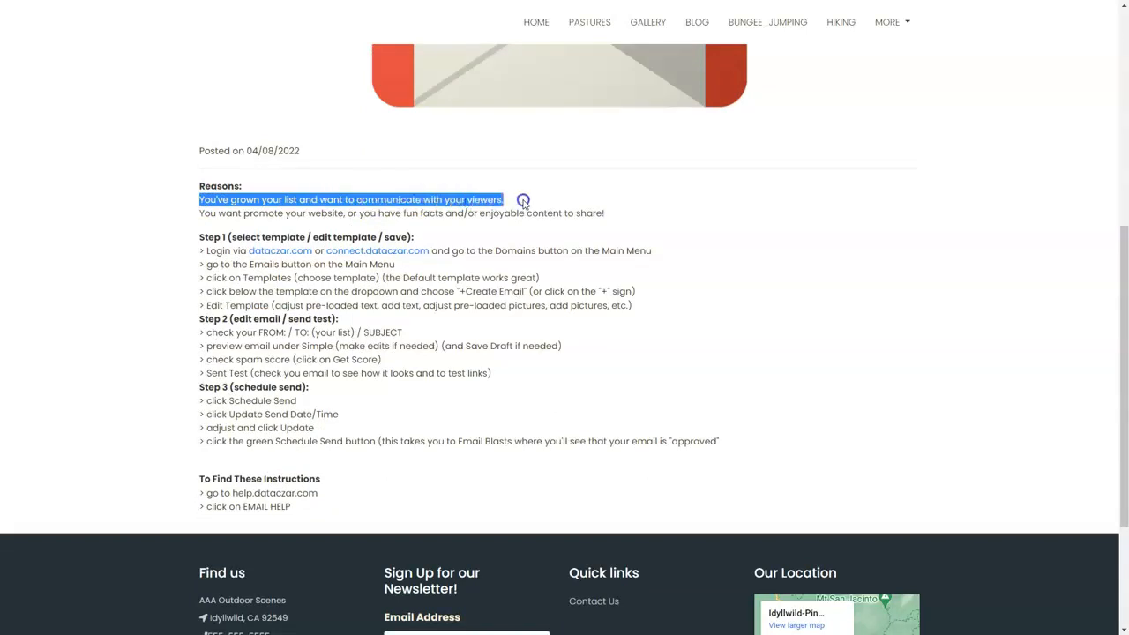
left_click_drag(643, 207, 652, 216)
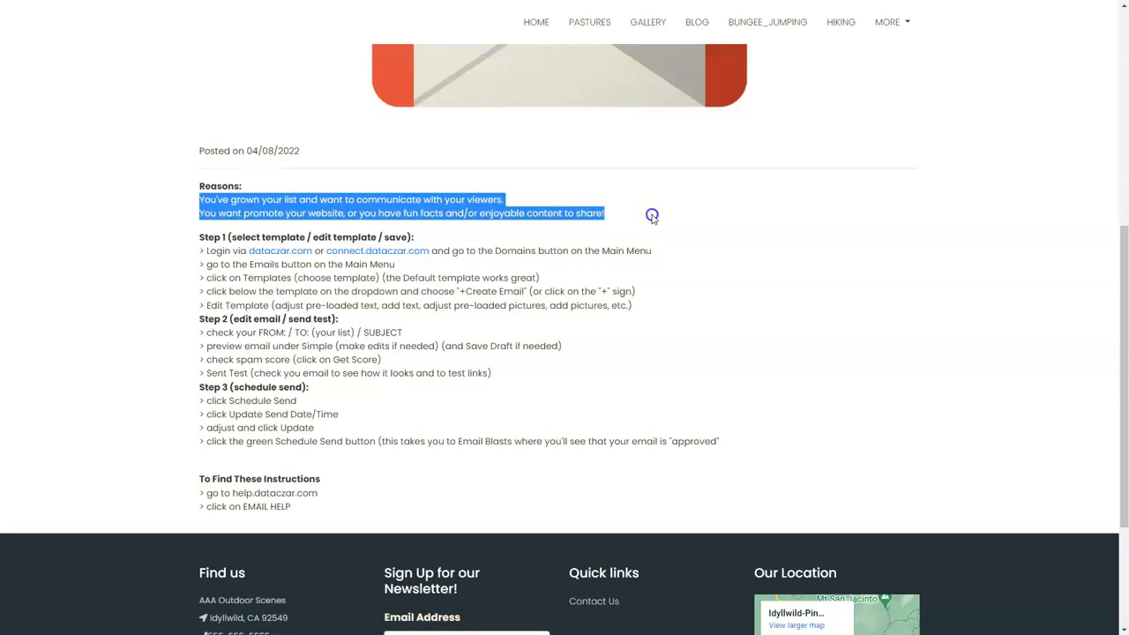
left_click(652, 216)
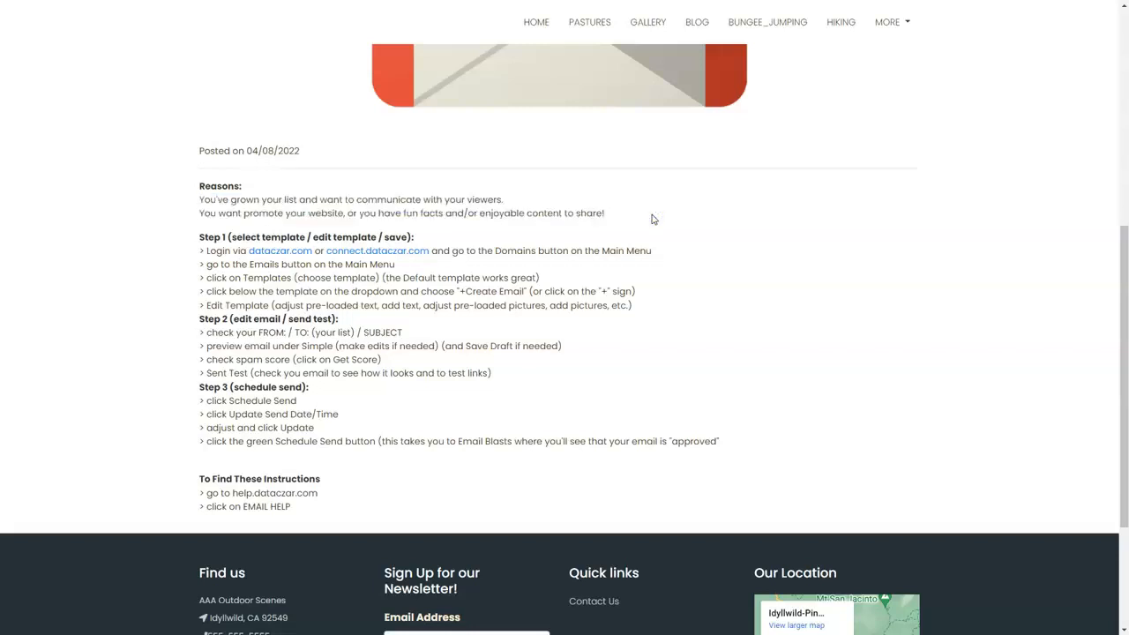
scroll(653, 219, "down", 1)
Highlight the Step 1–3 instructions and 'EMAIL HELP', then return to the DataCzar tab.
left_click(200, 174)
left_click_drag(200, 175, 729, 378)
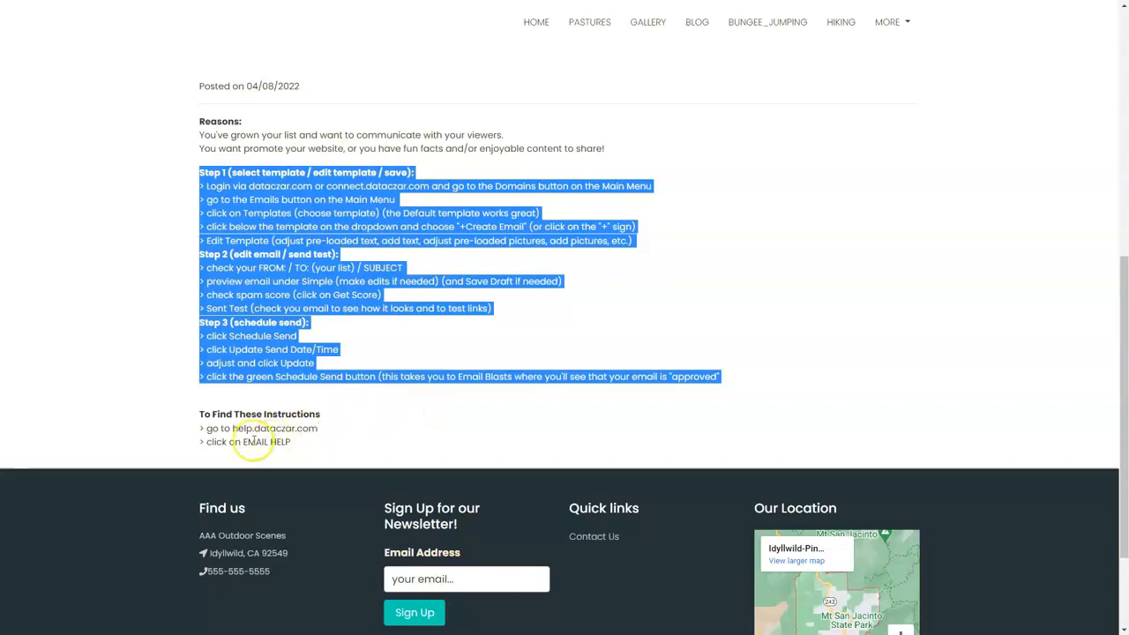
left_click(336, 437)
left_click_drag(242, 442, 300, 442)
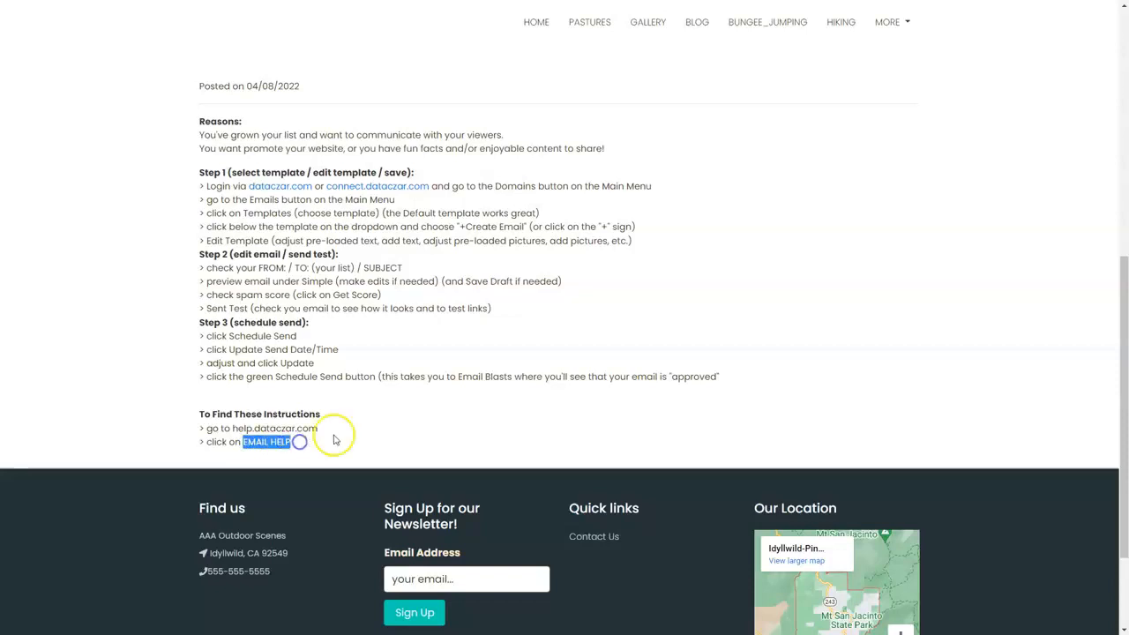
left_click(383, 428)
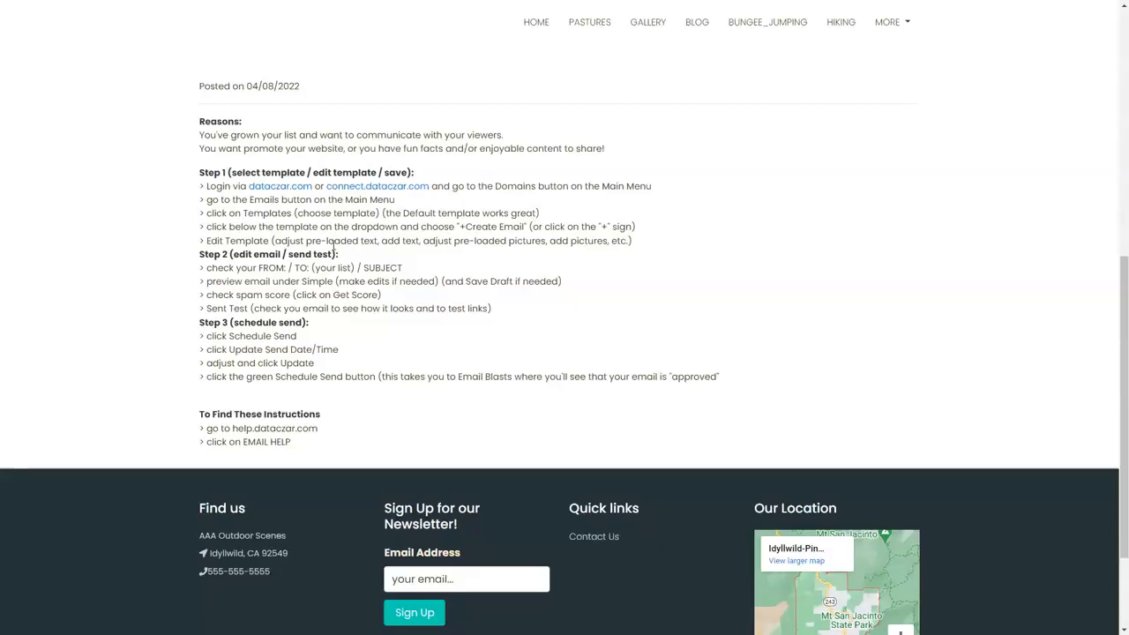
key("ctrl+shift+Tab")
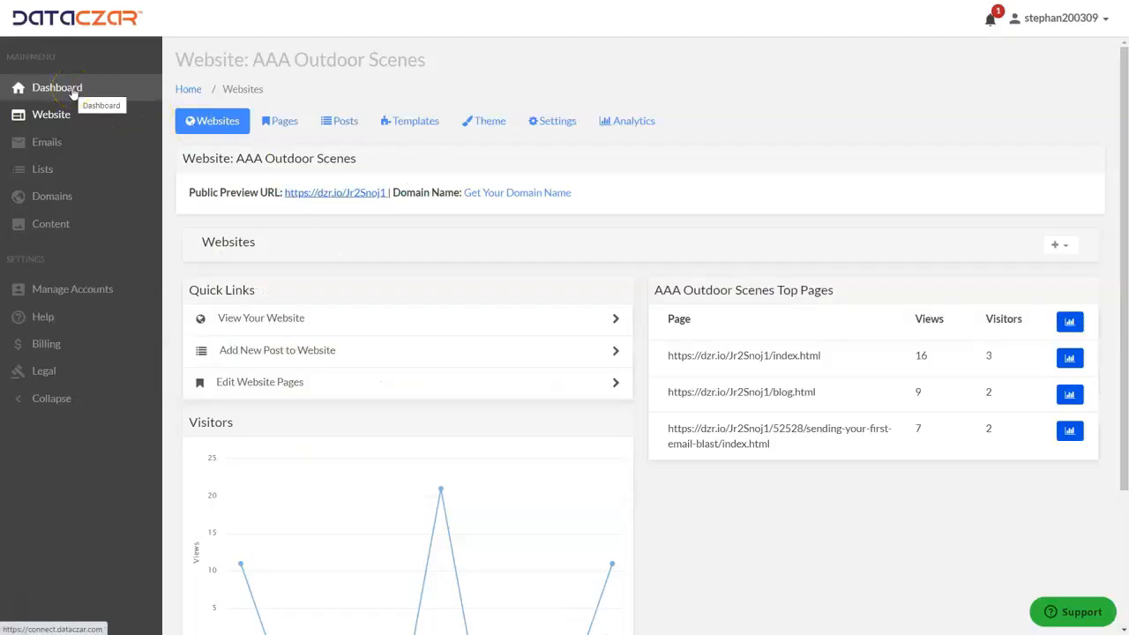
Create a new email blast from the Review Tell Us template in the Emails template gallery.
left_click(37, 150)
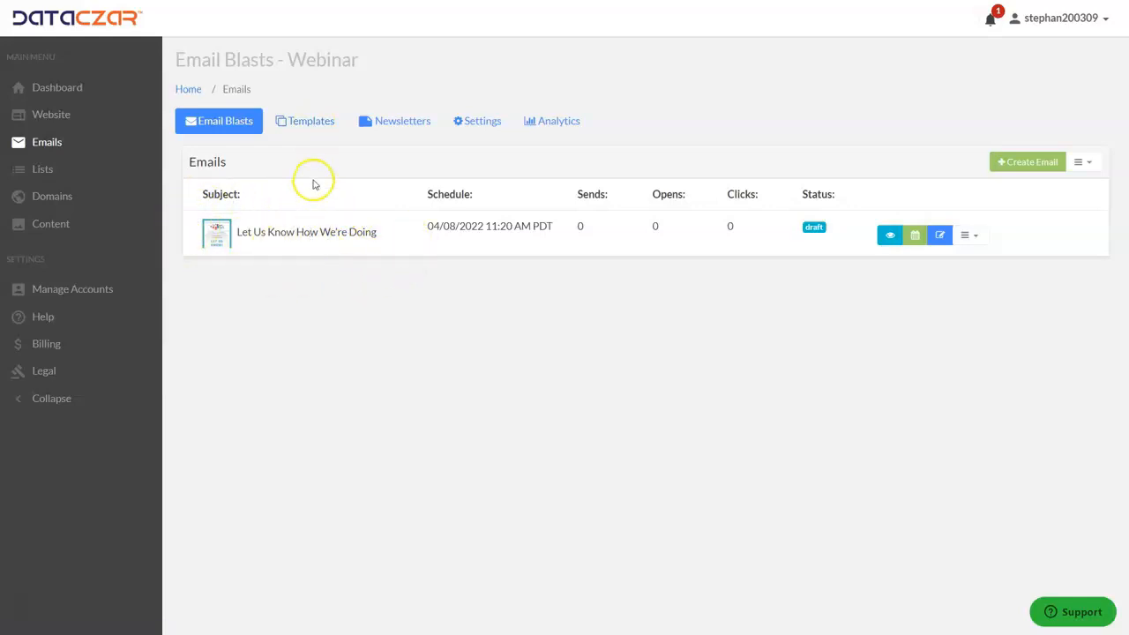
left_click(318, 122)
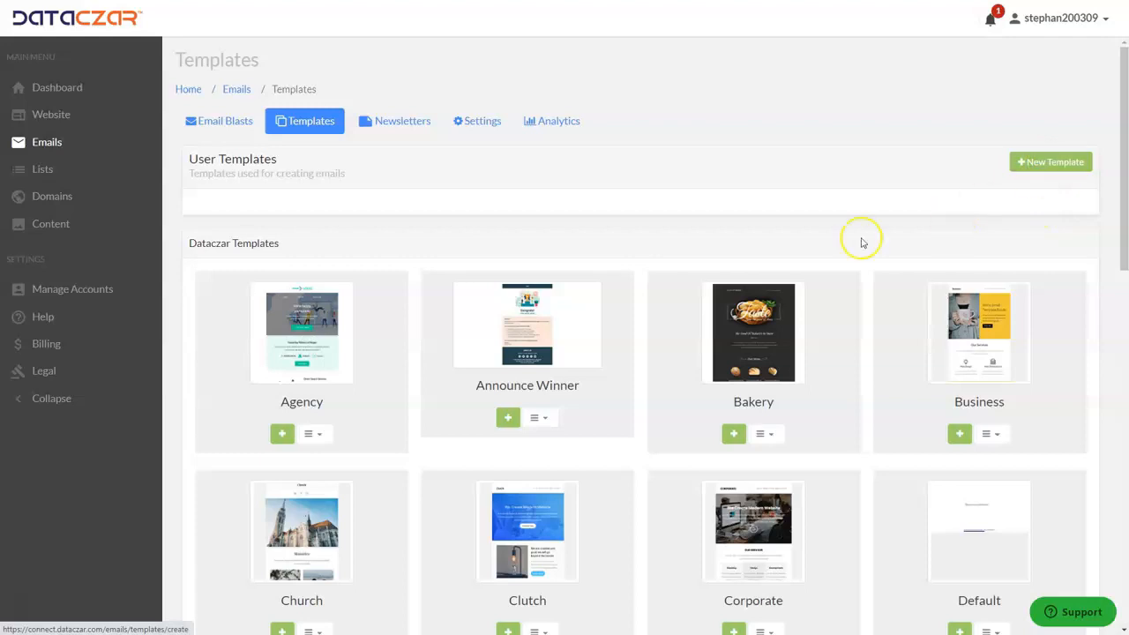
scroll(715, 241, "down", 1)
scroll(718, 243, "down", 2)
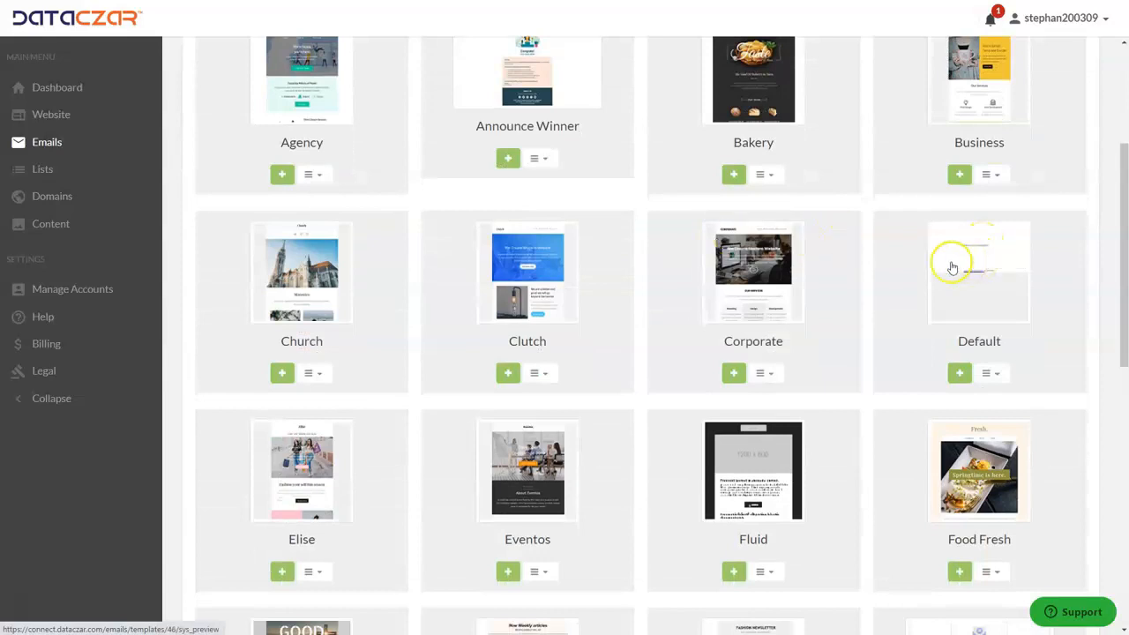
scroll(953, 264, "down", 5)
scroll(565, 194, "down", 3)
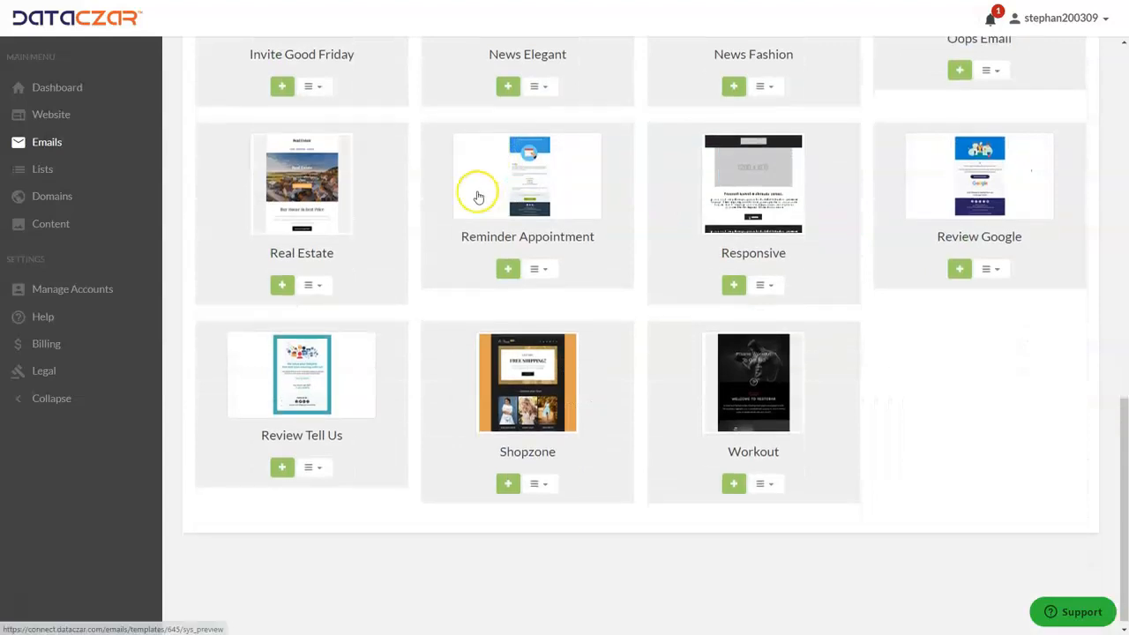
scroll(316, 272, "up", 7)
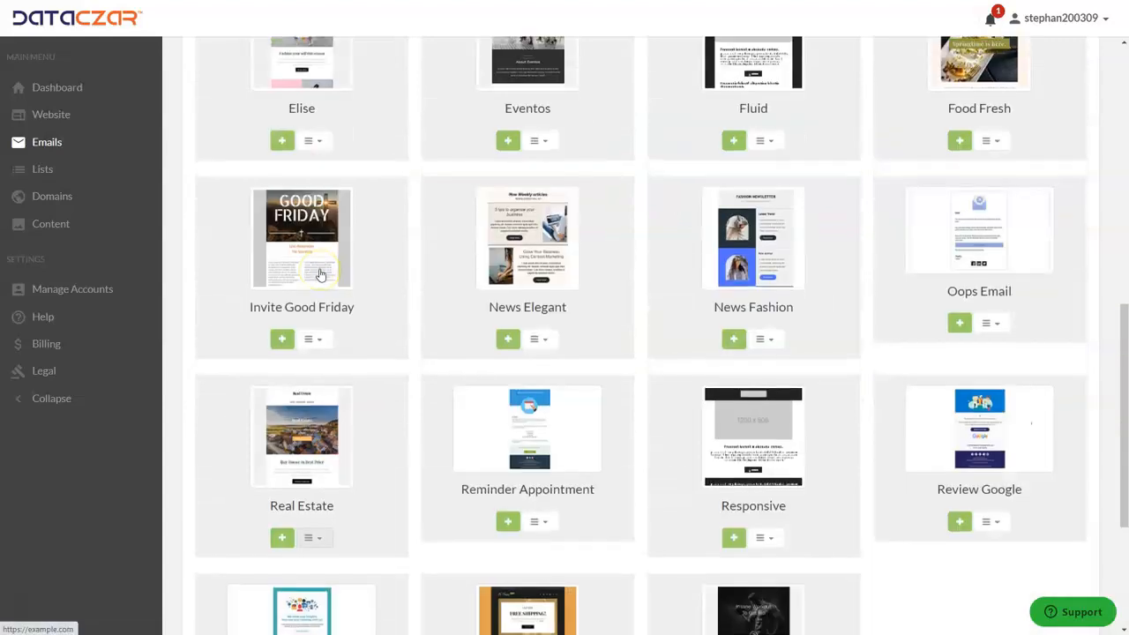
scroll(321, 277, "down", 2)
scroll(321, 276, "down", 5)
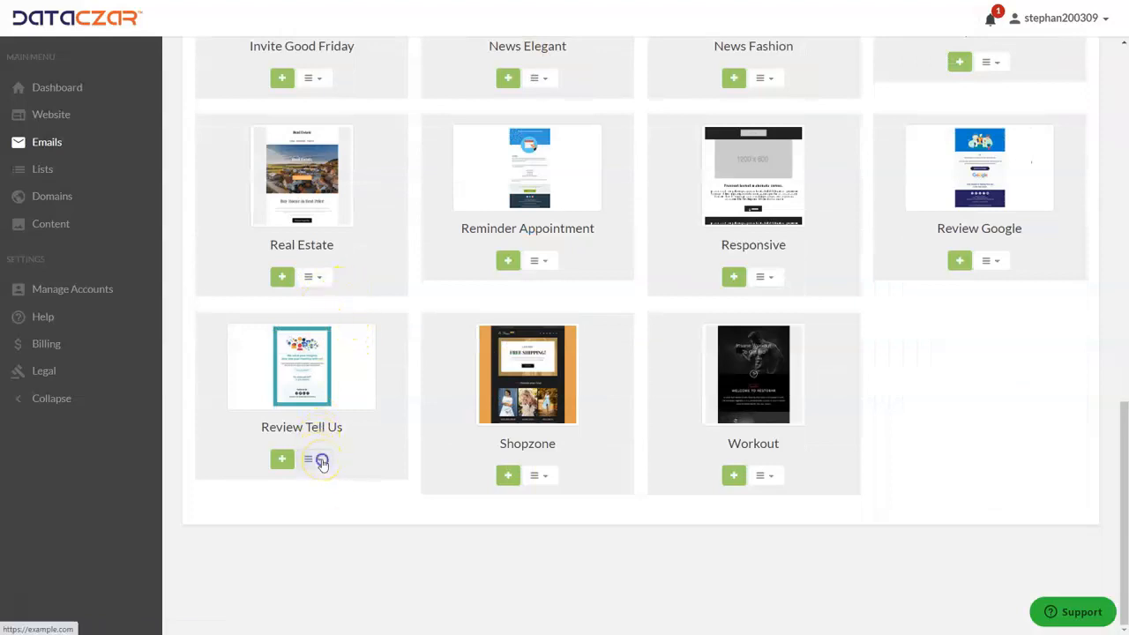
left_click(322, 461)
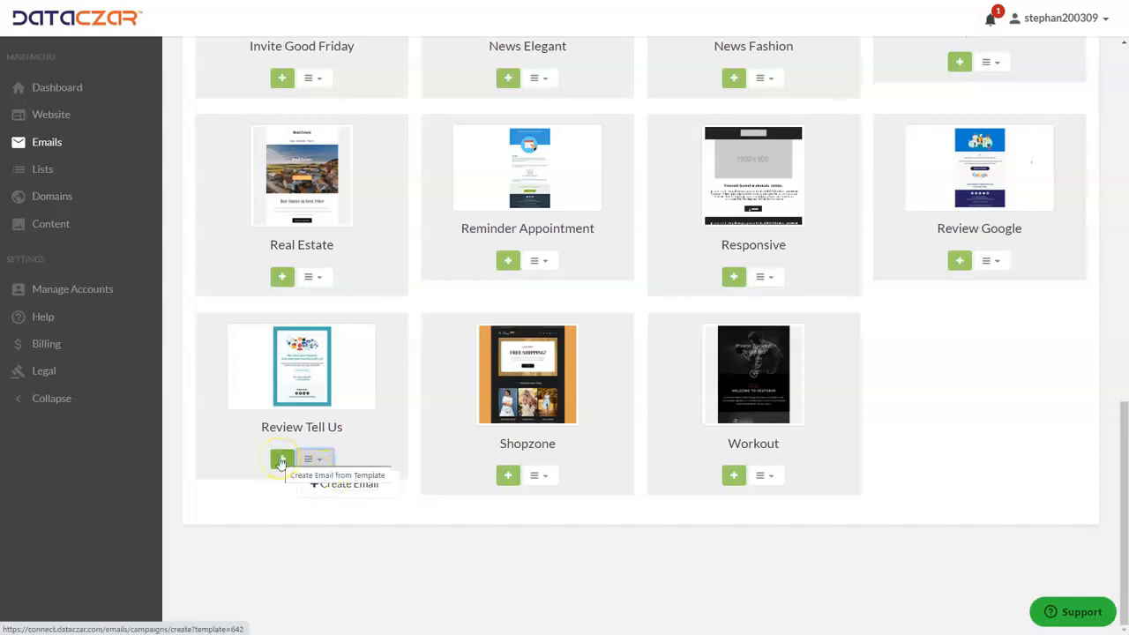
left_click(344, 485)
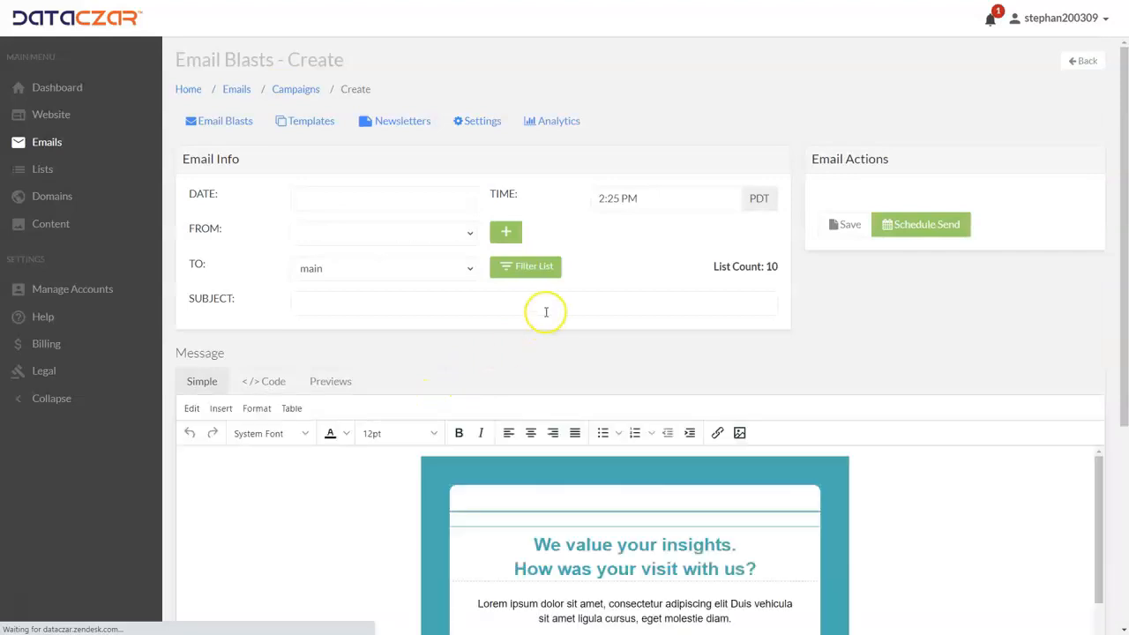
Select the email's header image and open it for editing.
scroll(545, 306, "down", 5)
scroll(545, 306, "down", 1)
scroll(542, 291, "up", 3)
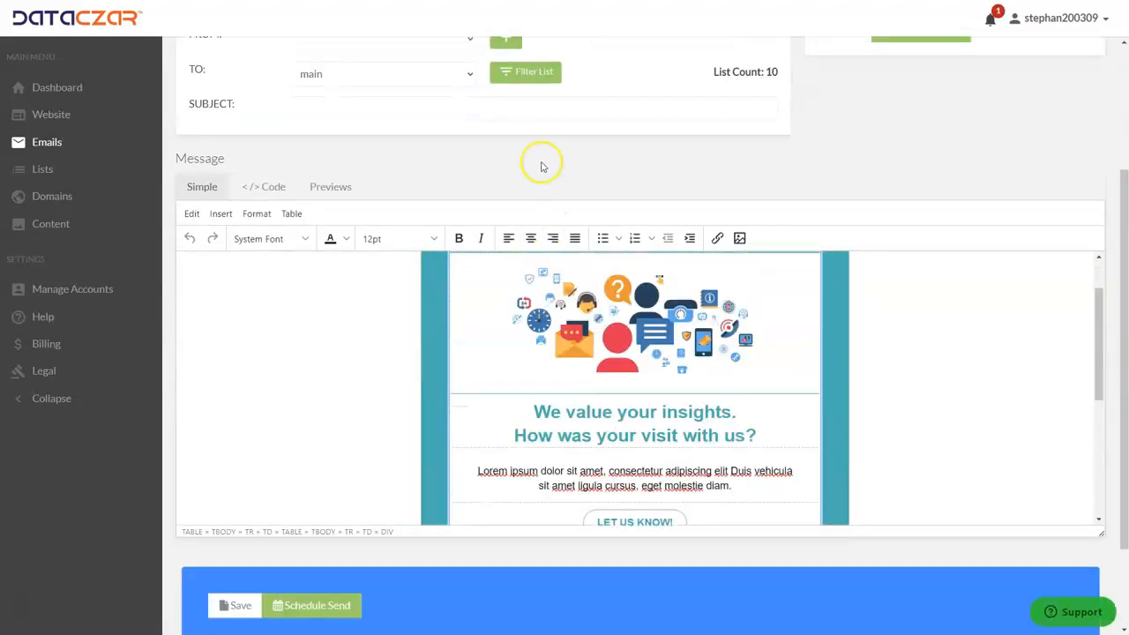
scroll(538, 155, "down", 2)
scroll(273, 278, "up", 1)
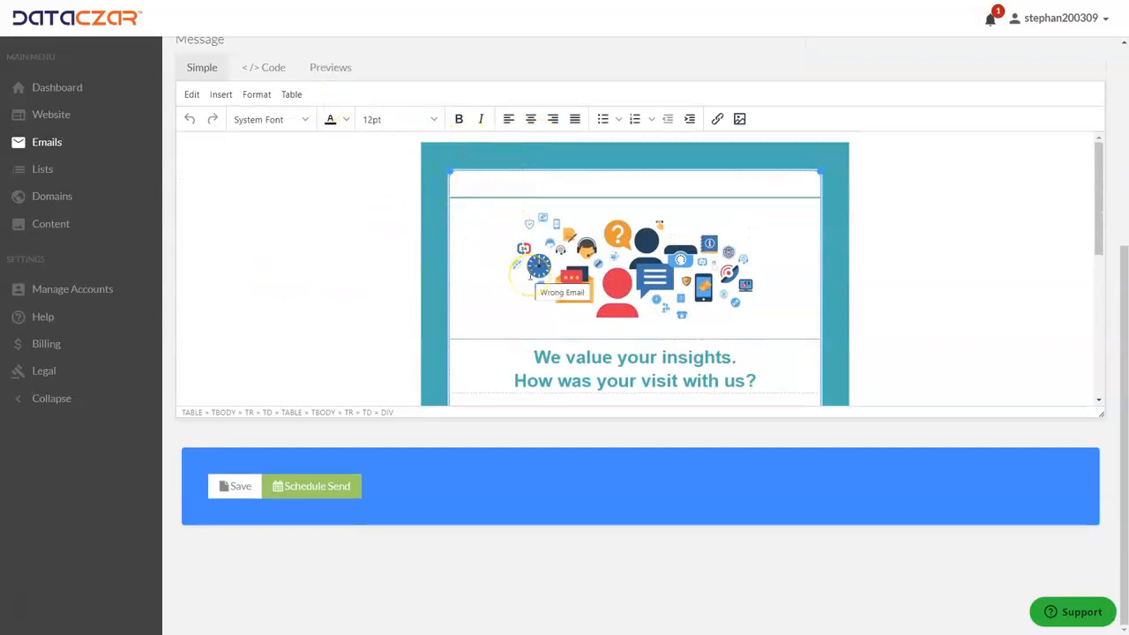
left_click(597, 261)
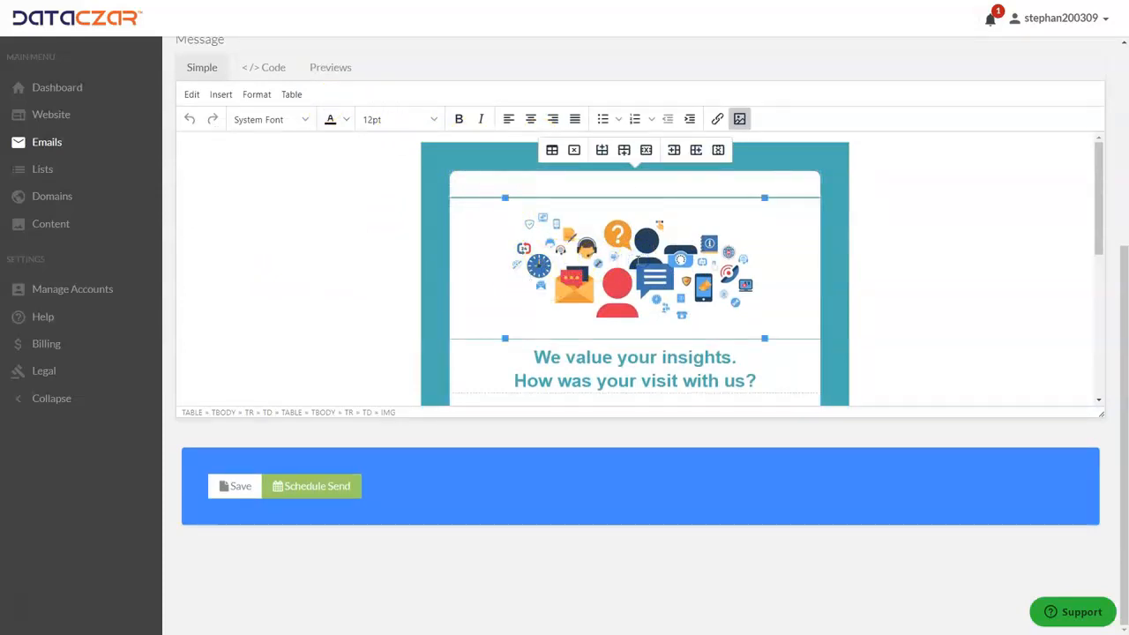
left_click(740, 121)
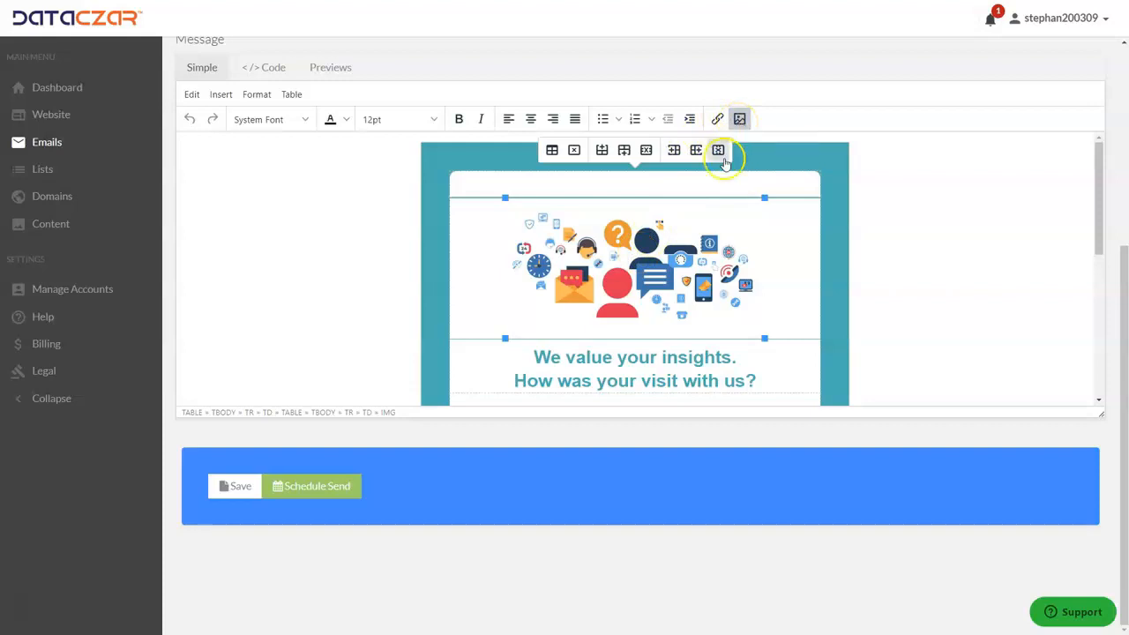
Replace the visit heading with 'Sssssss' and the body paragraph with 'sssss sssss sssss'.
scroll(682, 229, "down", 2)
scroll(681, 238, "down", 1)
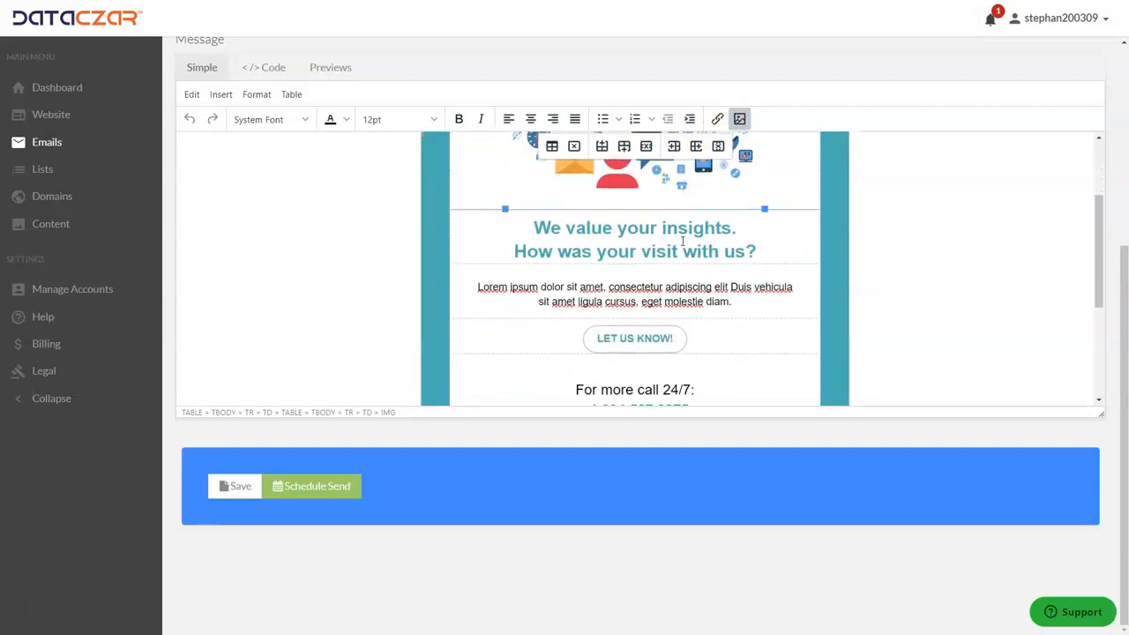
left_click_drag(760, 253, 513, 265)
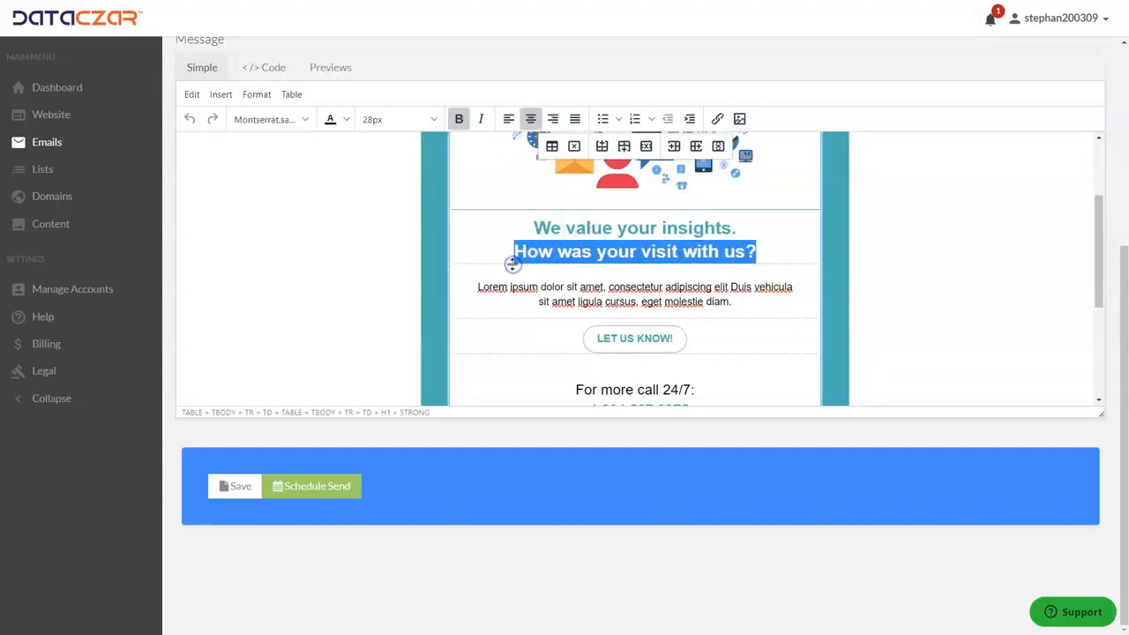
type("Sssssss")
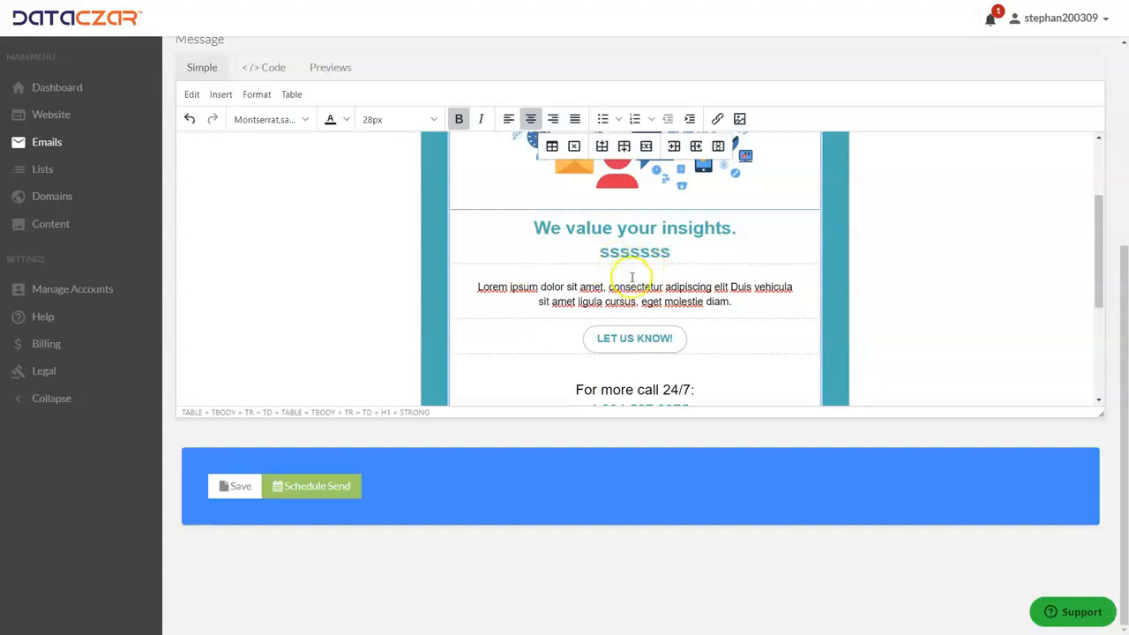
left_click_drag(735, 302, 486, 295)
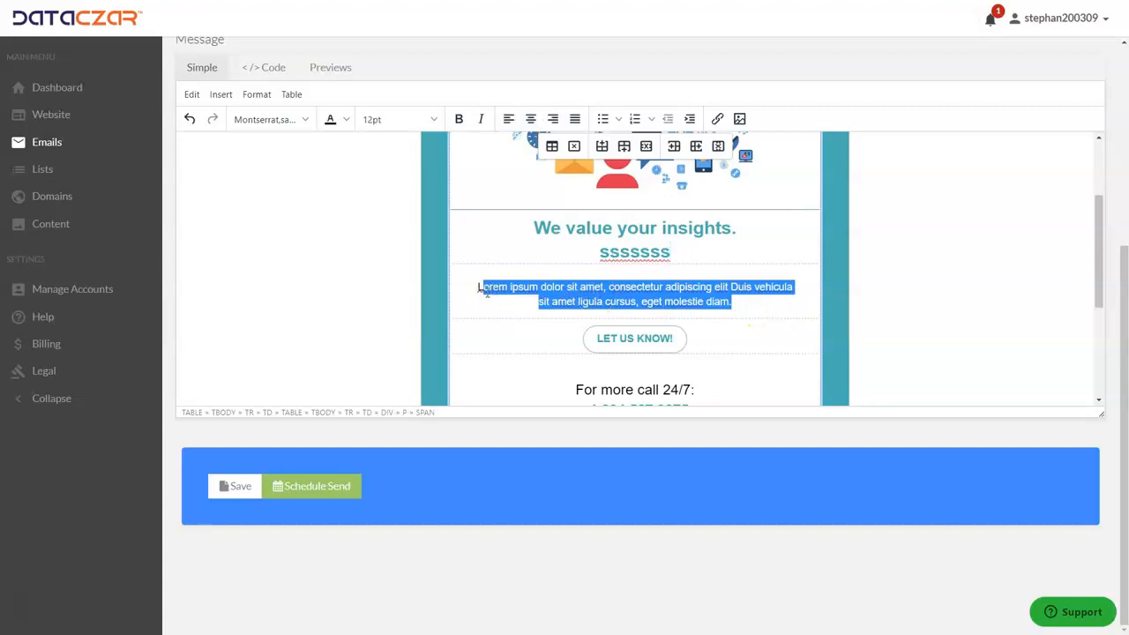
key("BackSpace")
key("BackSpace")
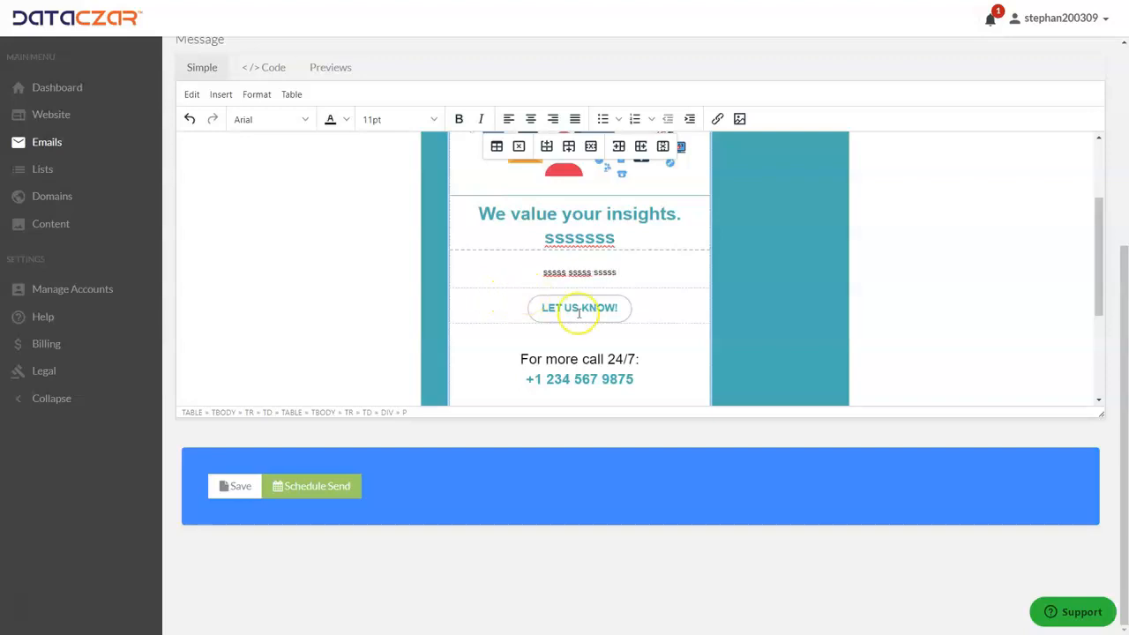
left_click(621, 272)
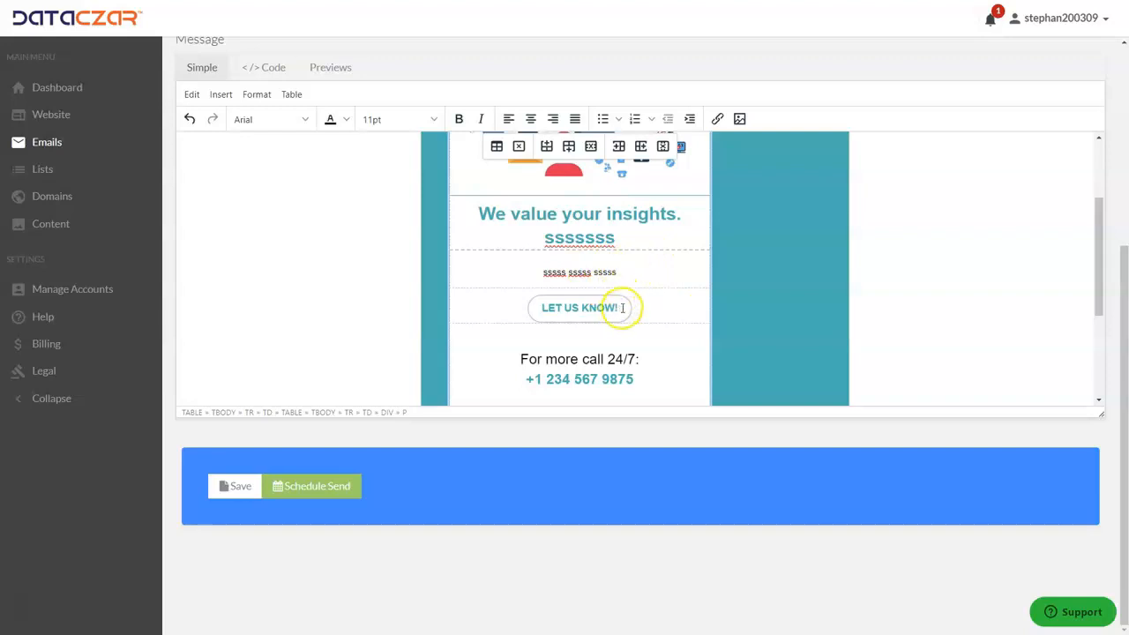
left_click_drag(621, 307, 552, 307)
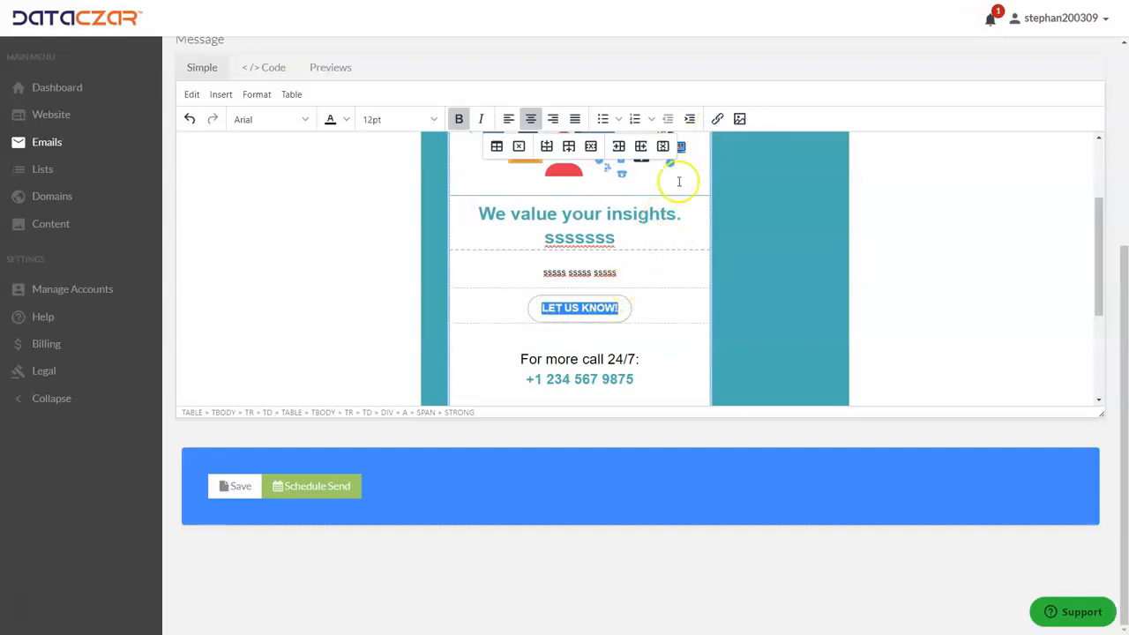
left_click(719, 121)
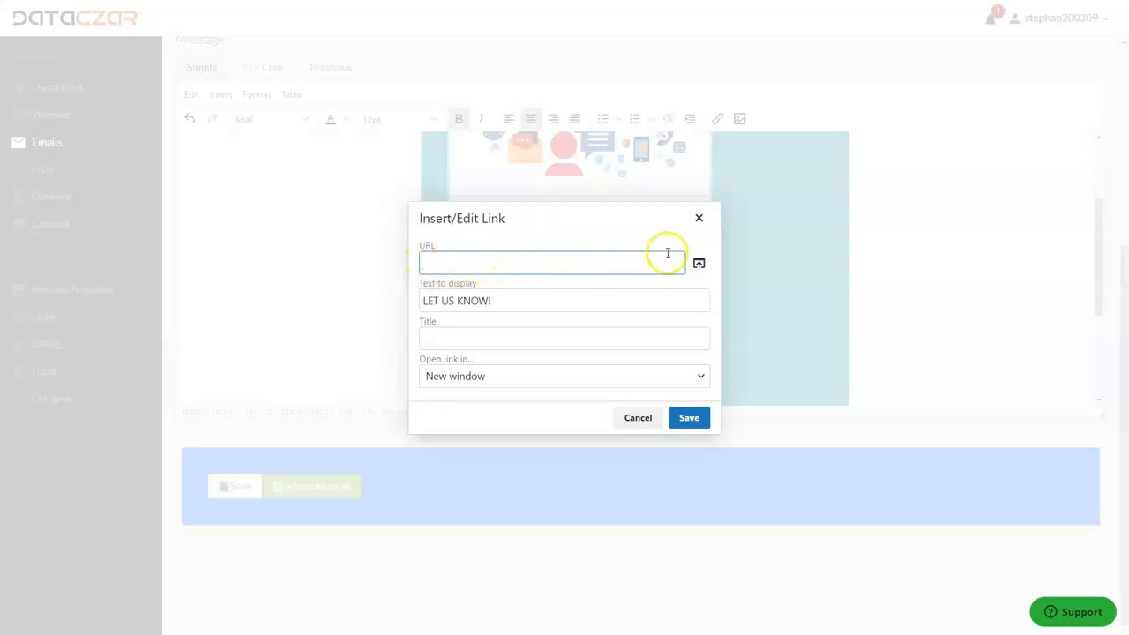
left_click(697, 216)
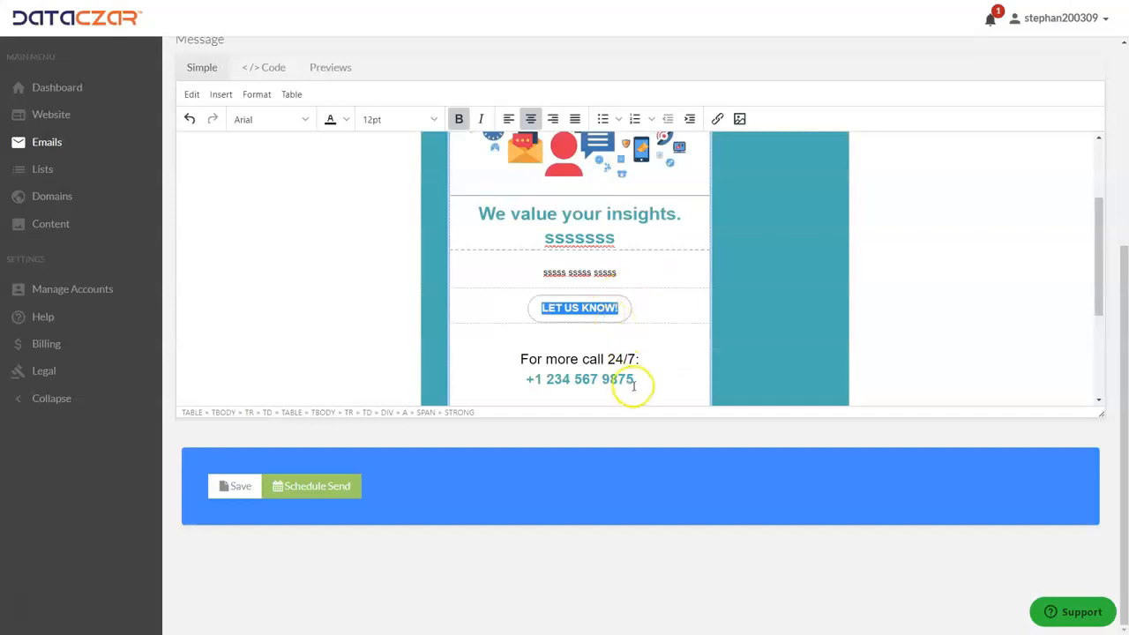
left_click_drag(639, 377, 553, 381)
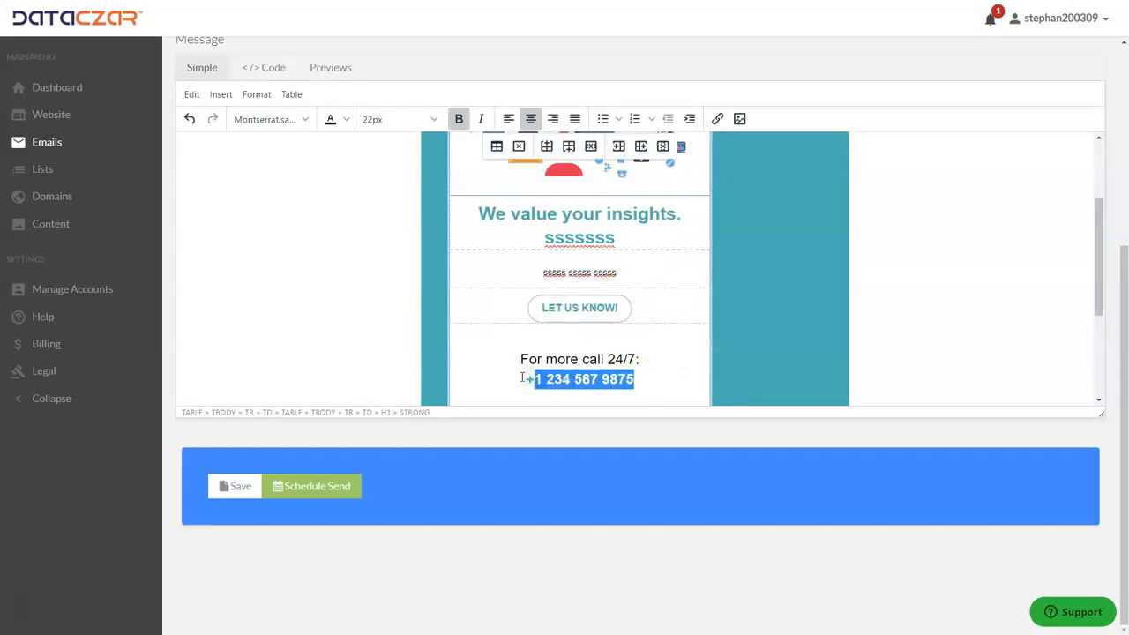
Replace the 24/7 contact number with a new placeholder number and save it as a tel: link.
type("555-555-5555")
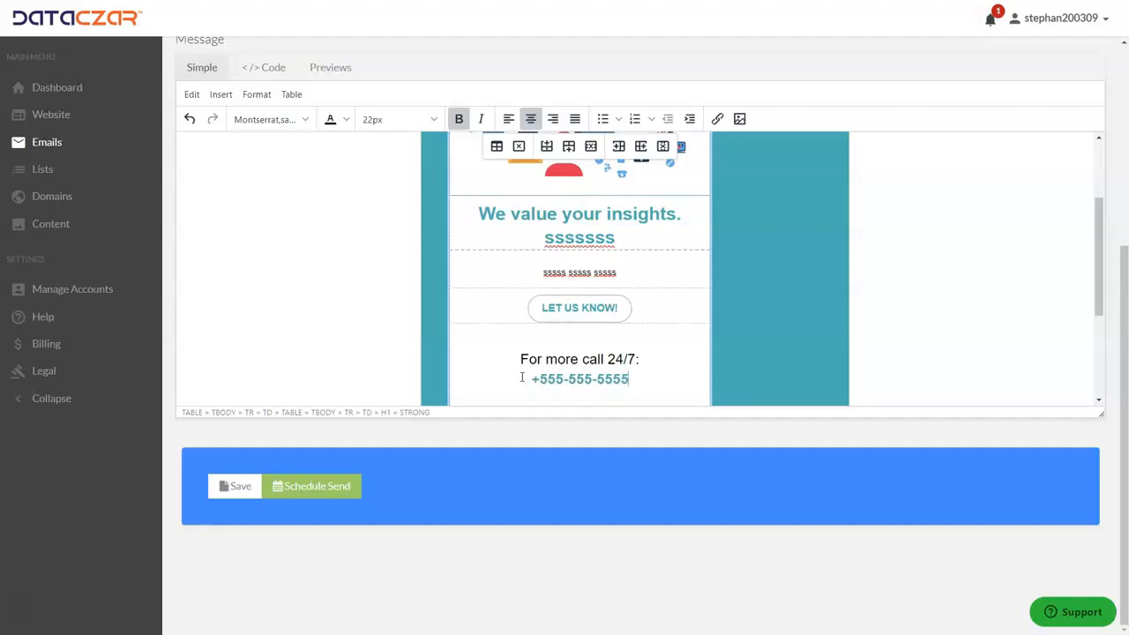
left_click_drag(631, 377, 551, 380)
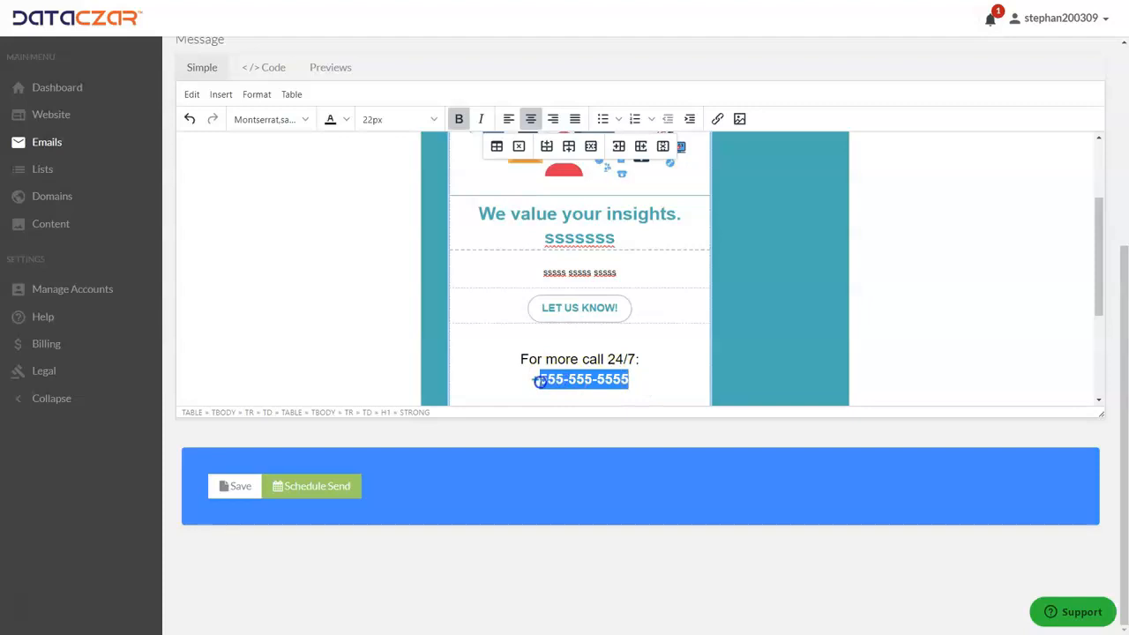
left_click(719, 121)
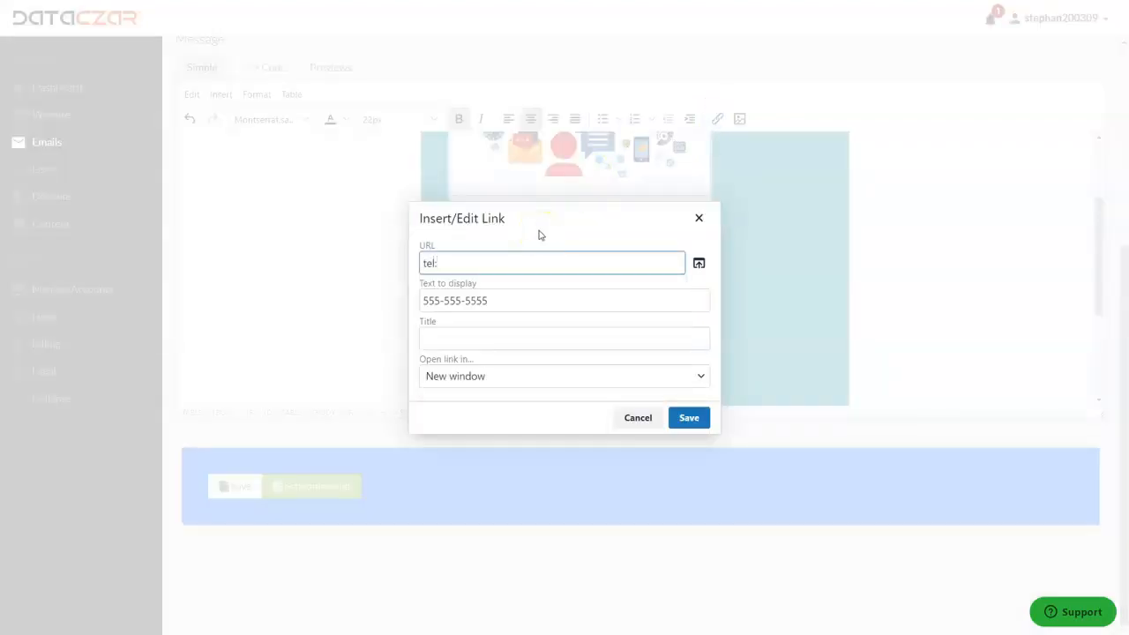
left_click(702, 420)
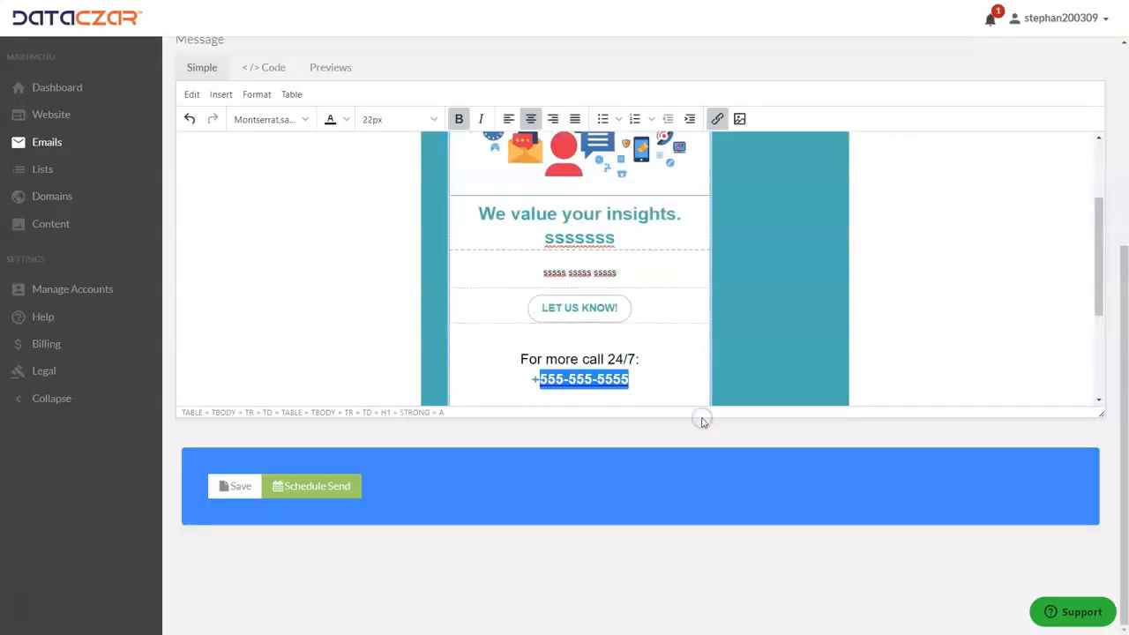
left_click(667, 371)
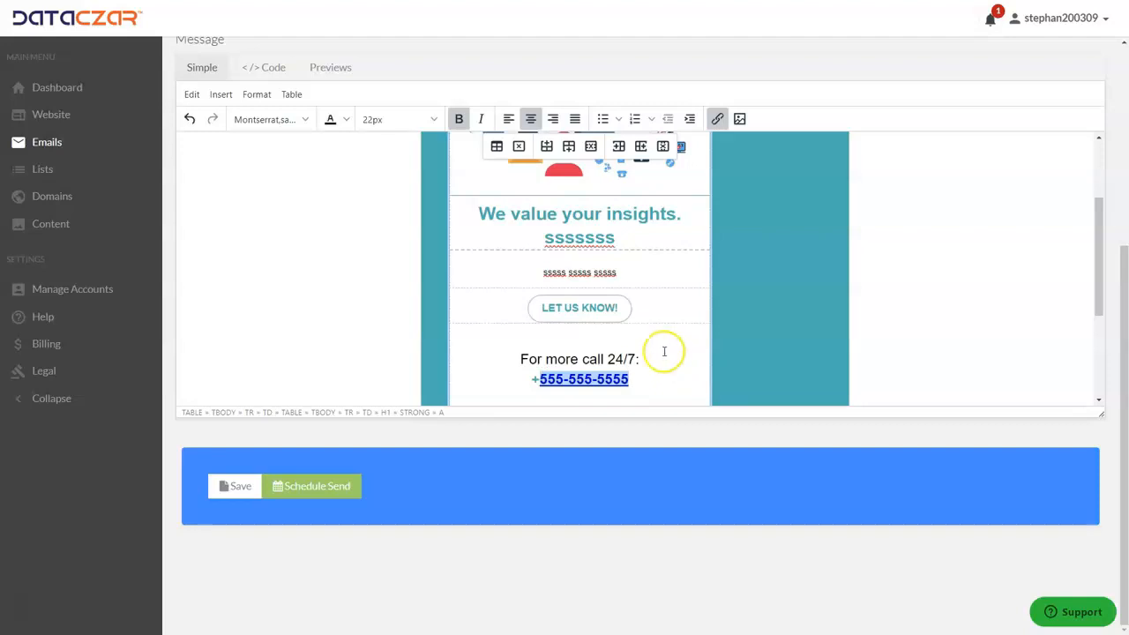
scroll(667, 353, "up", 2)
scroll(662, 349, "down", 5)
scroll(655, 345, "up", 5)
scroll(608, 301, "up", 3)
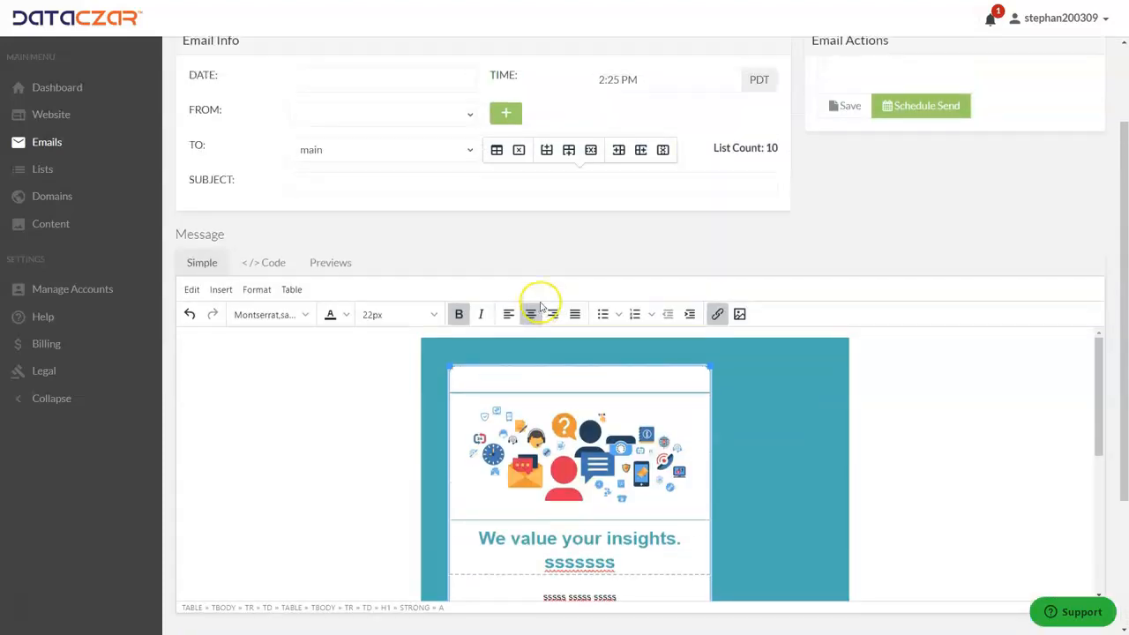
Discard the unsaved Review Tell Us email and return to the email blasts list.
scroll(542, 310, "up", 2)
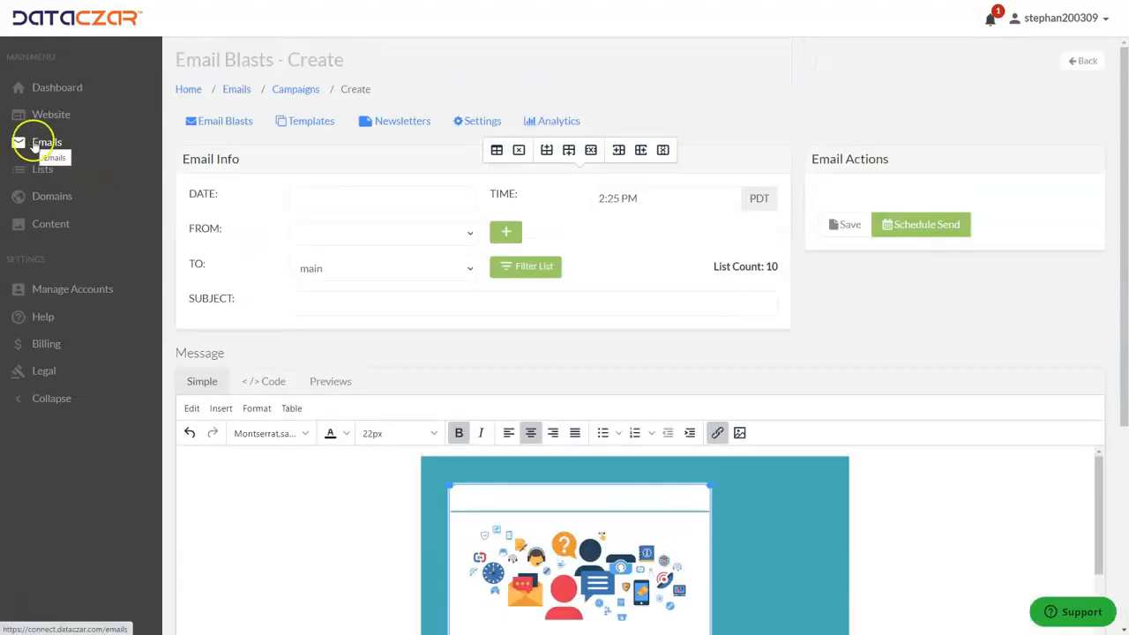
left_click(33, 145)
left_click(626, 68)
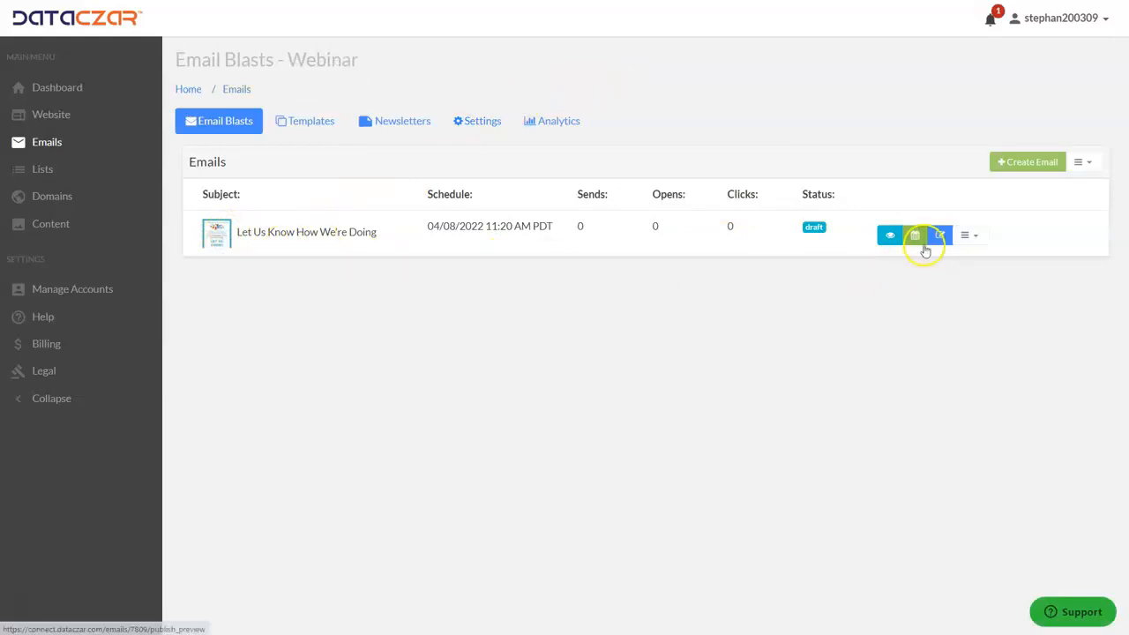
Open the 'Let Us Know How We're Doing' draft and review its heading, body sentences and LET US KNOW! button.
left_click(941, 237)
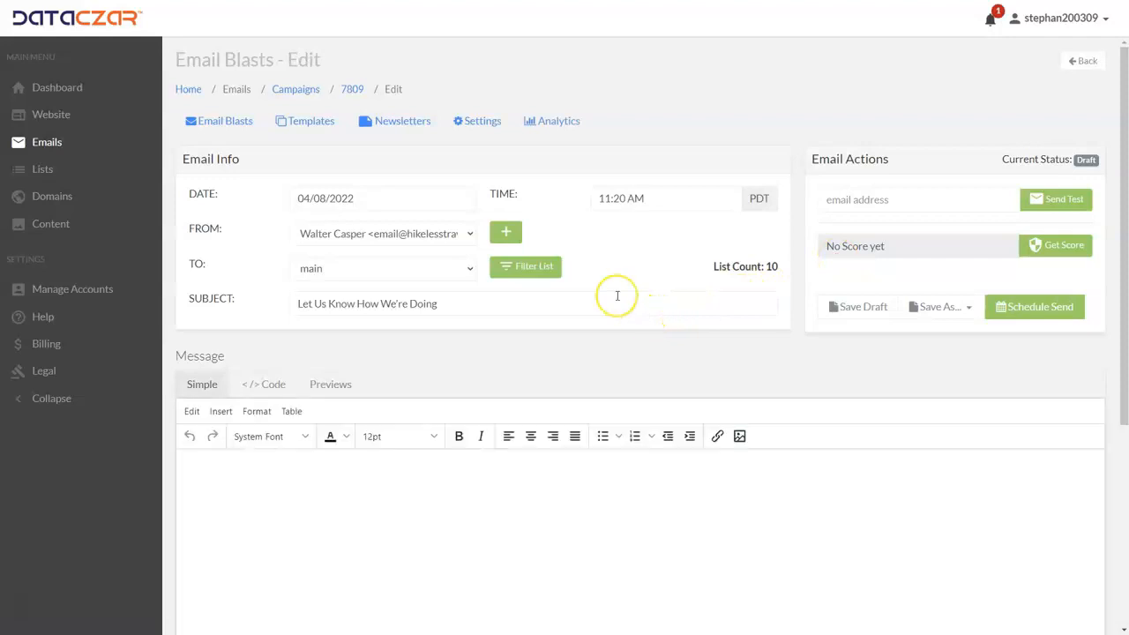
scroll(618, 295, "down", 3)
scroll(574, 226, "down", 1)
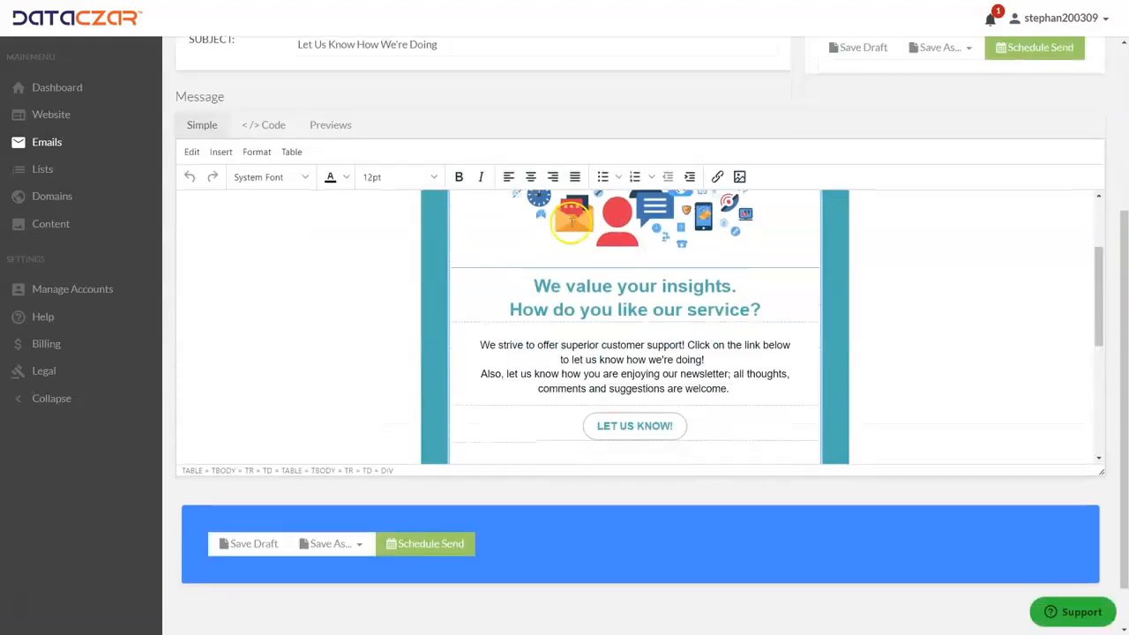
left_click_drag(535, 285, 768, 306)
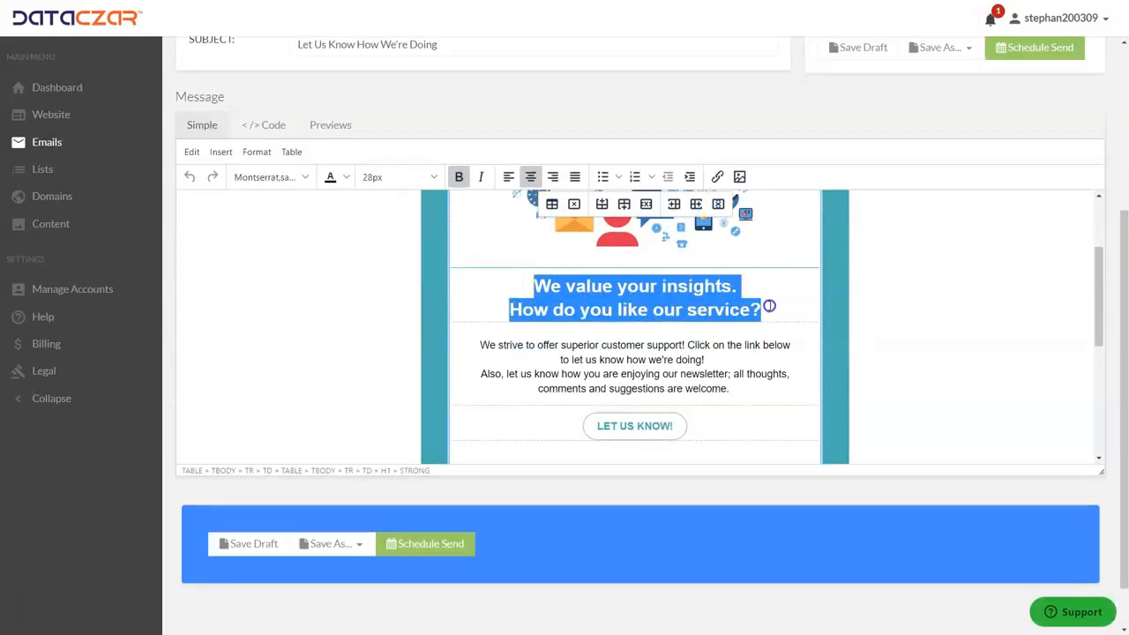
left_click(769, 306)
left_click_drag(480, 345, 794, 355)
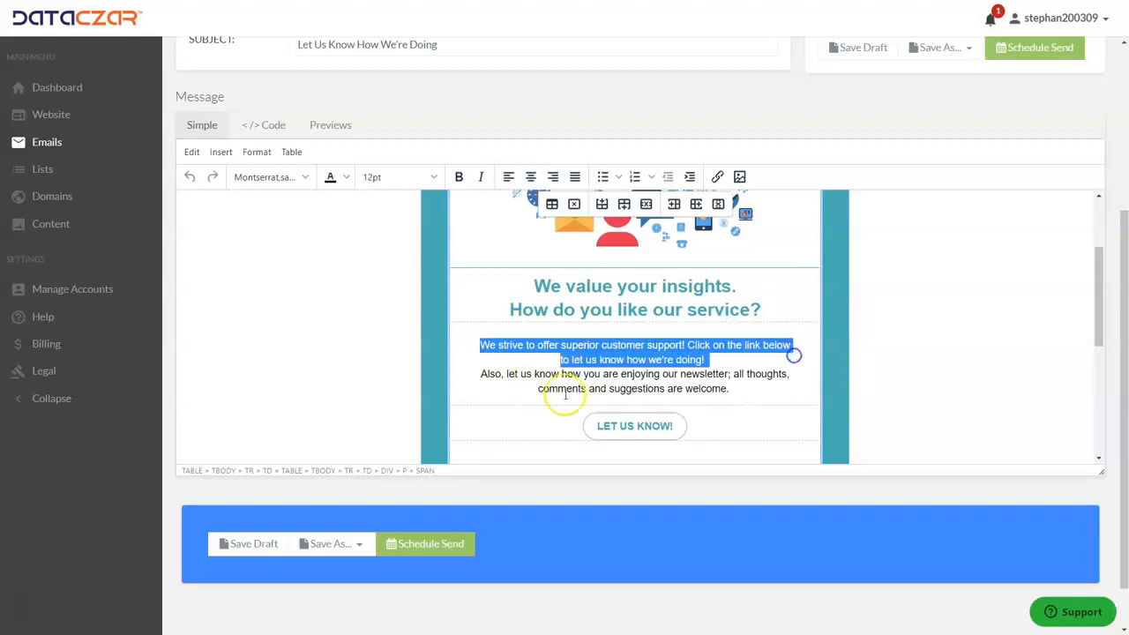
left_click_drag(460, 378, 792, 383)
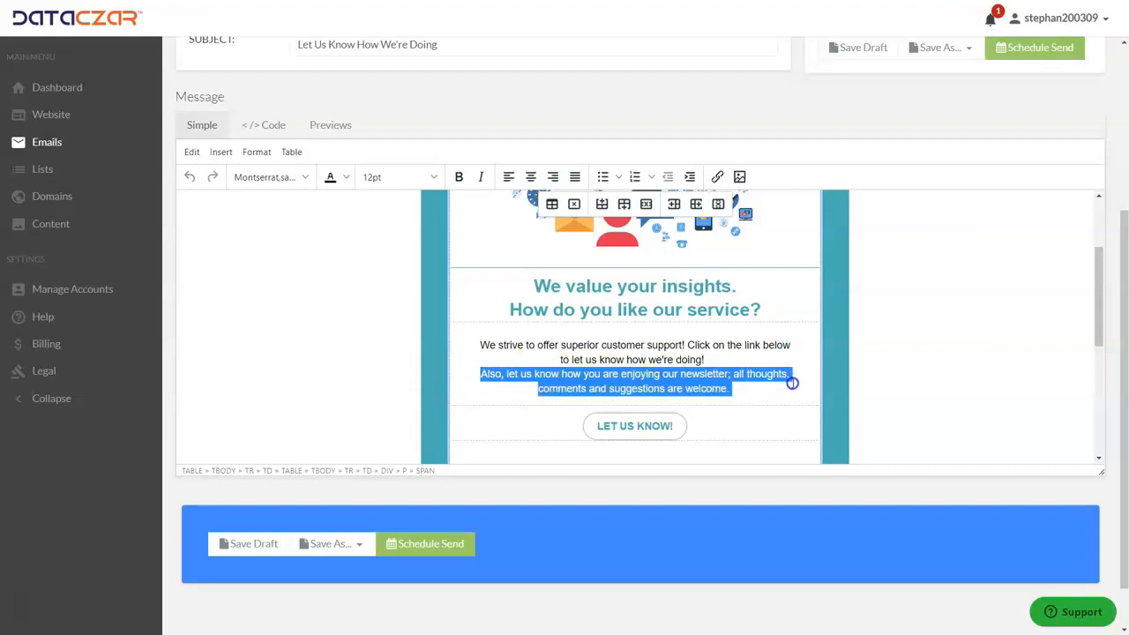
left_click(790, 388)
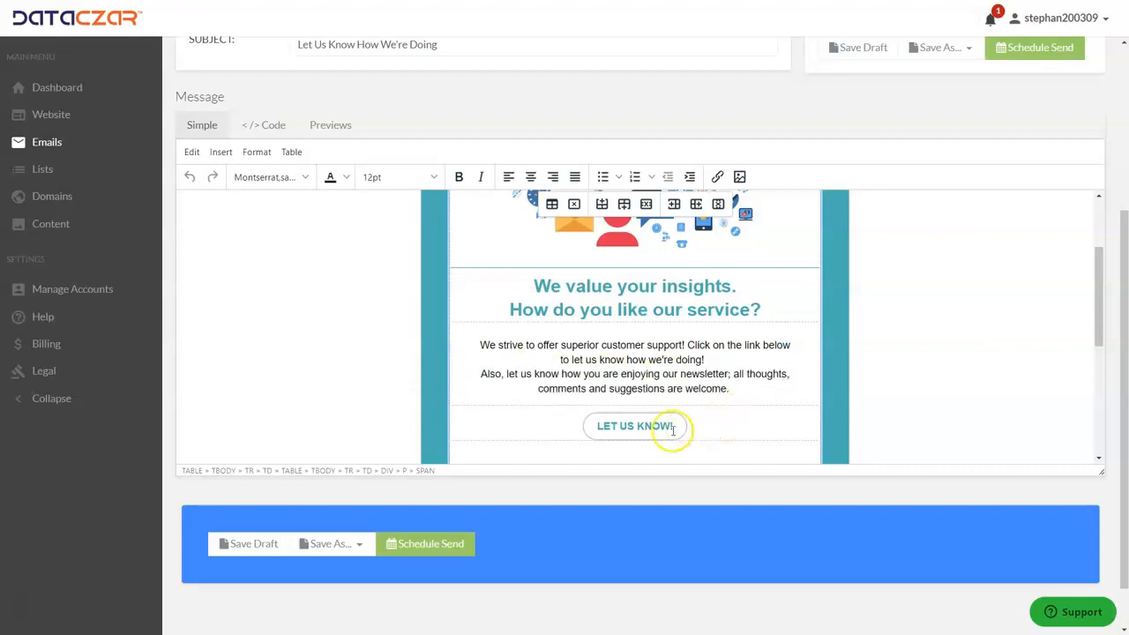
left_click(634, 430)
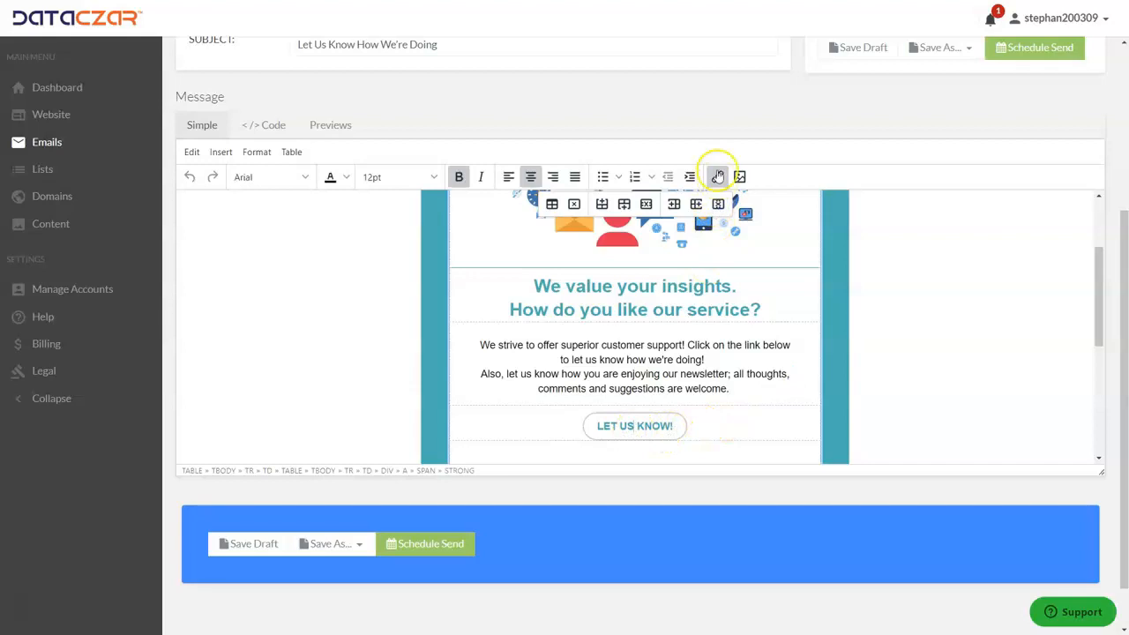
scroll(694, 345, "down", 2)
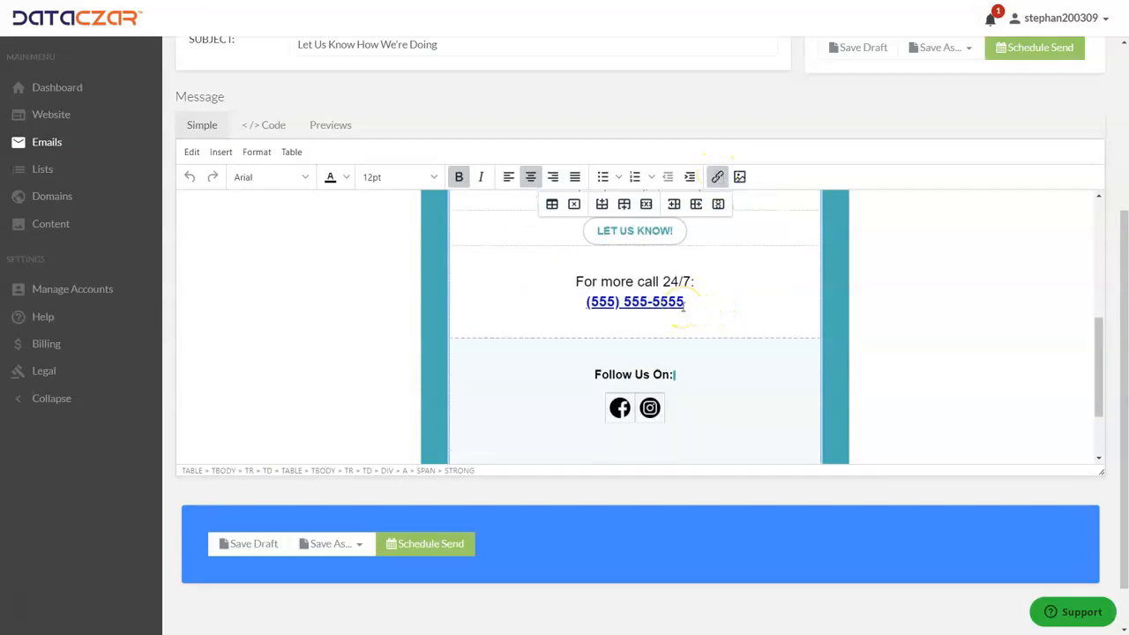
scroll(719, 274, "up", 2)
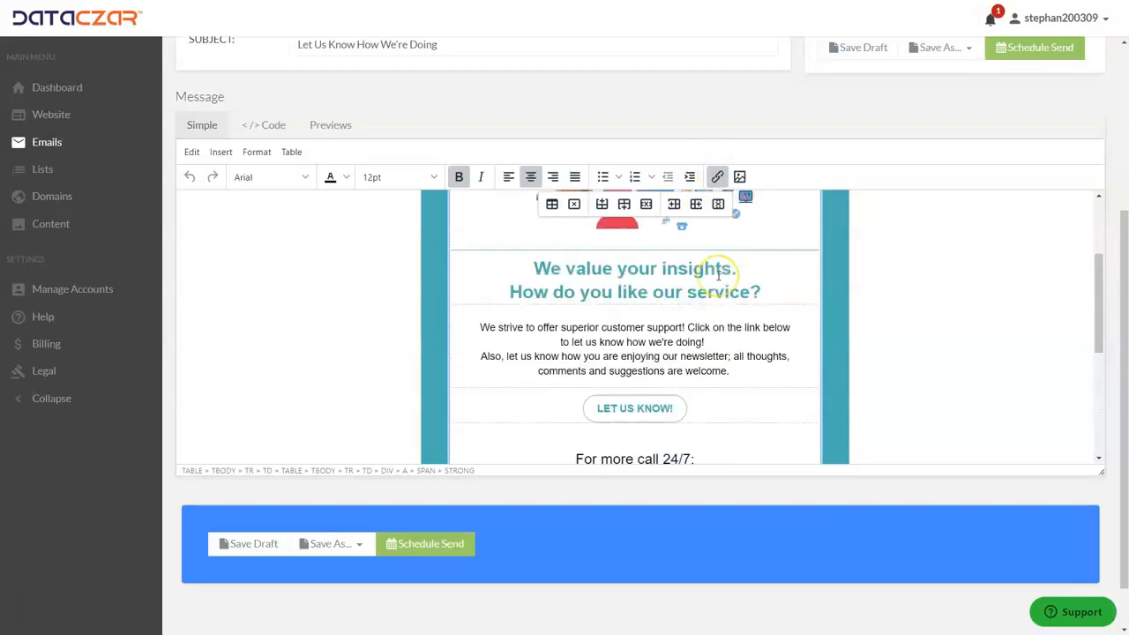
scroll(719, 274, "up", 2)
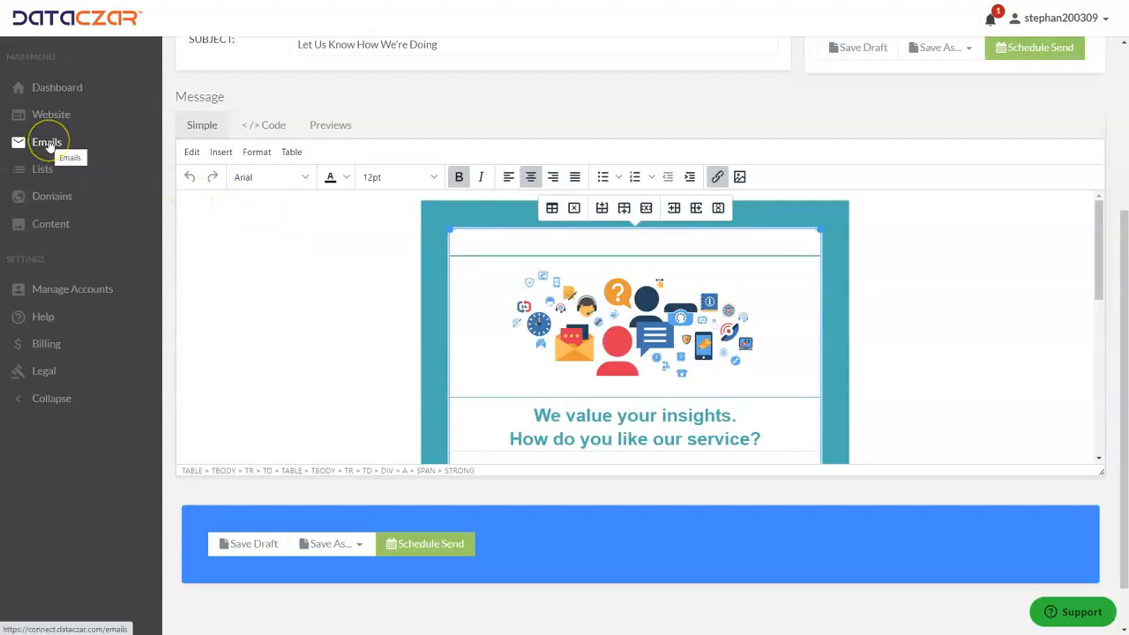
Start a new email blast from the Default template in the Emails template gallery.
left_click(48, 146)
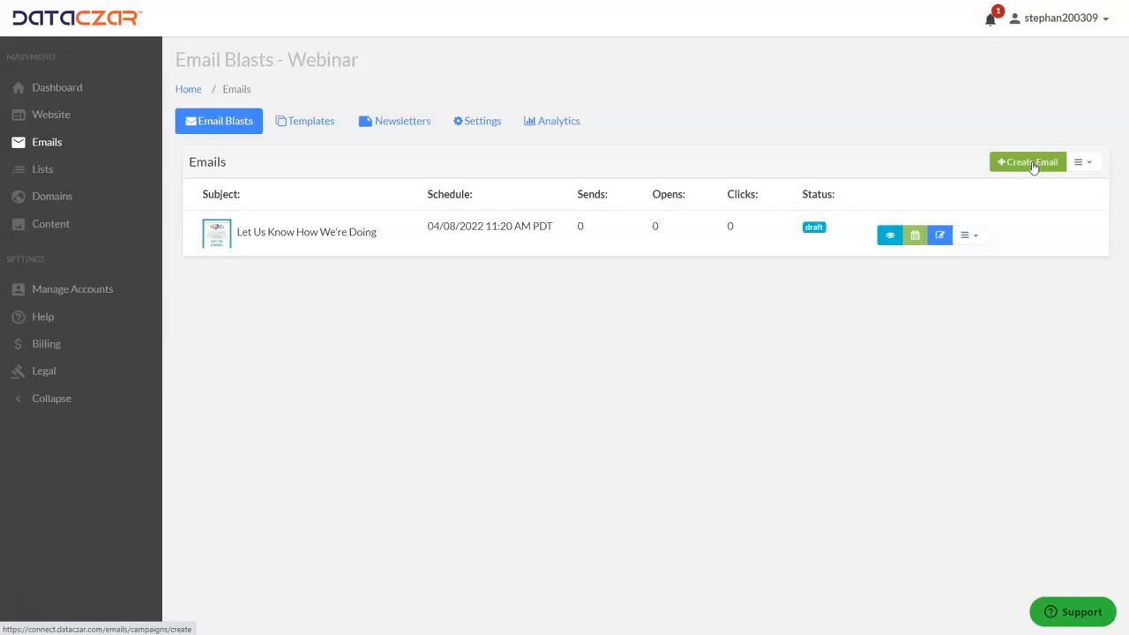
left_click(315, 126)
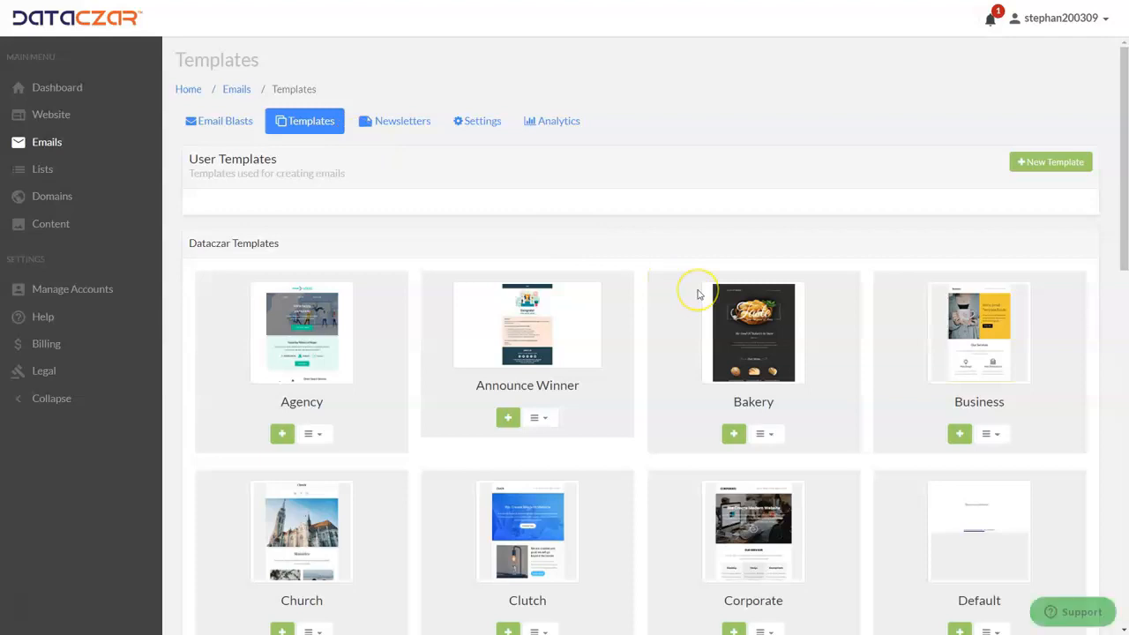
scroll(698, 293, "down", 2)
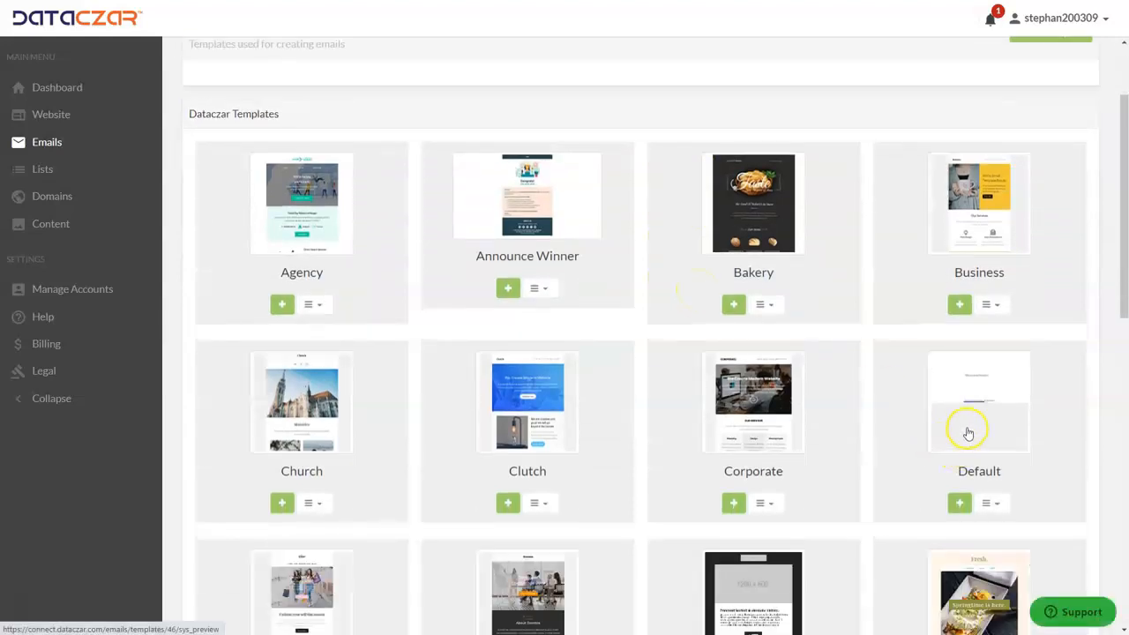
left_click(1000, 504)
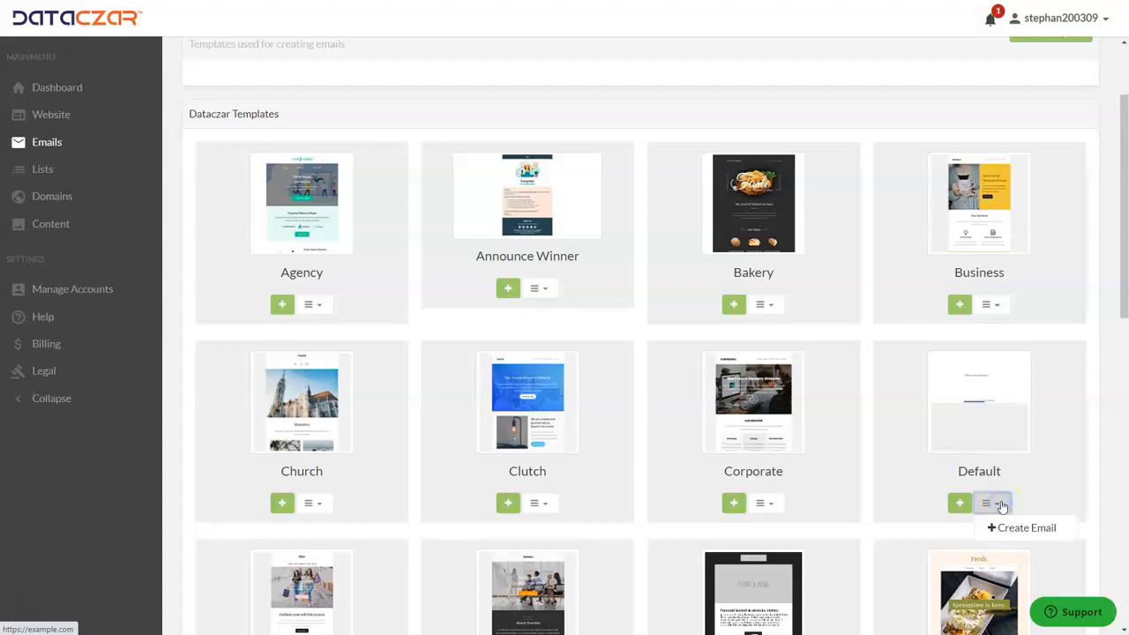
left_click(1001, 505)
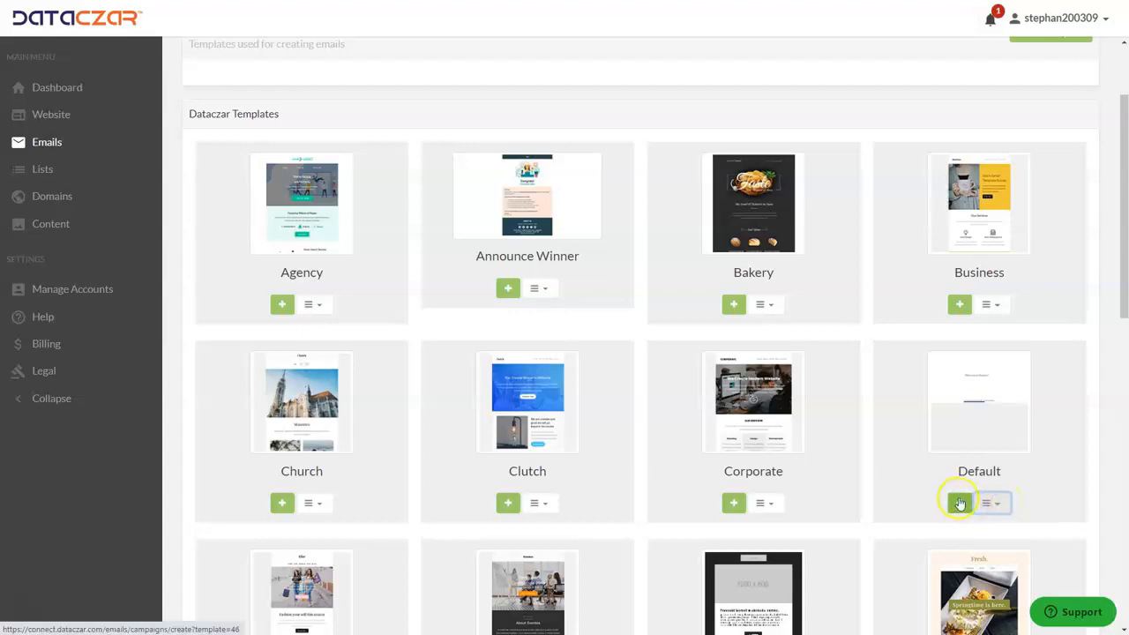
left_click(961, 503)
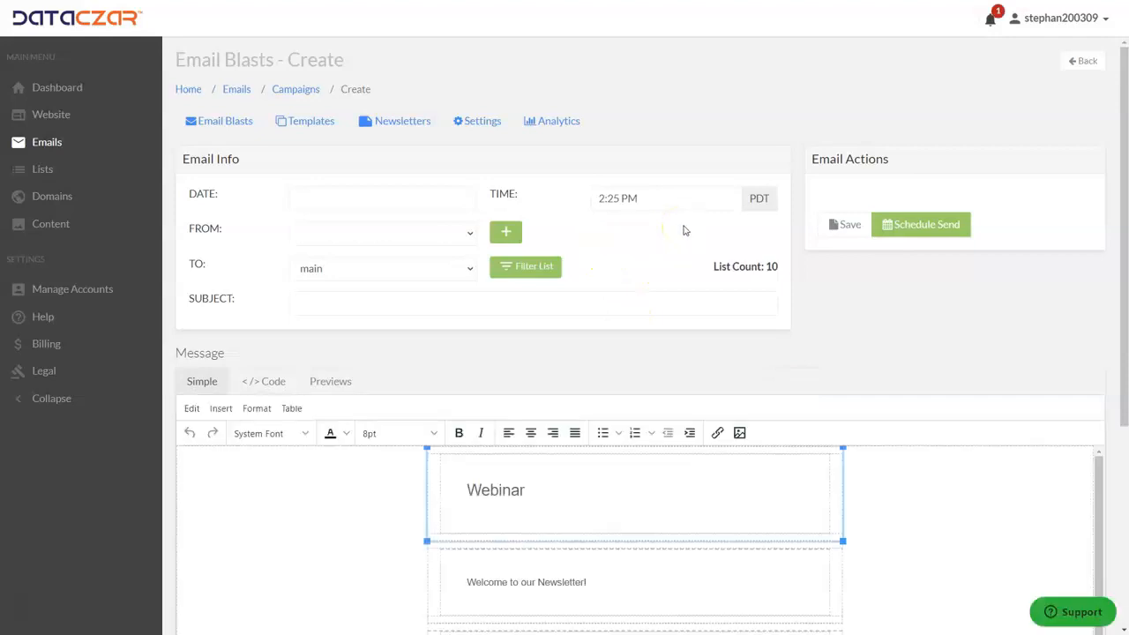
Replace the 'Webinar' header with 'AAA Outdoor Scenes' and the subtitle 'Hiking Tips and Staying In Shape!'.
scroll(684, 230, "down", 3)
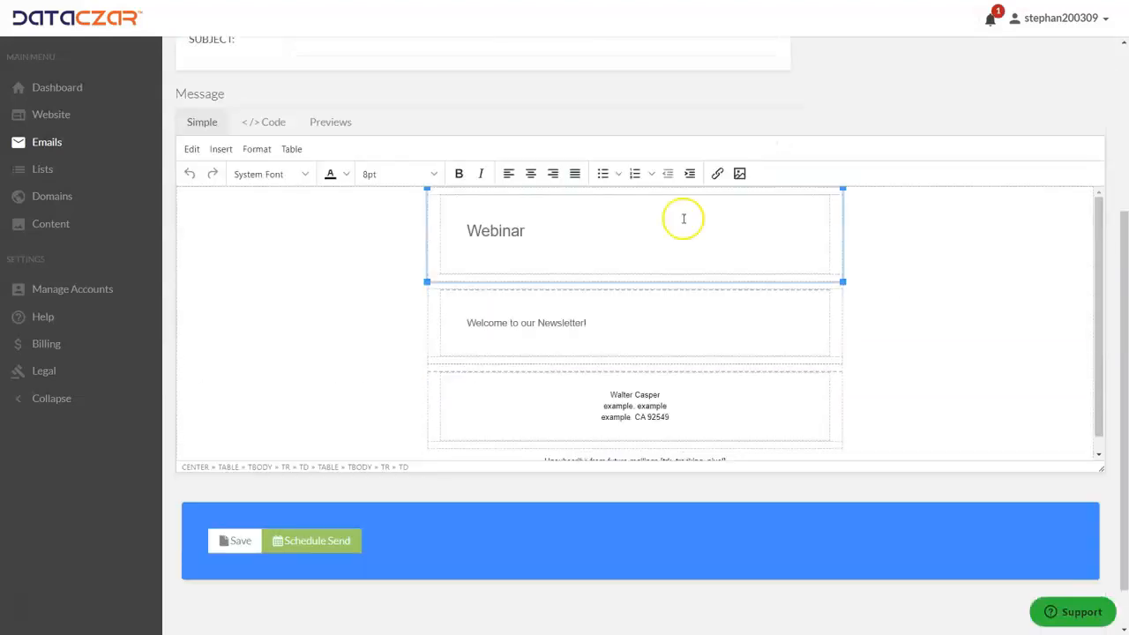
left_click_drag(529, 231, 456, 232)
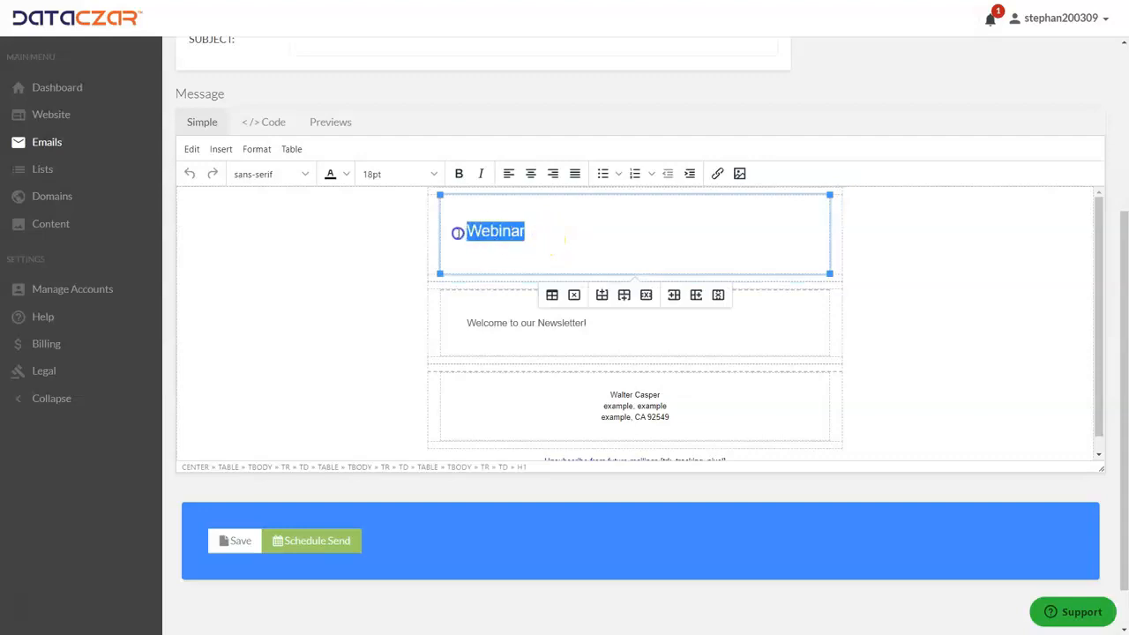
left_click(616, 229)
left_click_drag(598, 330, 476, 321)
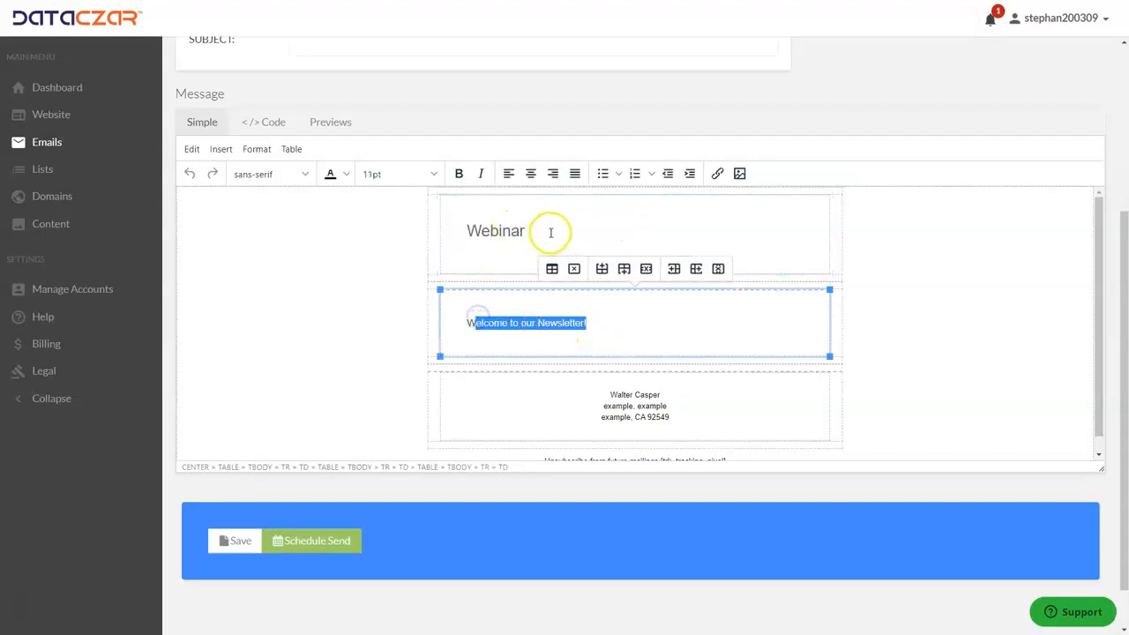
left_click(551, 232)
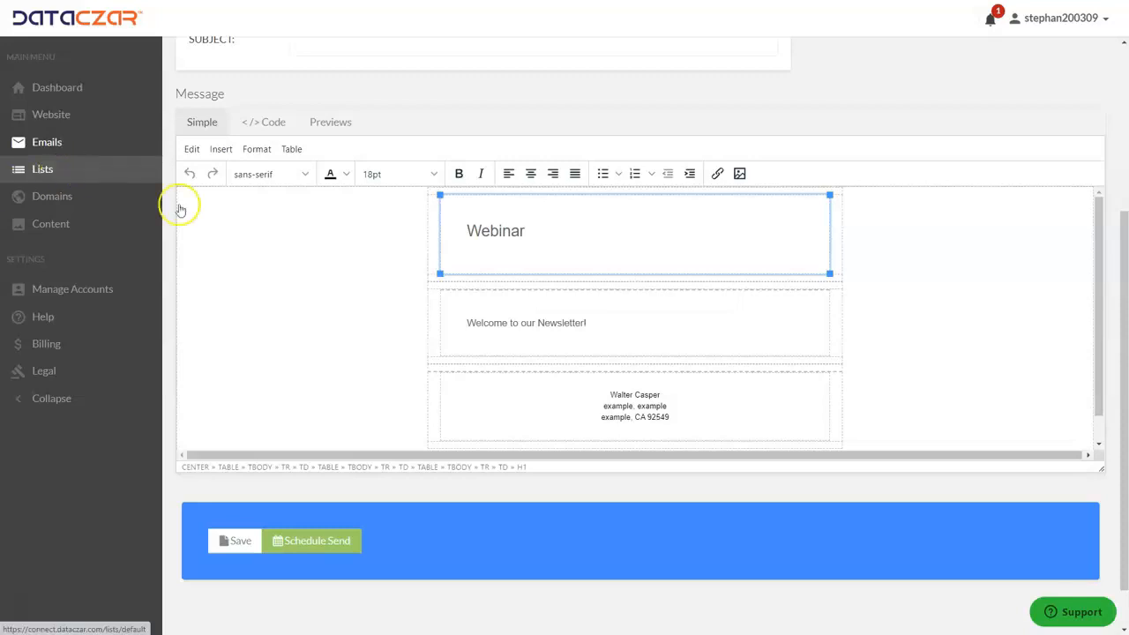
left_click(561, 233)
double_click(561, 232)
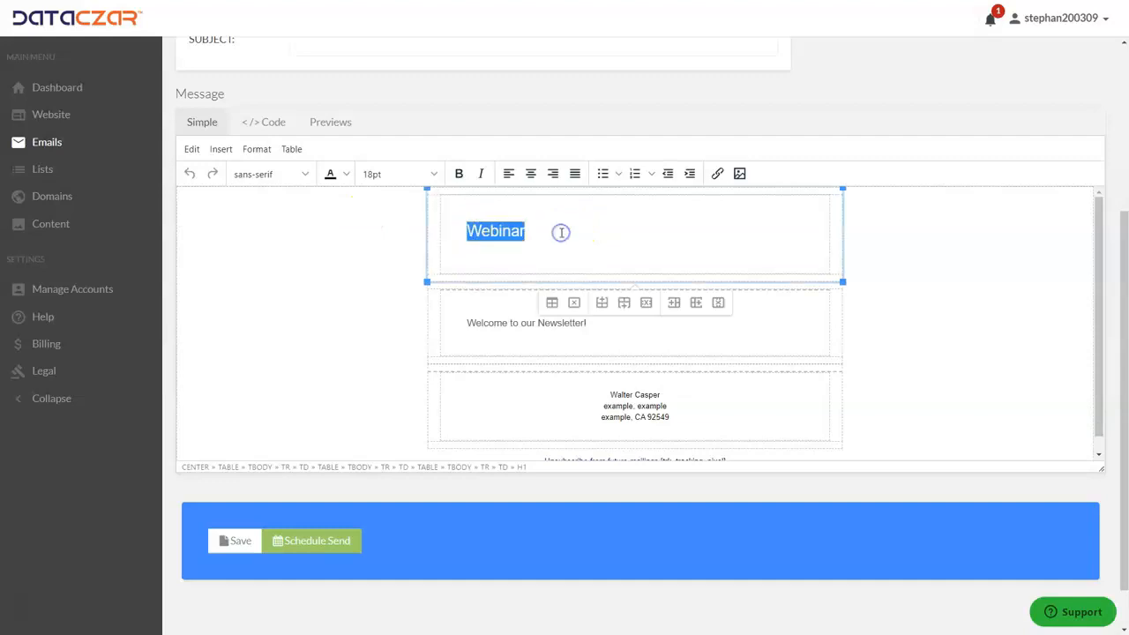
type("AAA Outdoor Scenes Hiking Tips and Staying In Shape!")
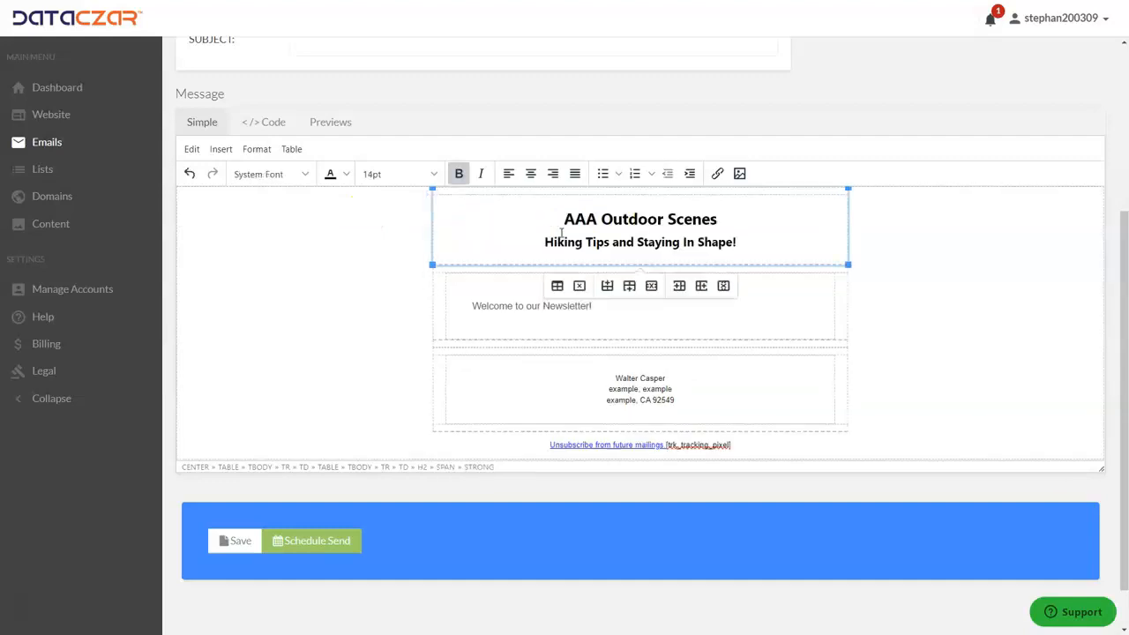
left_click(732, 243)
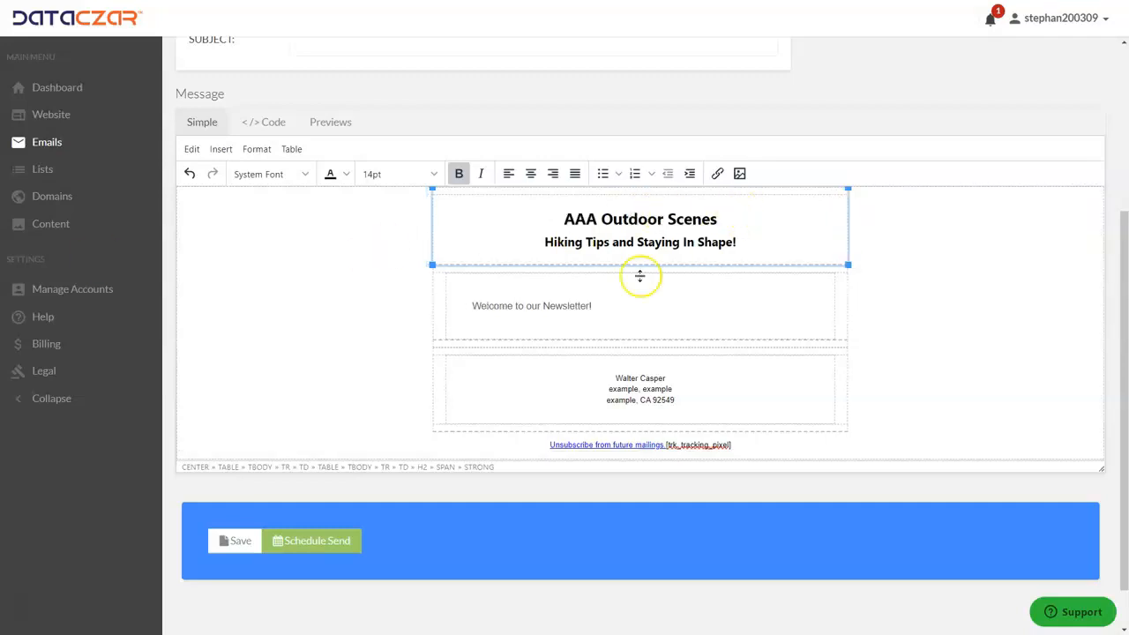
Paste the prepared newsletter body over 'Welcome to our Newsletter!' and scroll through its sections.
triple_click(602, 306)
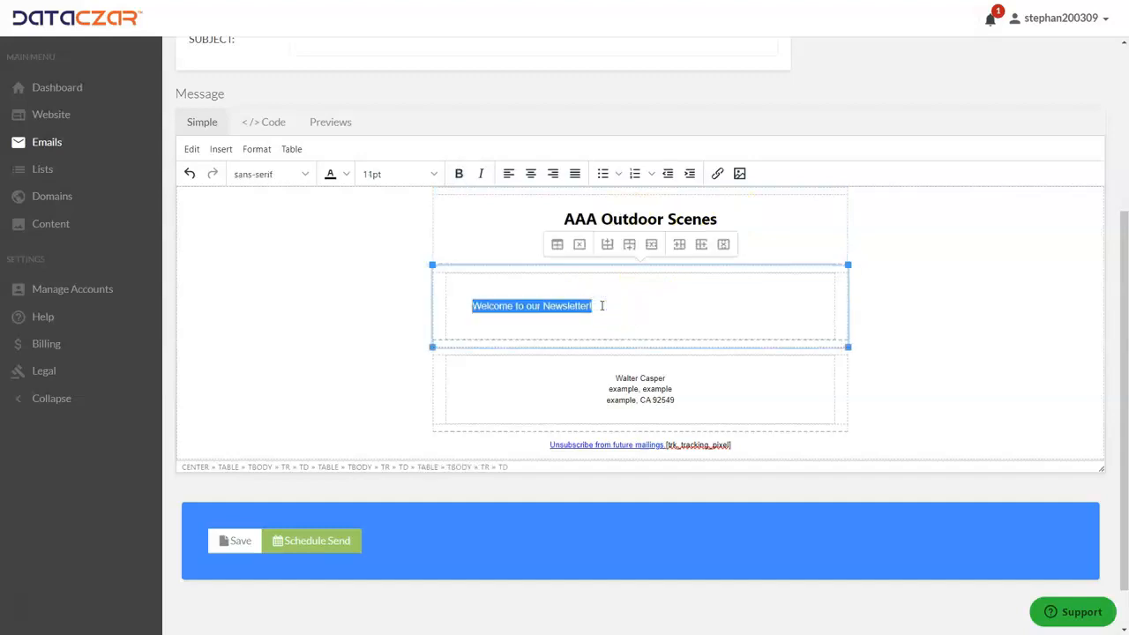
key("ctrl+v")
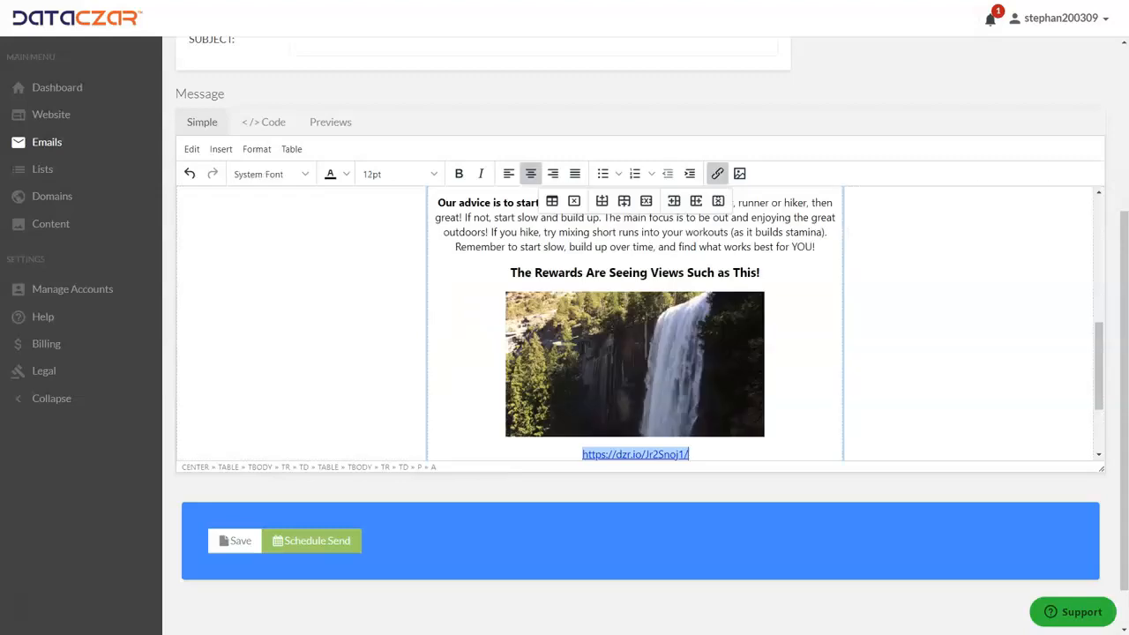
scroll(602, 306, "up", 10)
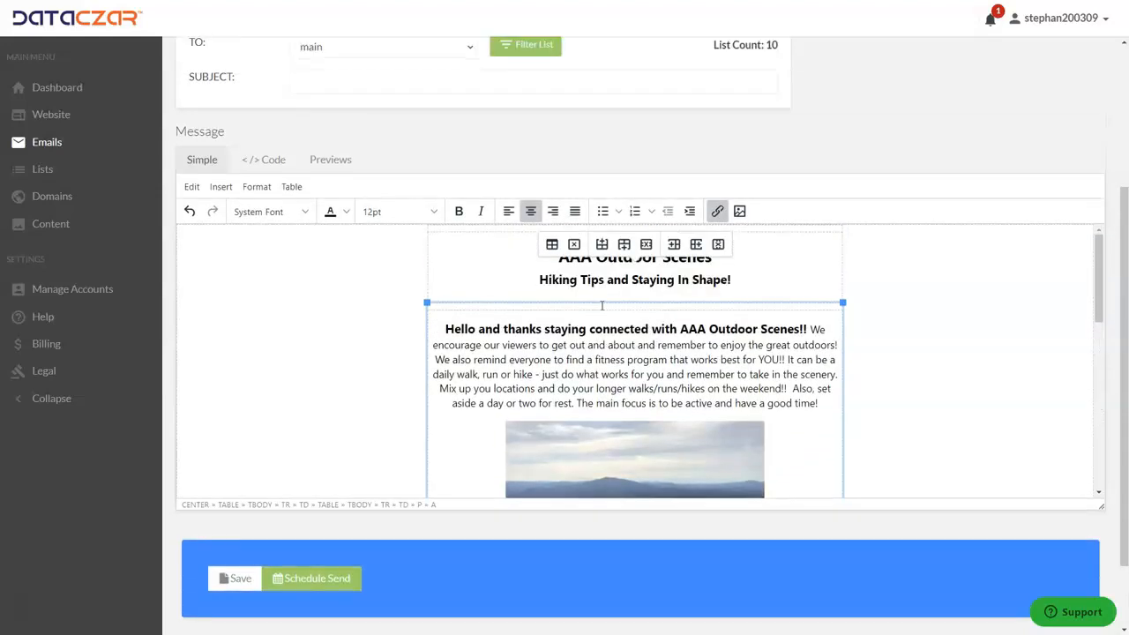
scroll(602, 305, "up", 2)
left_click(626, 353)
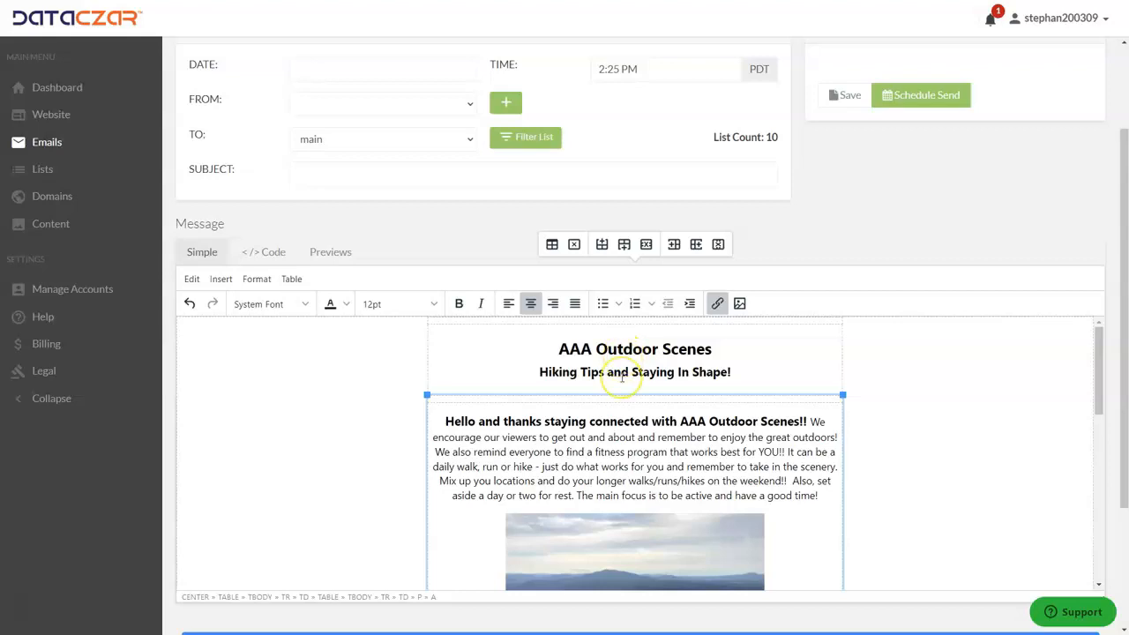
scroll(622, 378, "down", 1)
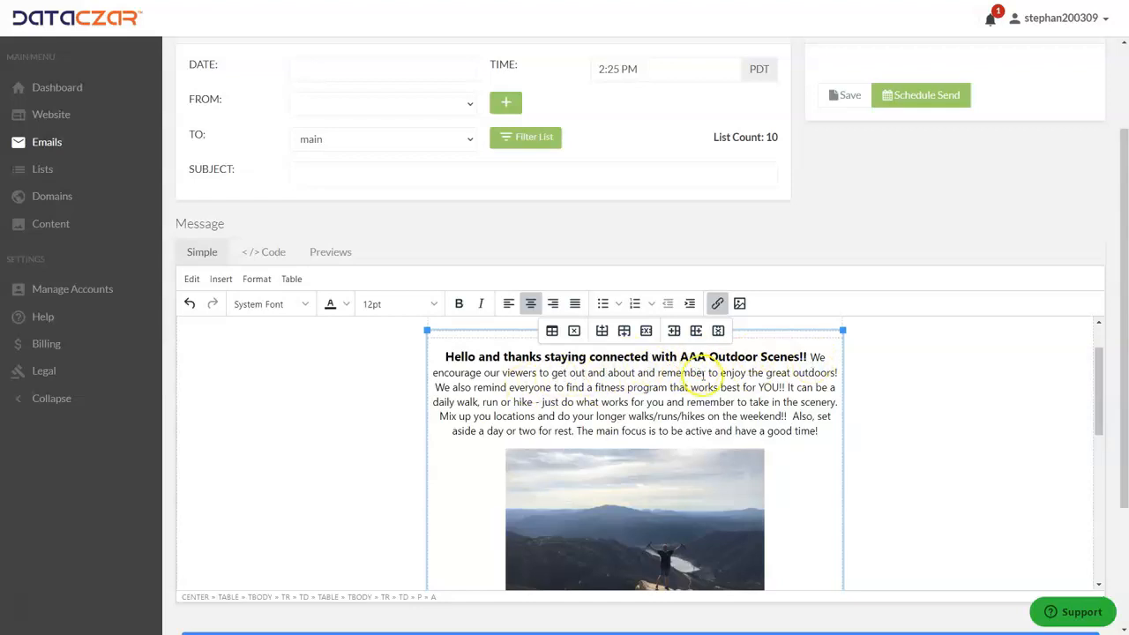
scroll(731, 397, "down", 3)
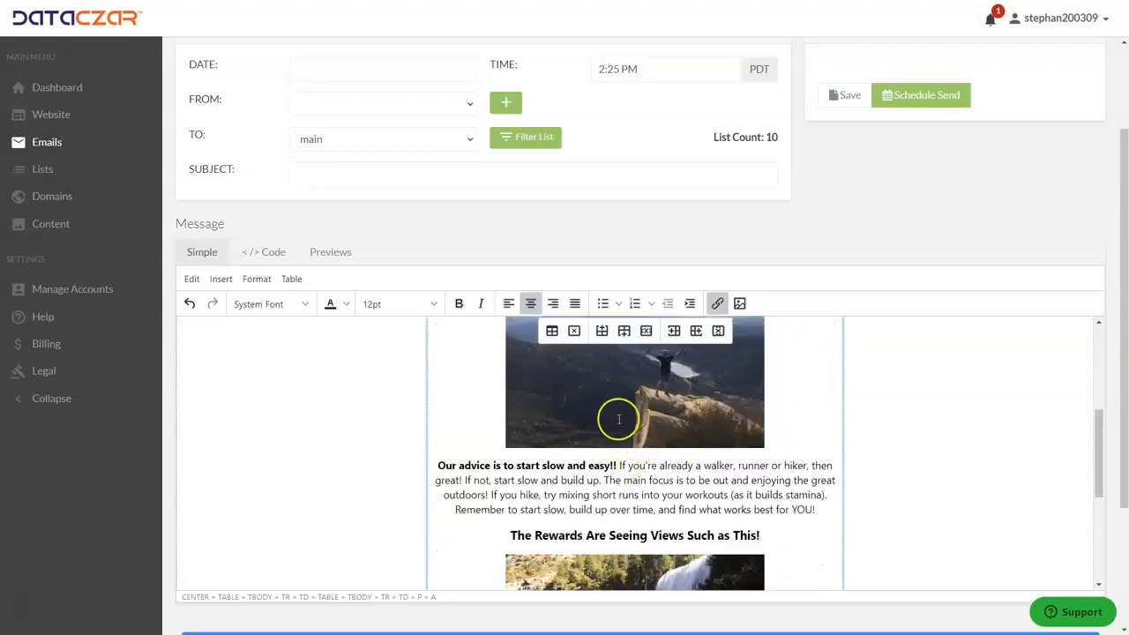
scroll(494, 450, "down", 1)
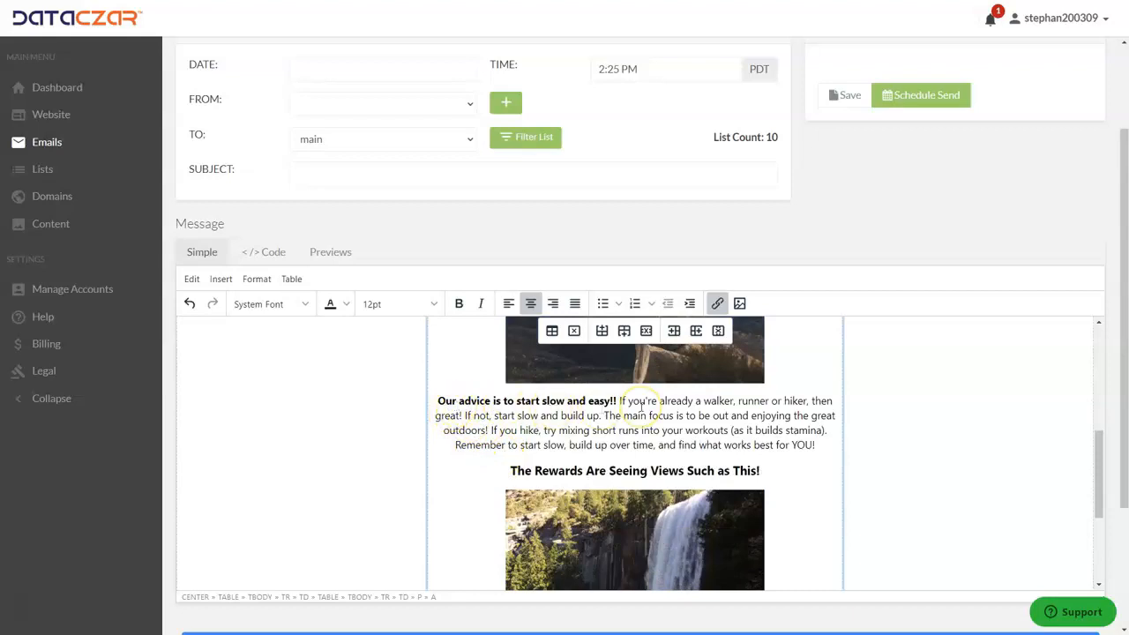
scroll(642, 406, "down", 1)
scroll(650, 409, "down", 1)
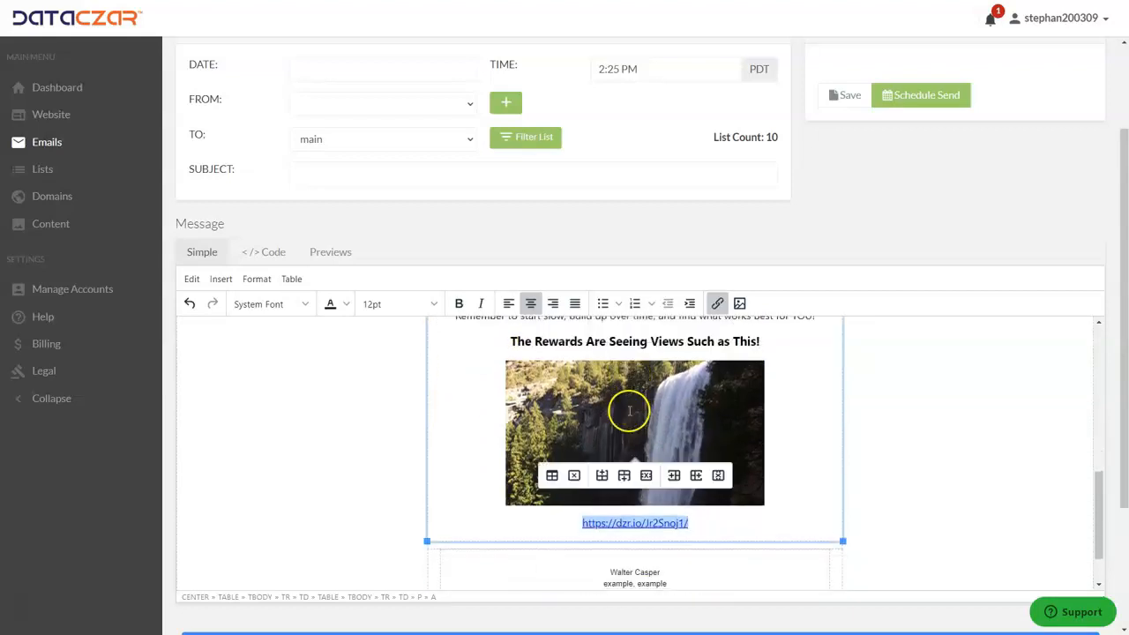
scroll(629, 416, "up", 7)
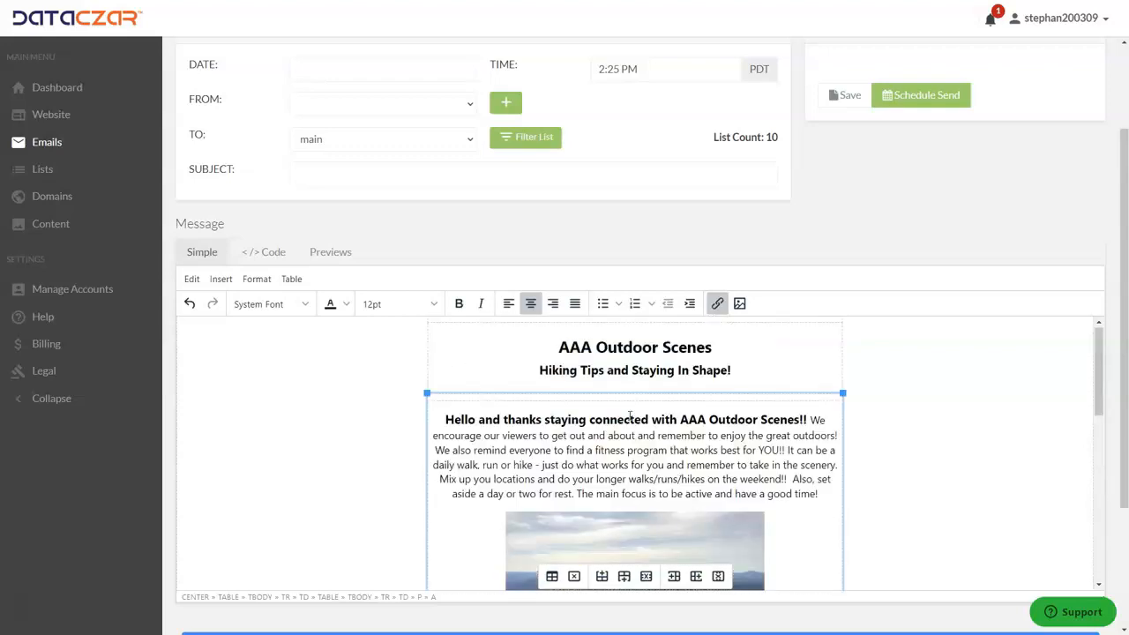
scroll(630, 412, "down", 7)
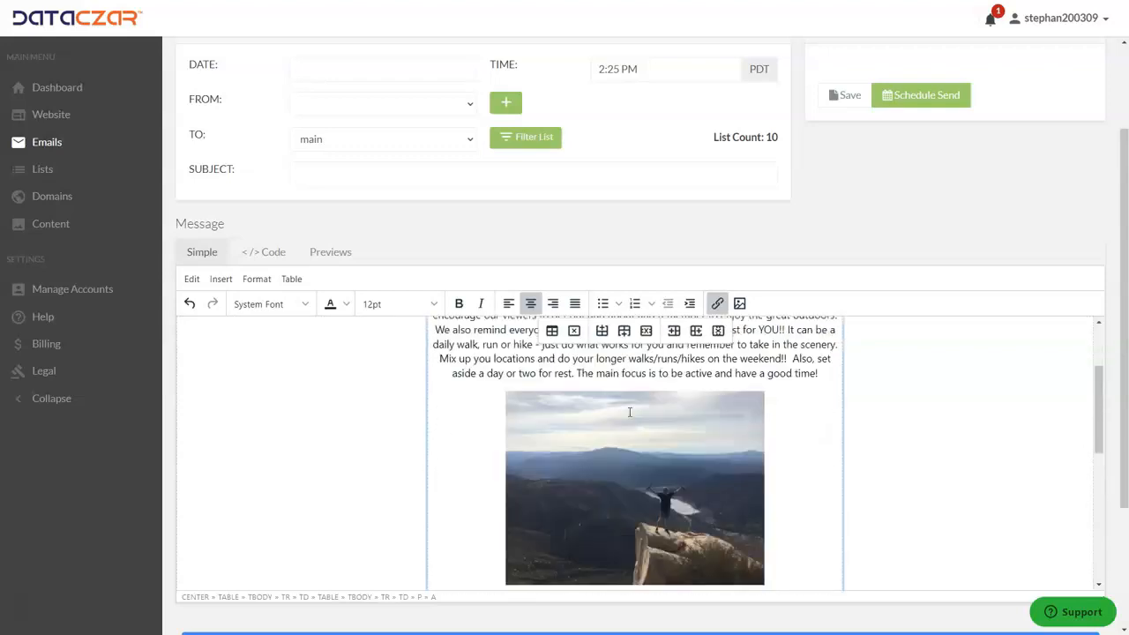
scroll(627, 396, "down", 1)
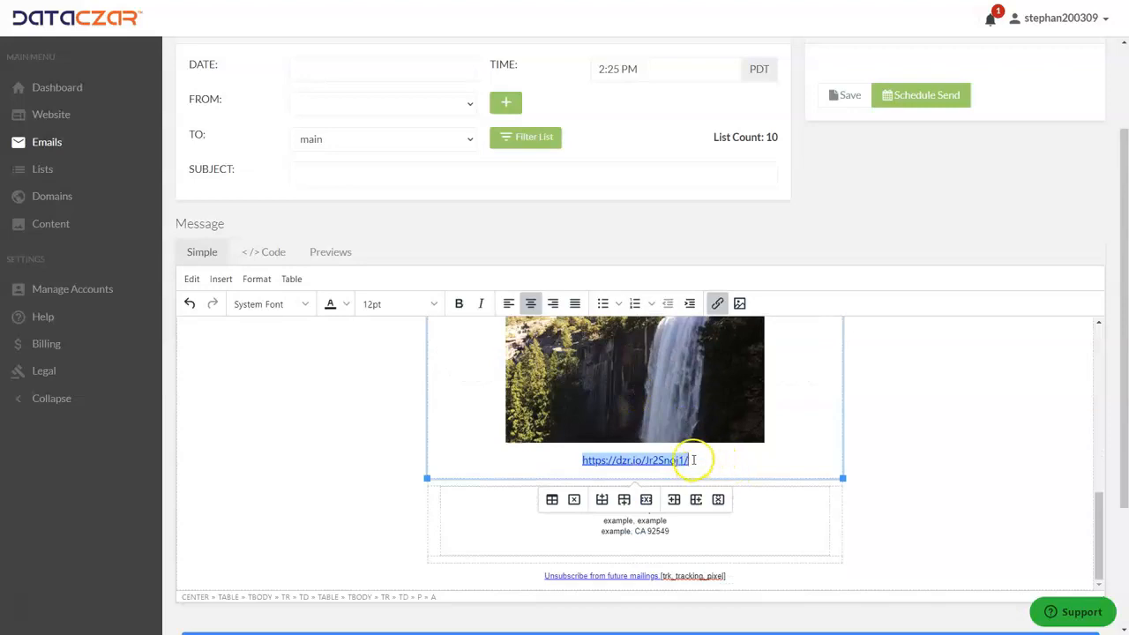
left_click_drag(685, 460, 588, 460)
key("ctrl+c")
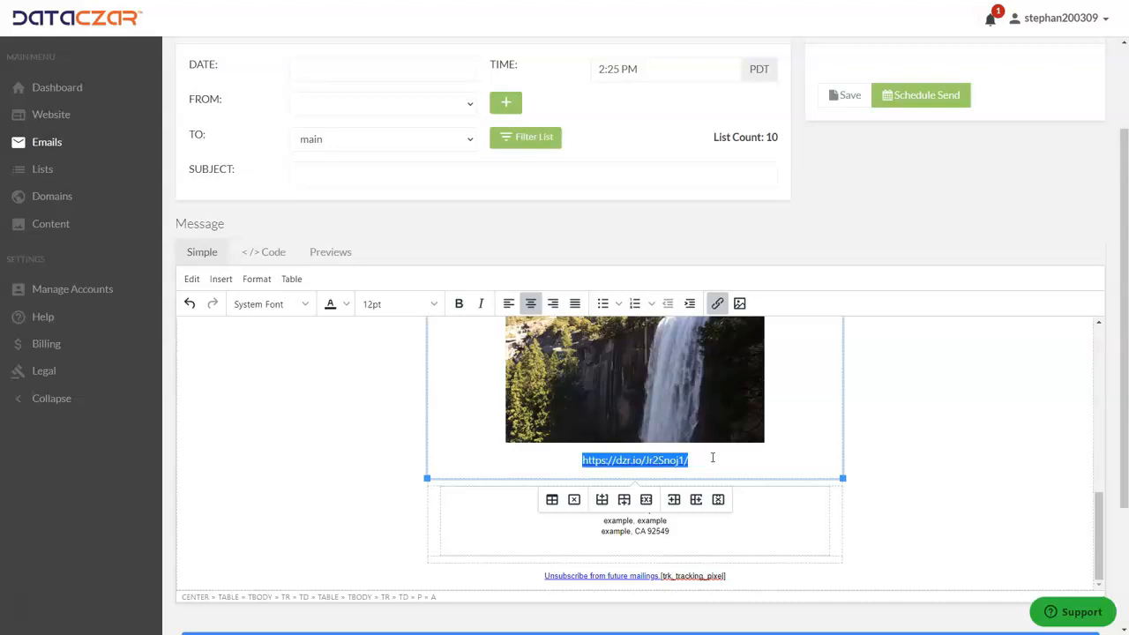
key("BackSpace")
scroll(670, 390, "up", 10)
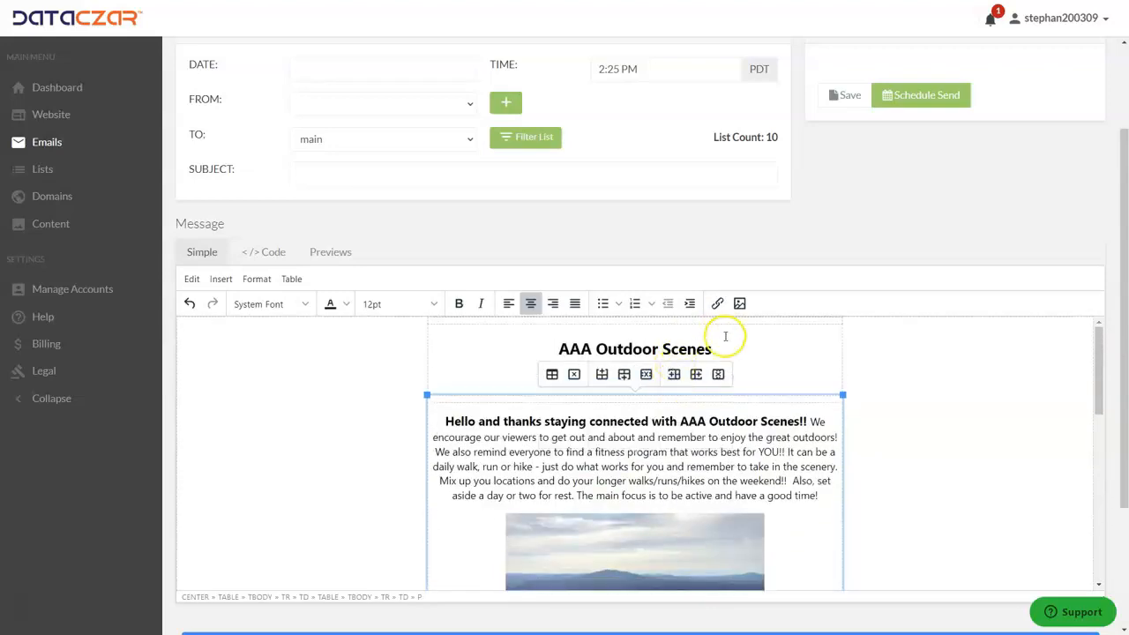
left_click_drag(715, 348, 562, 351)
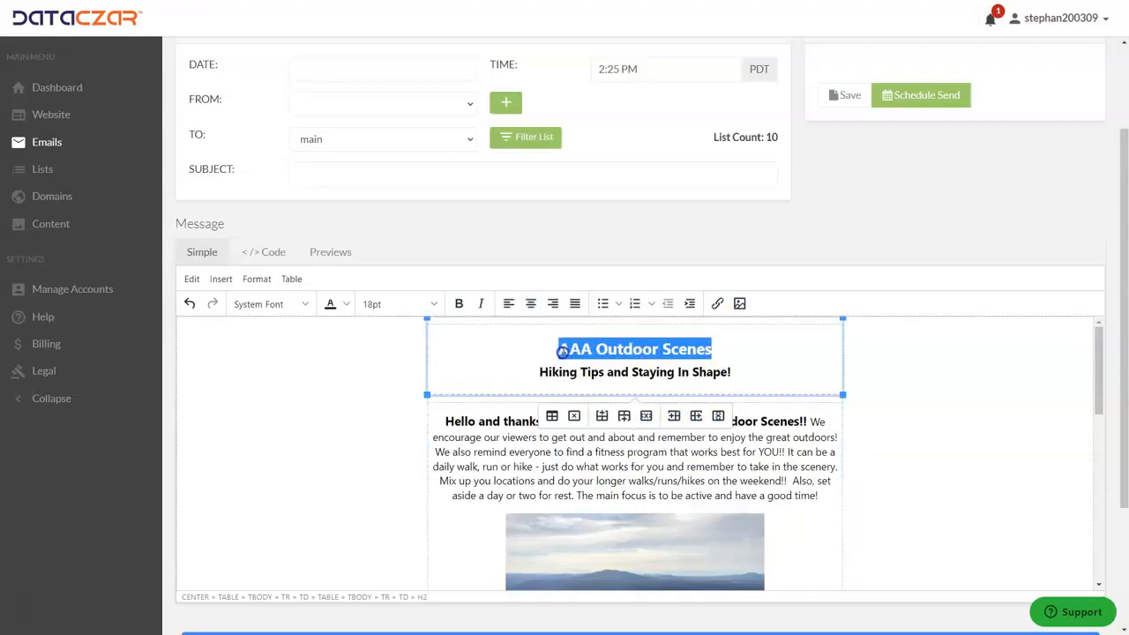
left_click(719, 305)
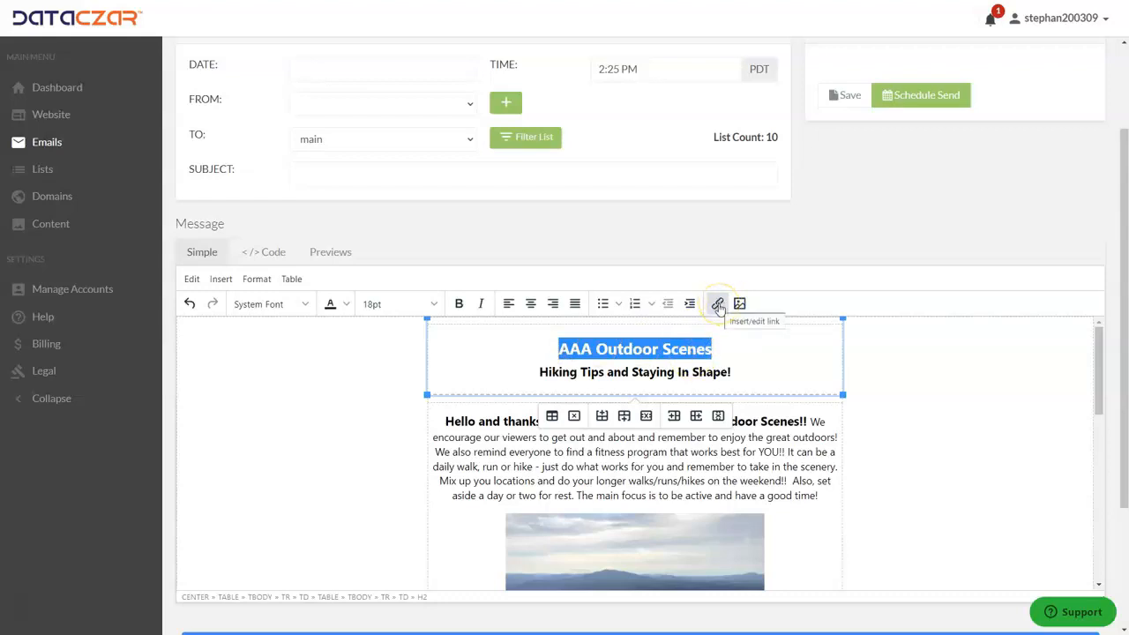
left_click(719, 305)
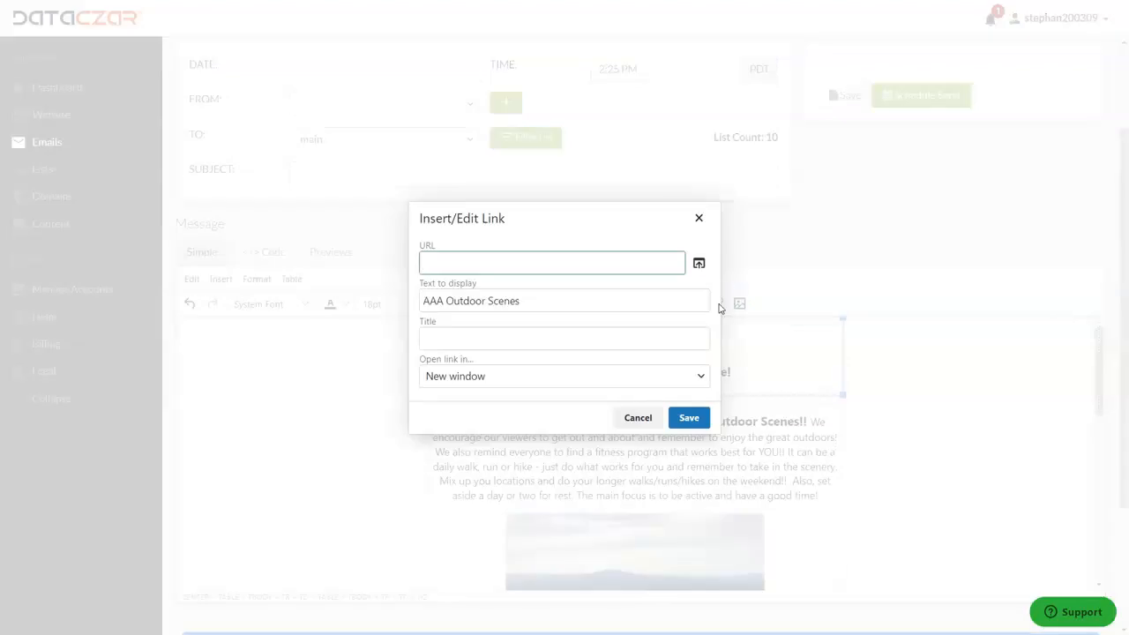
key("ctrl+v")
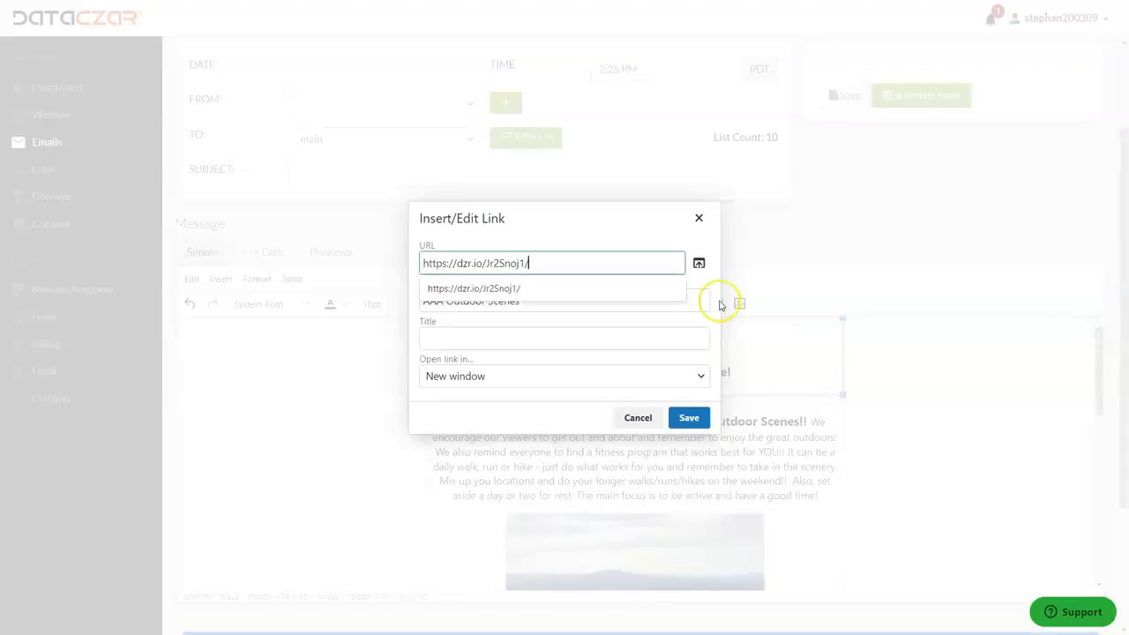
left_click(691, 422)
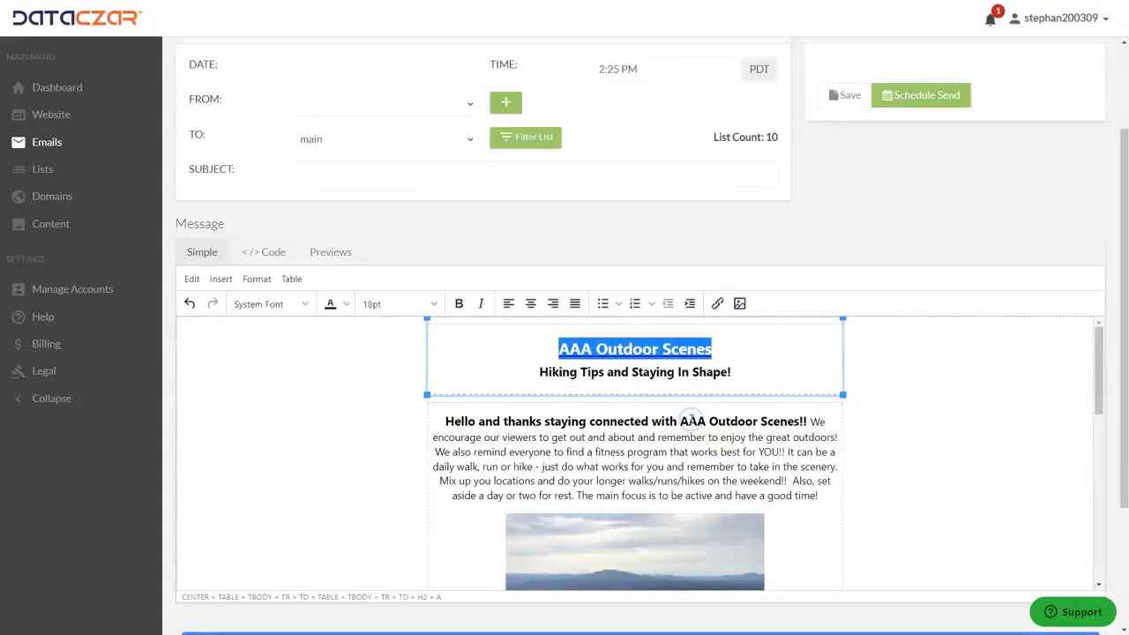
left_click_drag(726, 350, 560, 355)
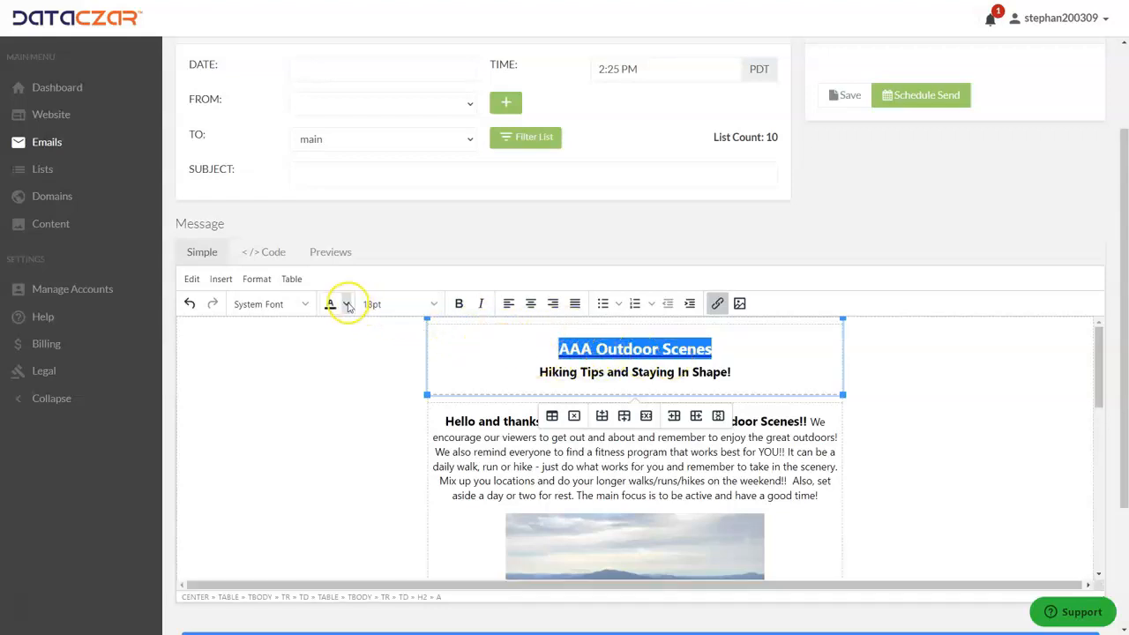
Make the 'AAA Outdoor Scenes' title text black.
left_click(346, 306)
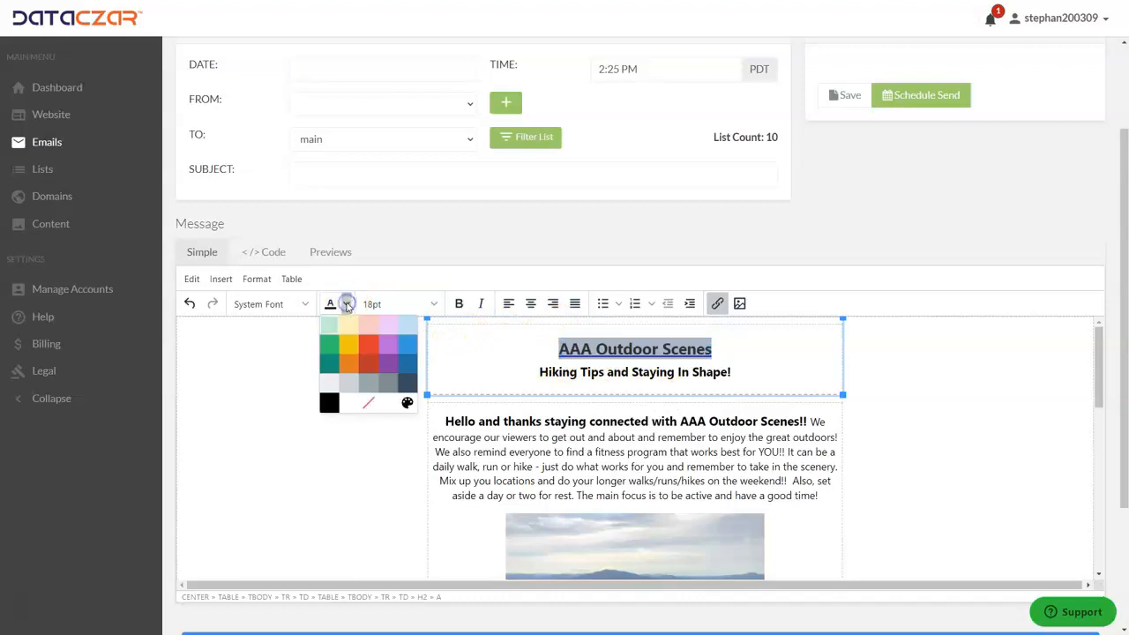
left_click(330, 401)
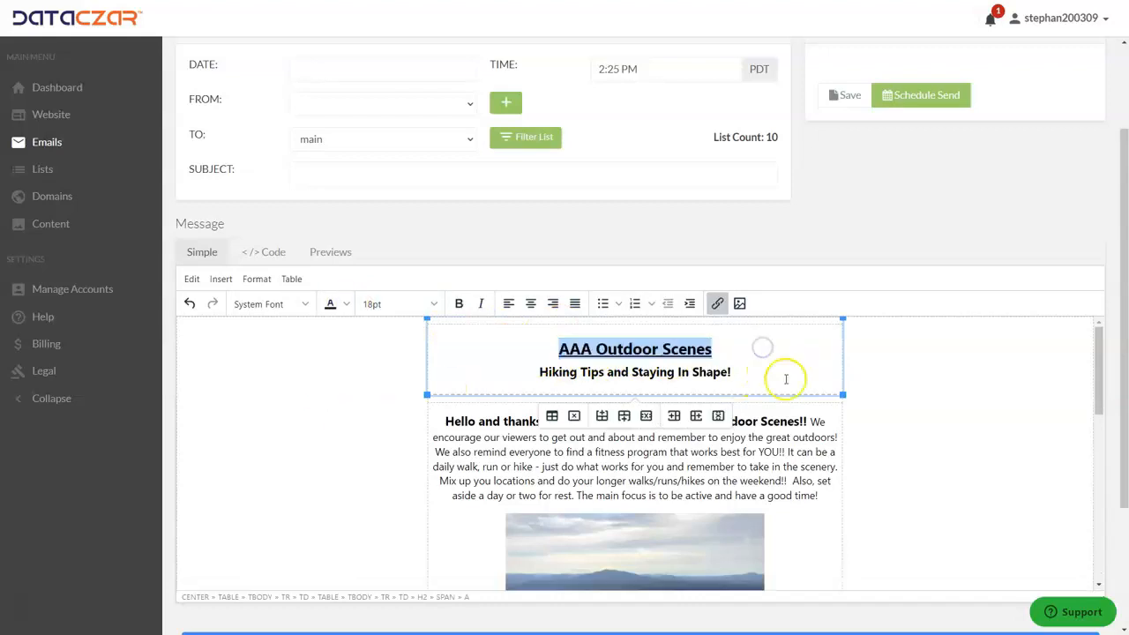
scroll(786, 379, "down", 1)
scroll(786, 379, "down", 3)
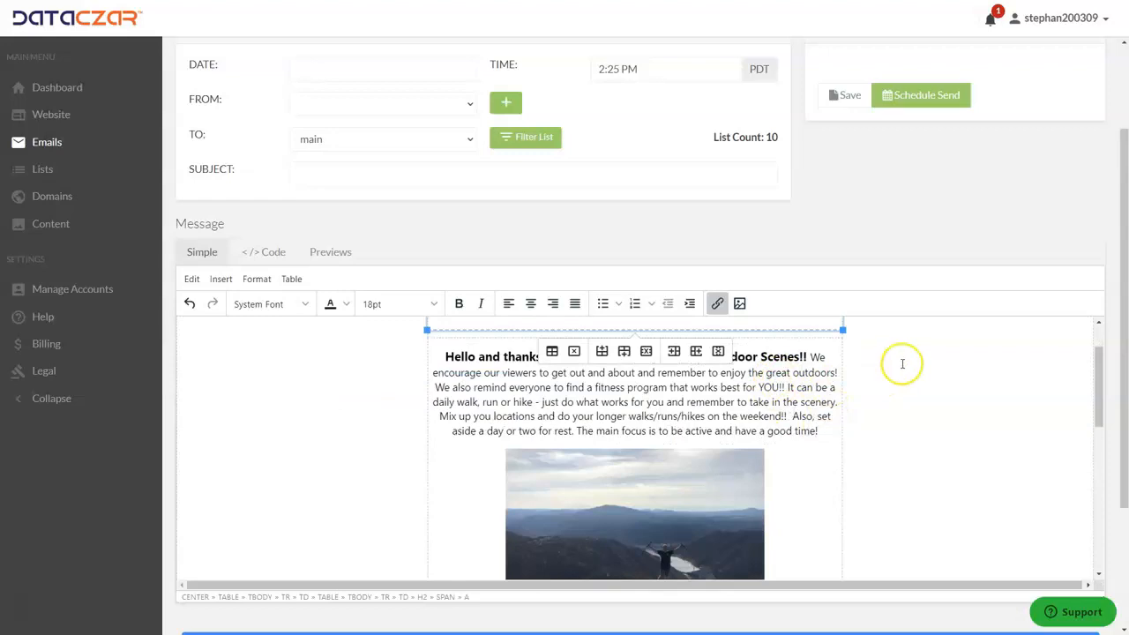
left_click(828, 422)
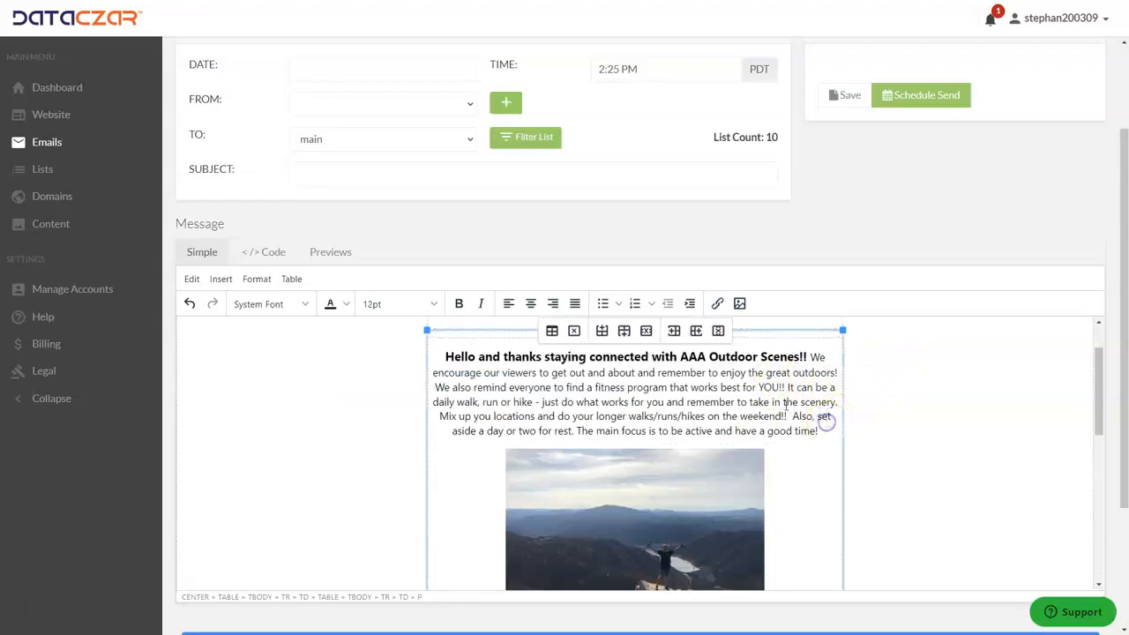
double_click(693, 357)
left_click_drag(733, 357, 805, 357)
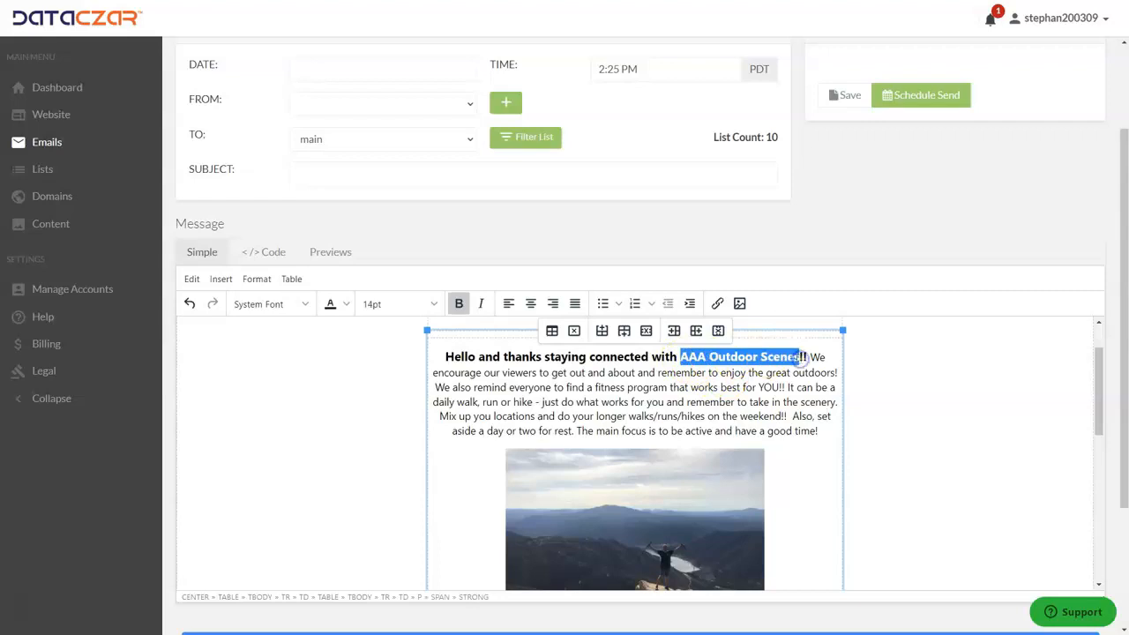
left_click(717, 304)
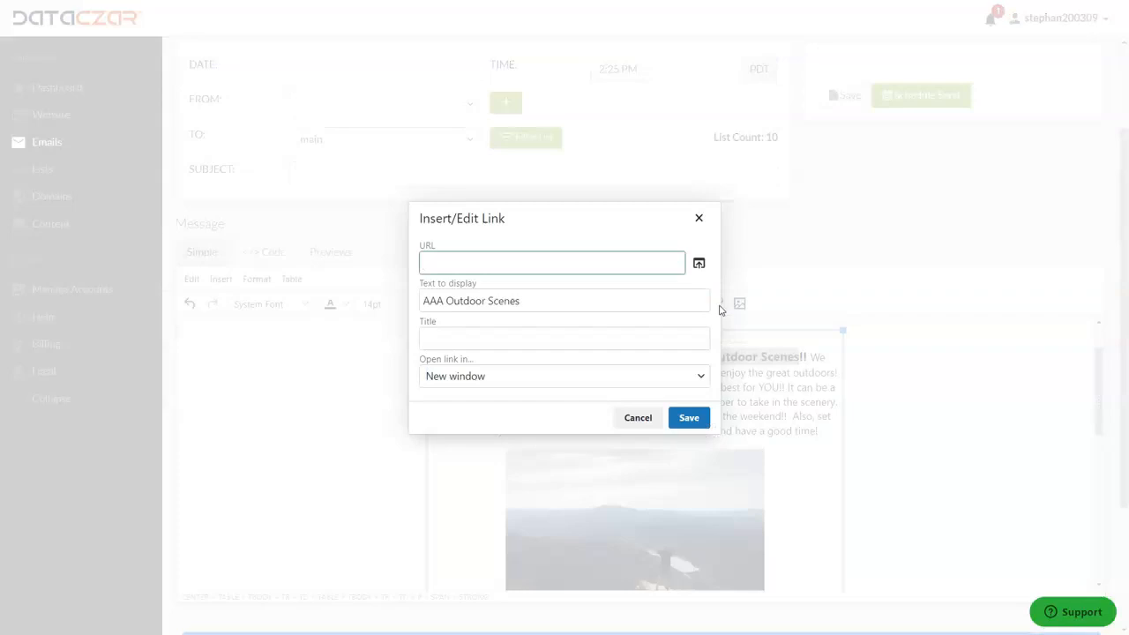
left_click(693, 420)
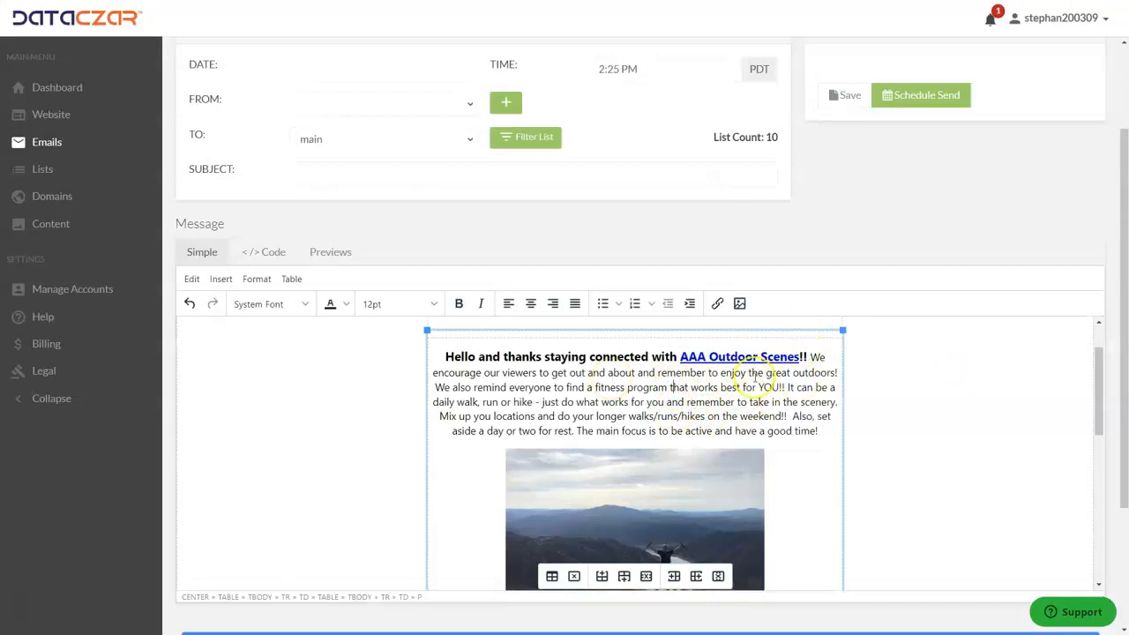
Save the linked newsletter as a draft from the bottom action bar.
scroll(613, 360, "up", 1)
scroll(615, 360, "down", 6)
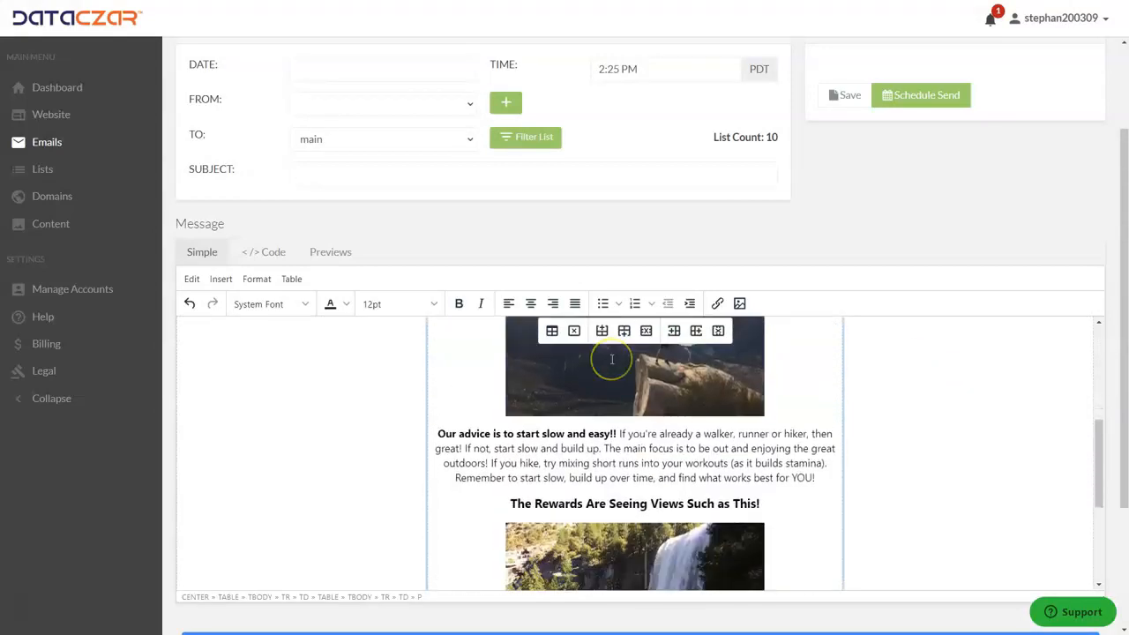
scroll(615, 362, "down", 1)
scroll(616, 366, "down", 3)
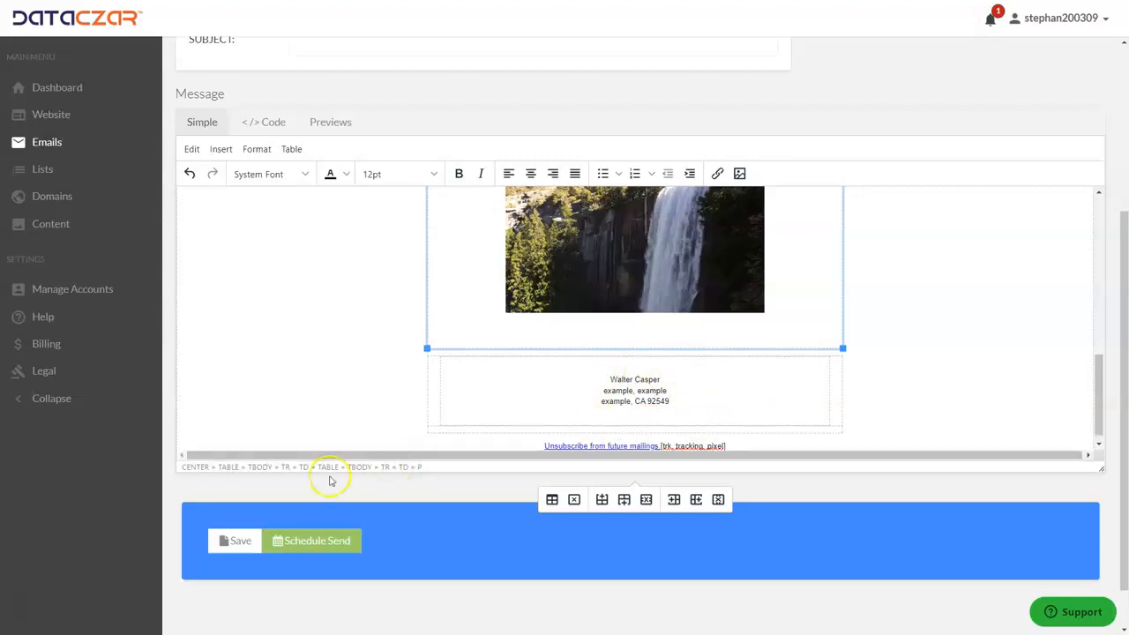
left_click(239, 543)
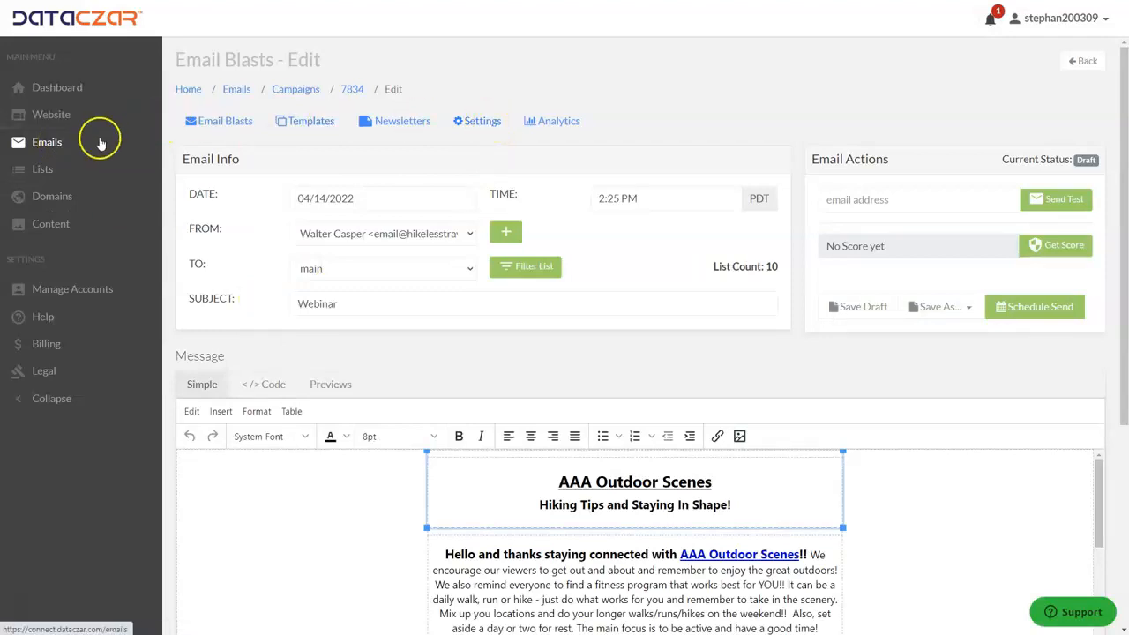
Re-save the single active sender's details on the Senders settings page.
left_click(481, 121)
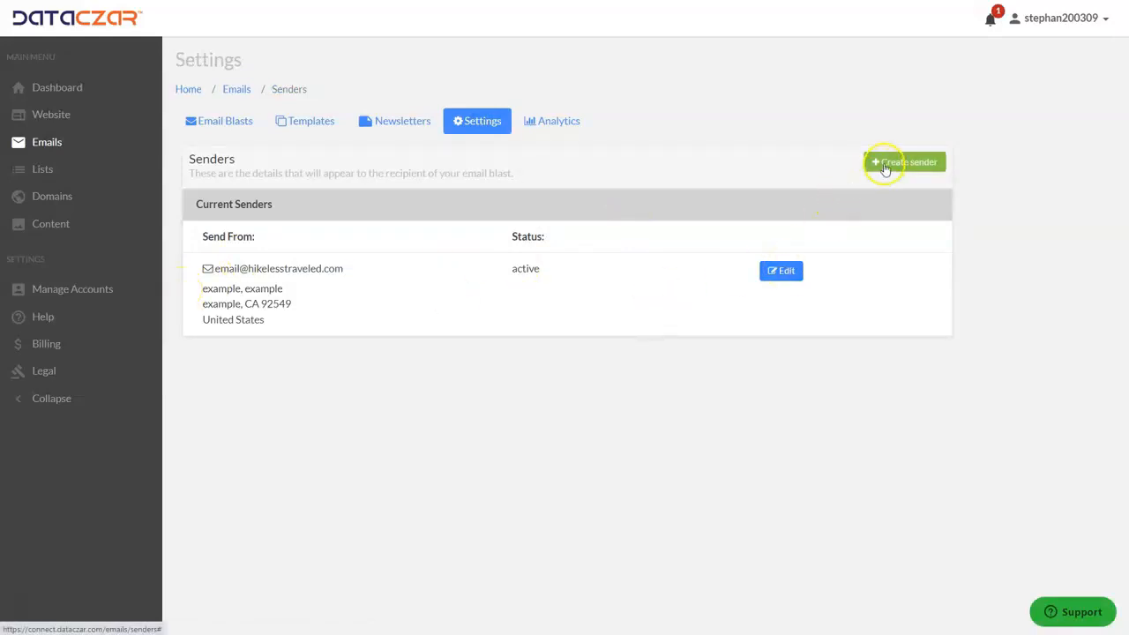
left_click(781, 271)
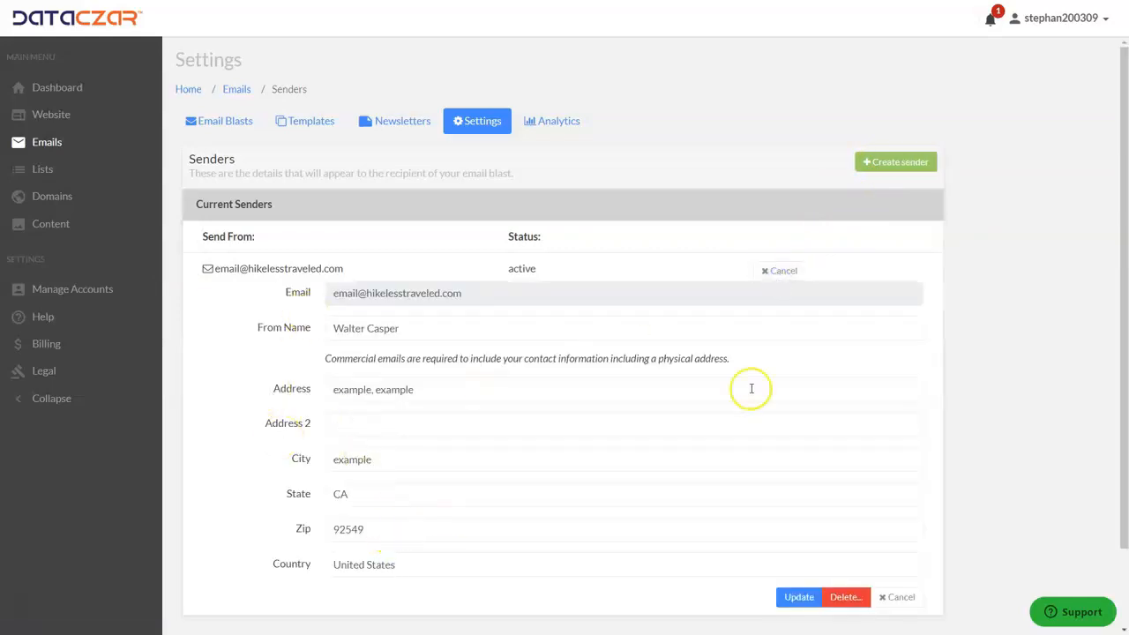
left_click(799, 600)
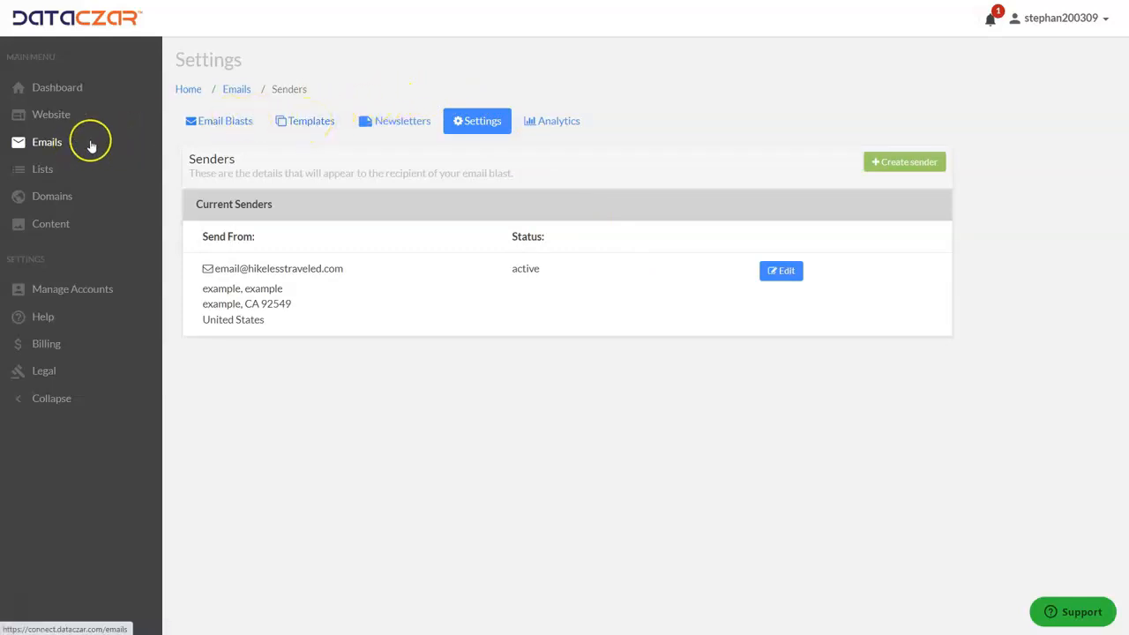
Reopen the Webinar email blast from the Emails list and review its email info.
left_click(42, 147)
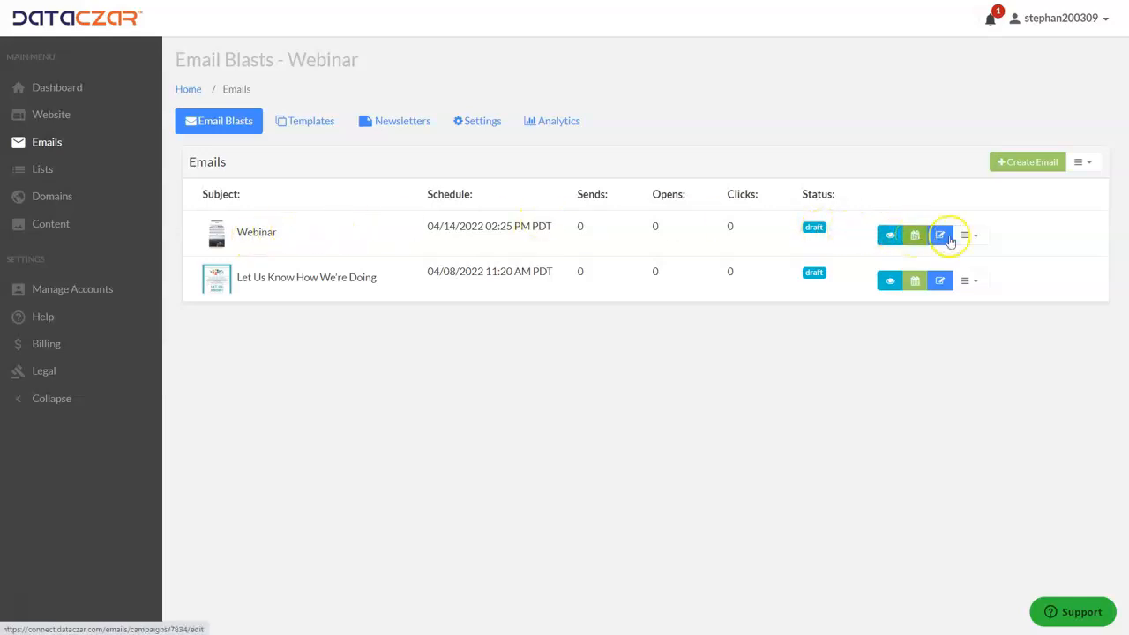
left_click(939, 235)
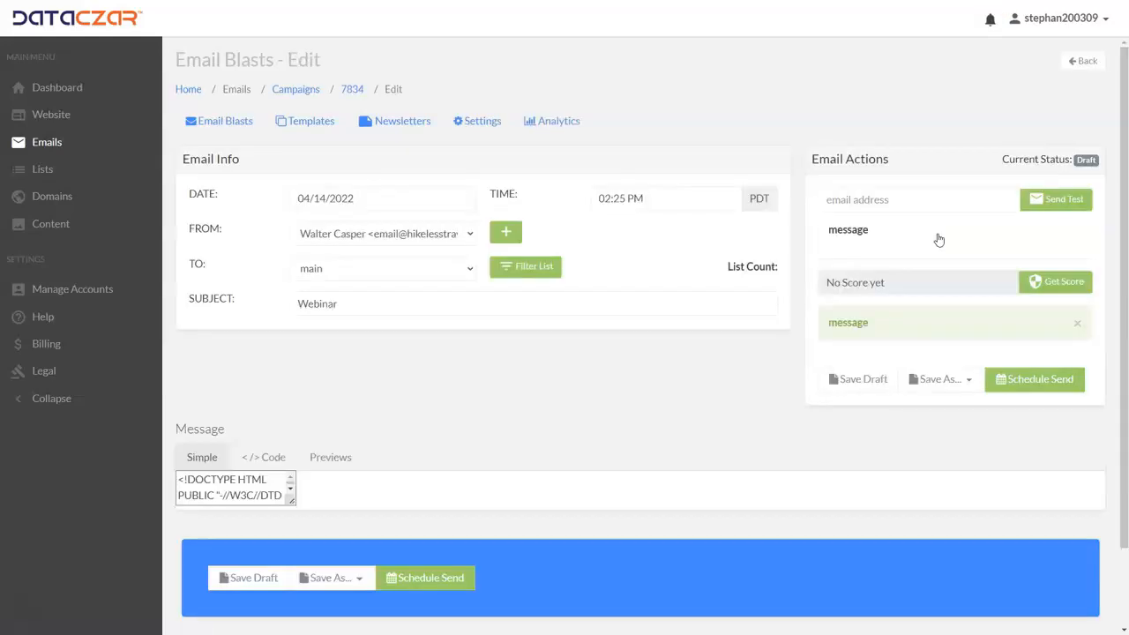
scroll(763, 216, "down", 10)
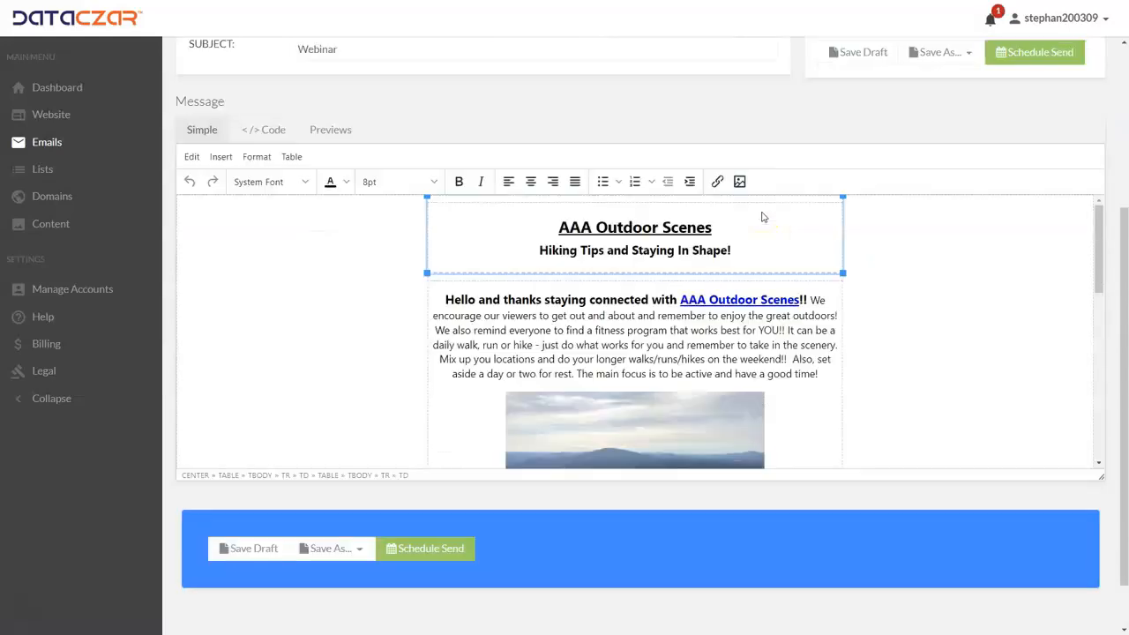
scroll(693, 300, "down", 2)
scroll(693, 300, "up", 10)
scroll(676, 256, "up", 3)
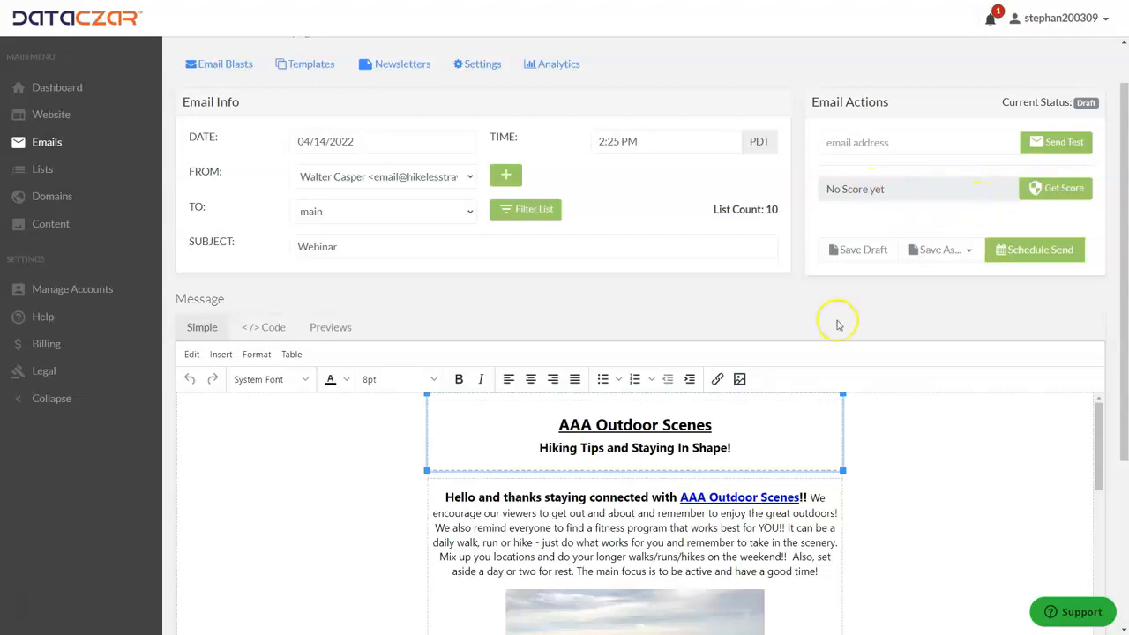
Get the email's spam score (2.0, Safe to Send) and save the draft.
left_click(1056, 191)
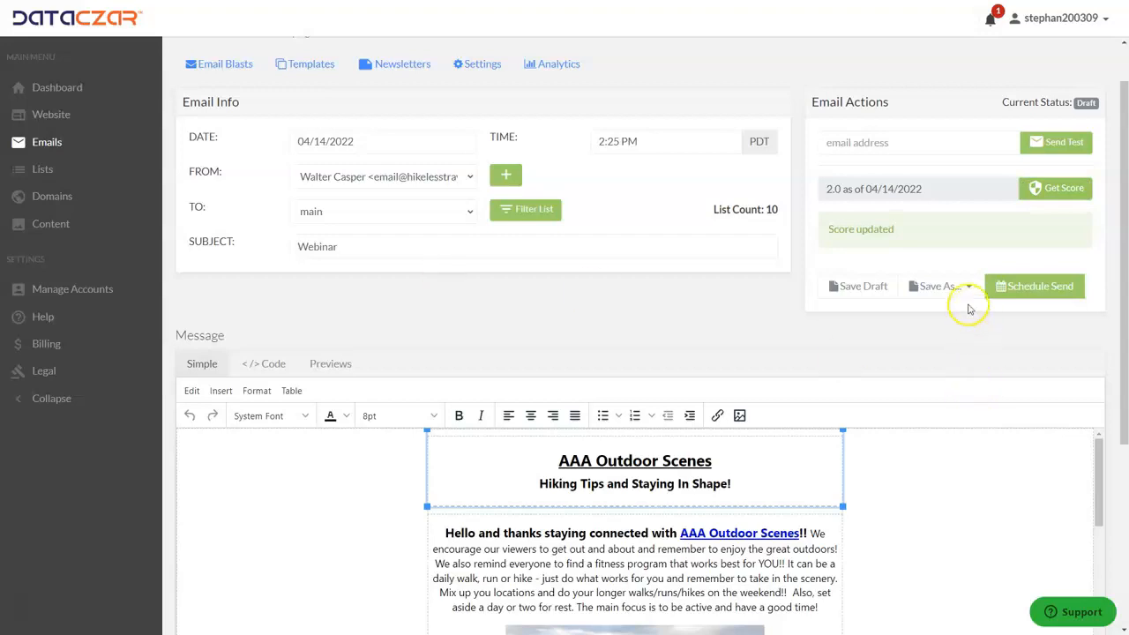
left_click(870, 287)
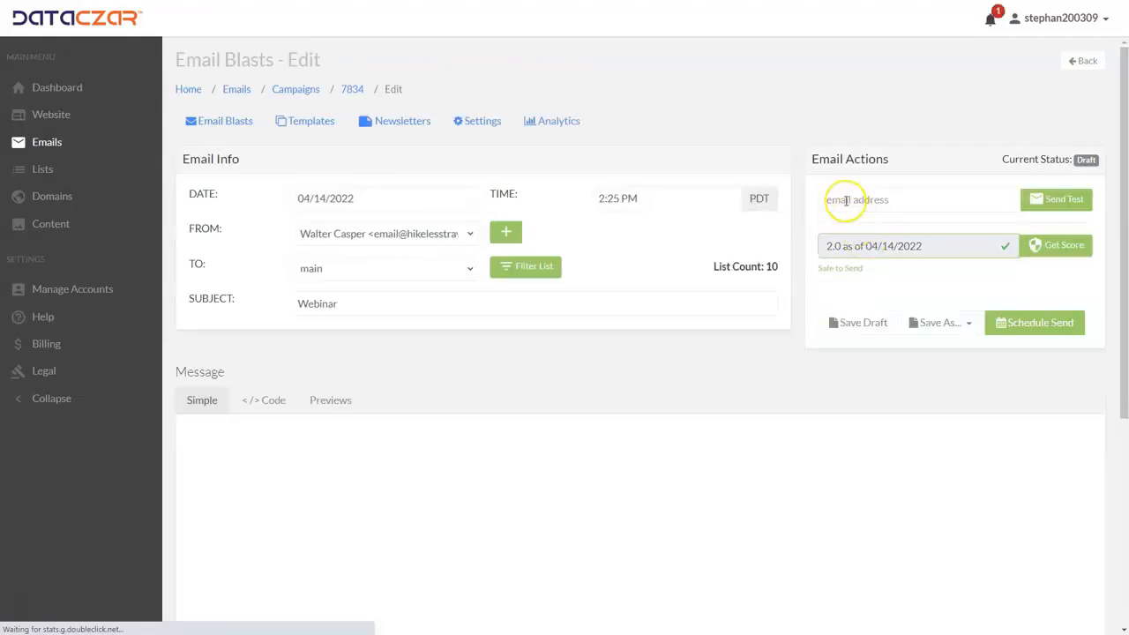
Send a test copy of the Webinar newsletter to the sender's pasted e-mail address.
left_click(846, 201)
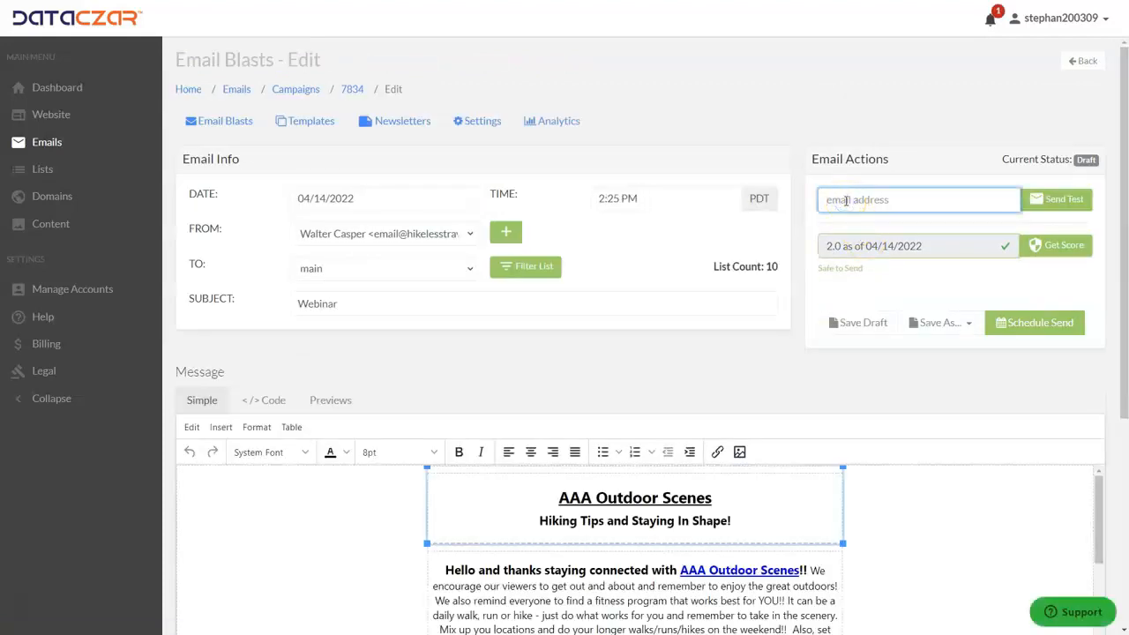
key("ctrl+v")
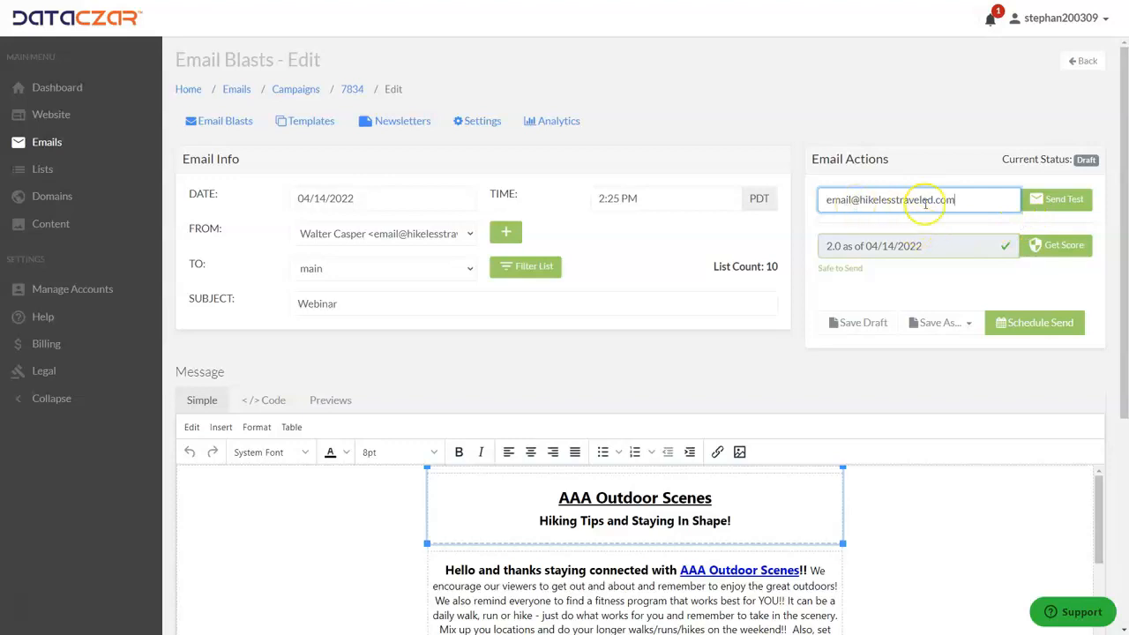
left_click(1064, 205)
left_click(1056, 201)
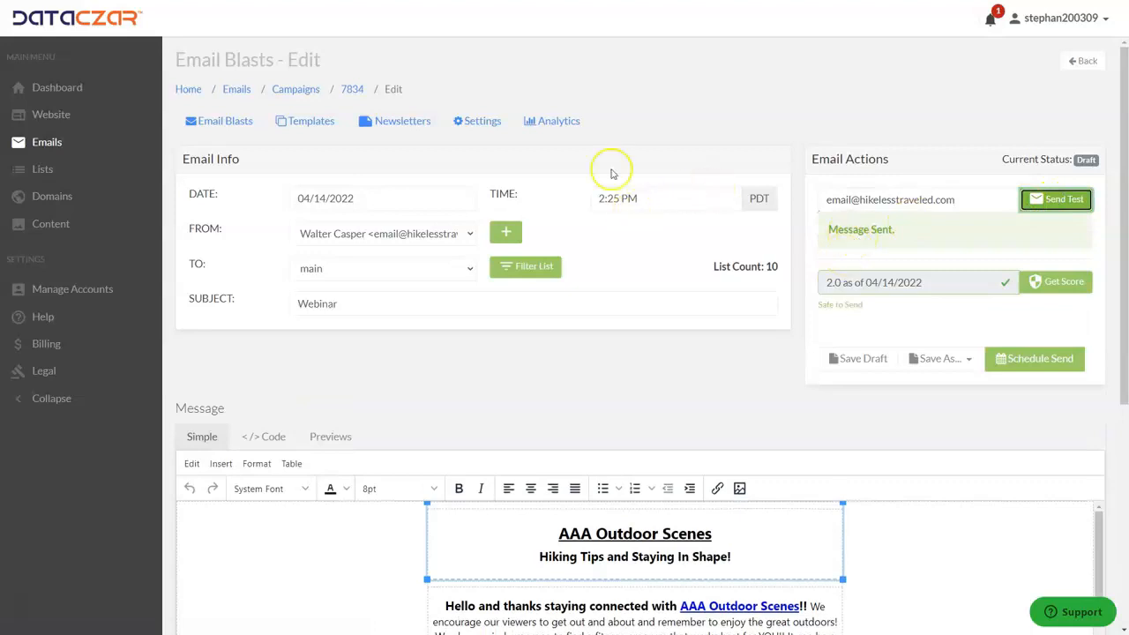
scroll(606, 142, "down", 2)
Switch the Message section to Previews and scroll through the desktop newsletter preview.
scroll(607, 141, "down", 2)
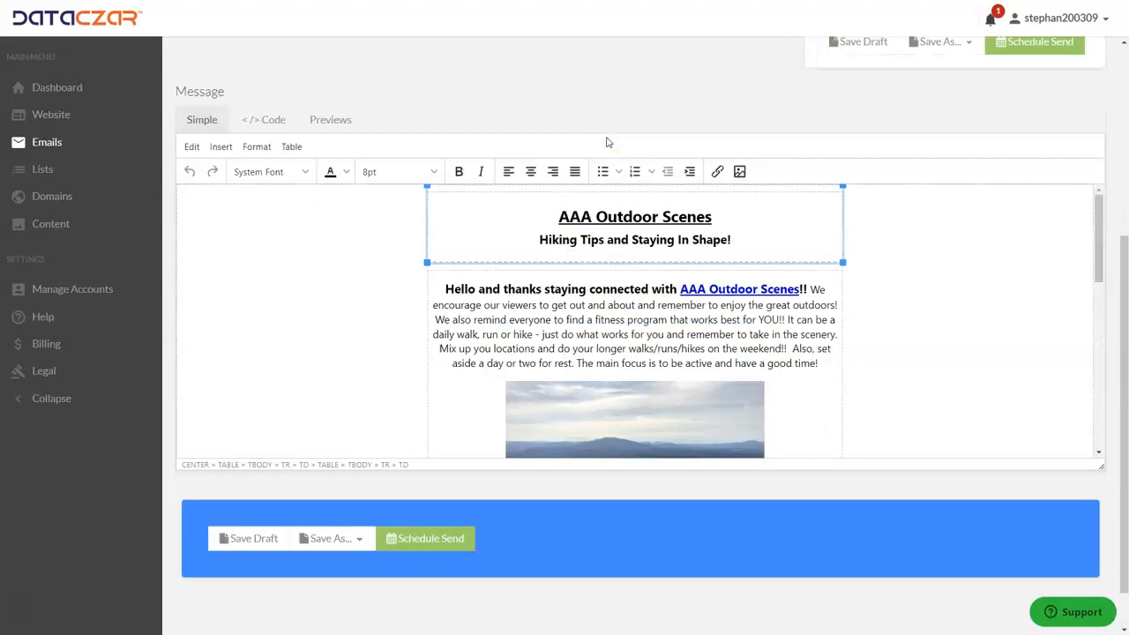
scroll(608, 221, "up", 1)
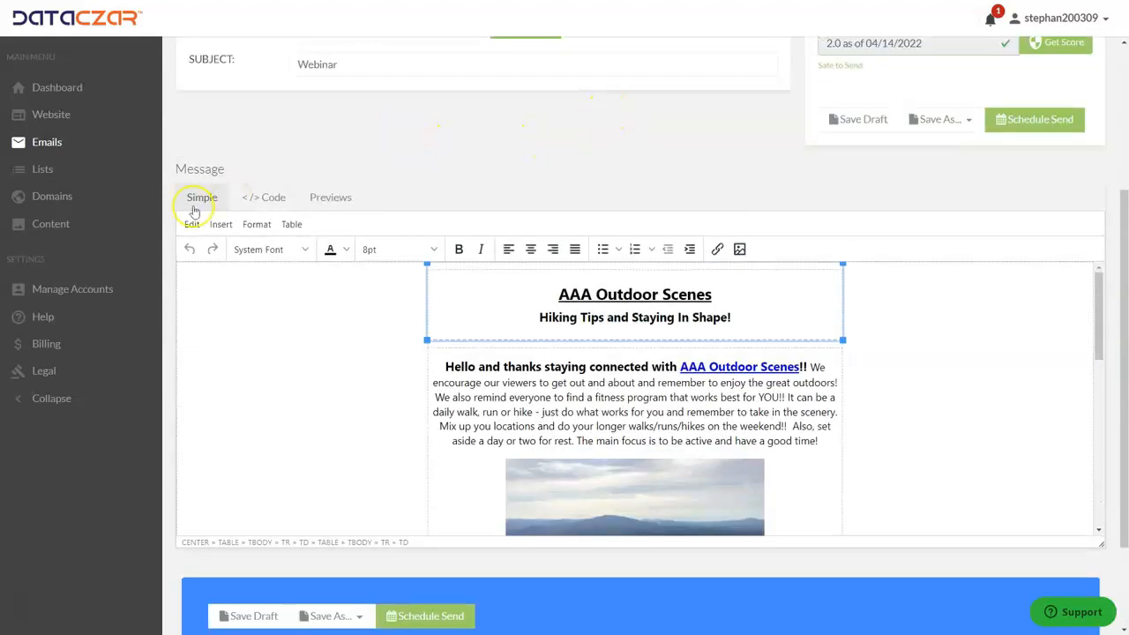
left_click(333, 199)
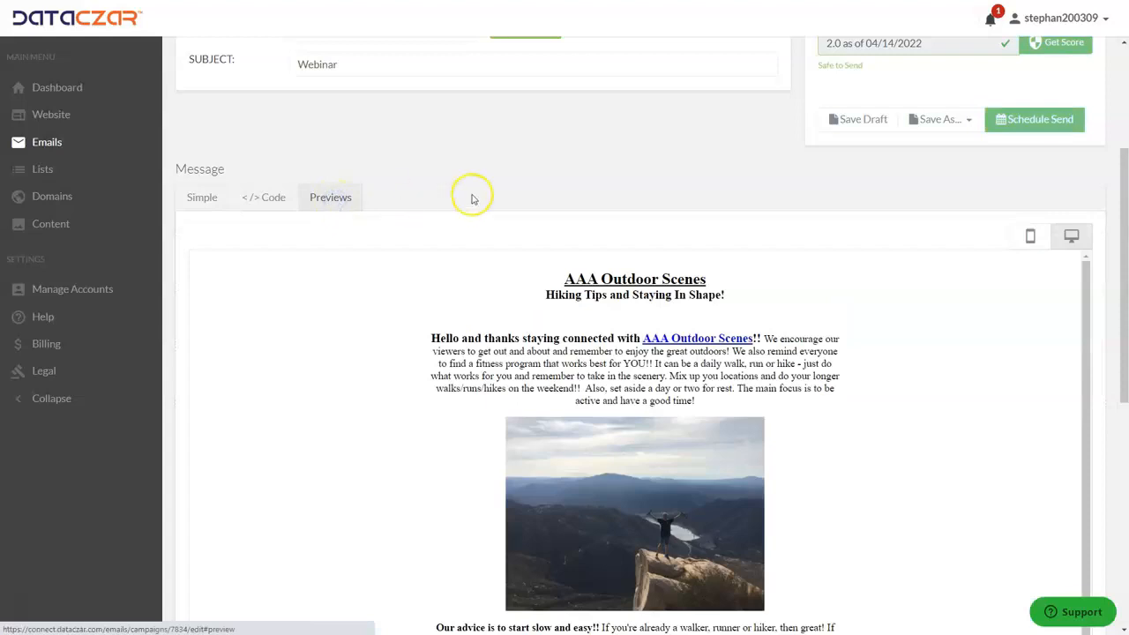
scroll(717, 179, "down", 3)
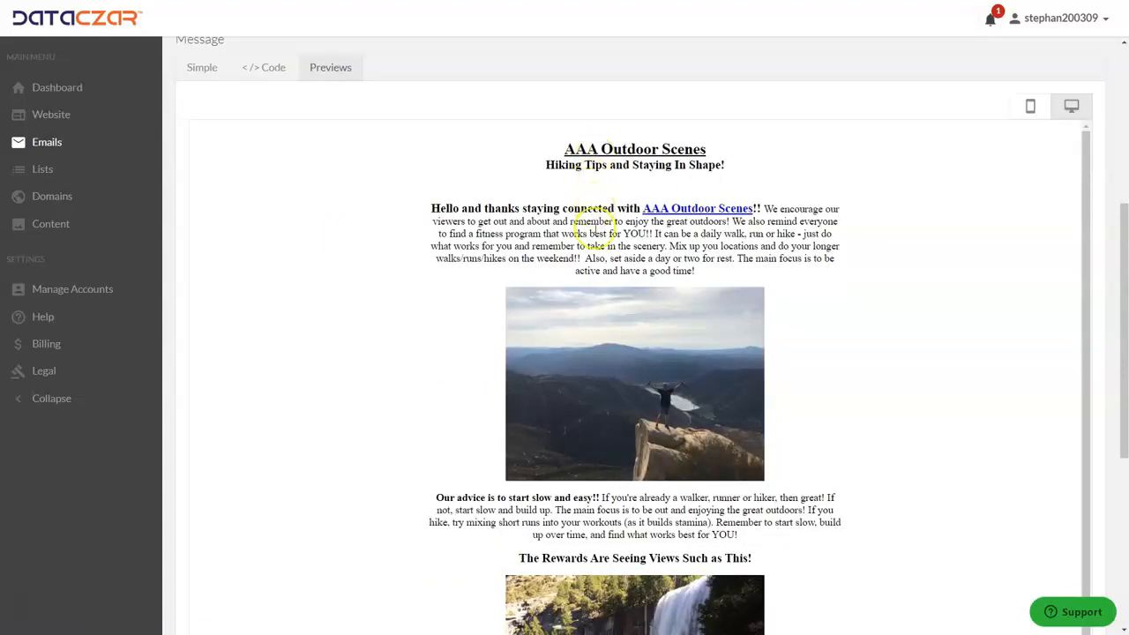
scroll(594, 240, "down", 1)
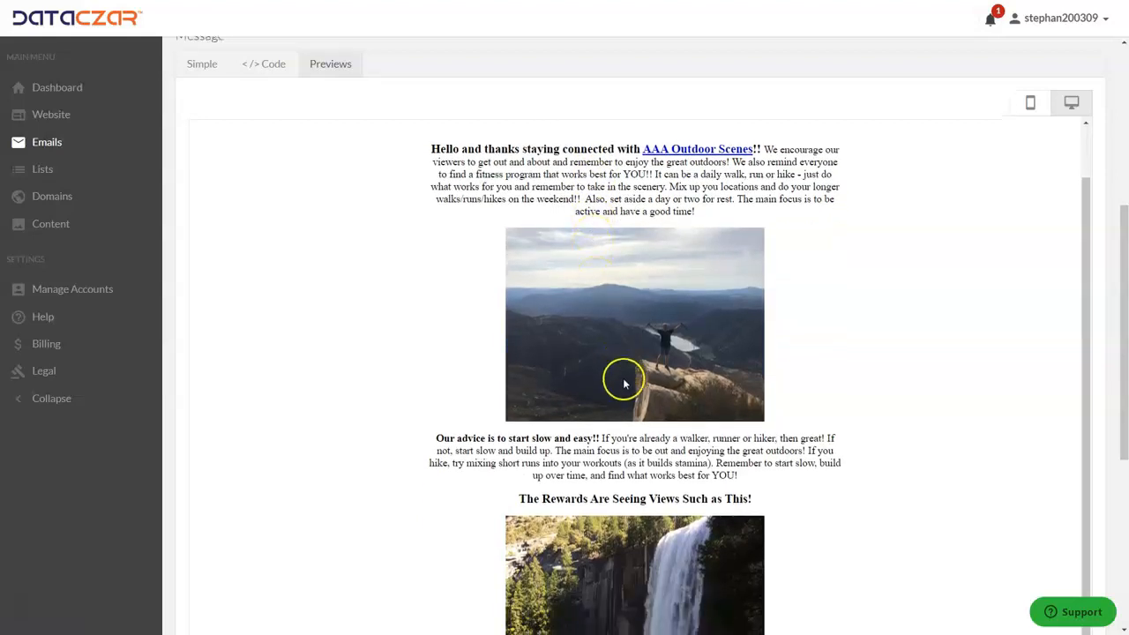
scroll(623, 378, "down", 4)
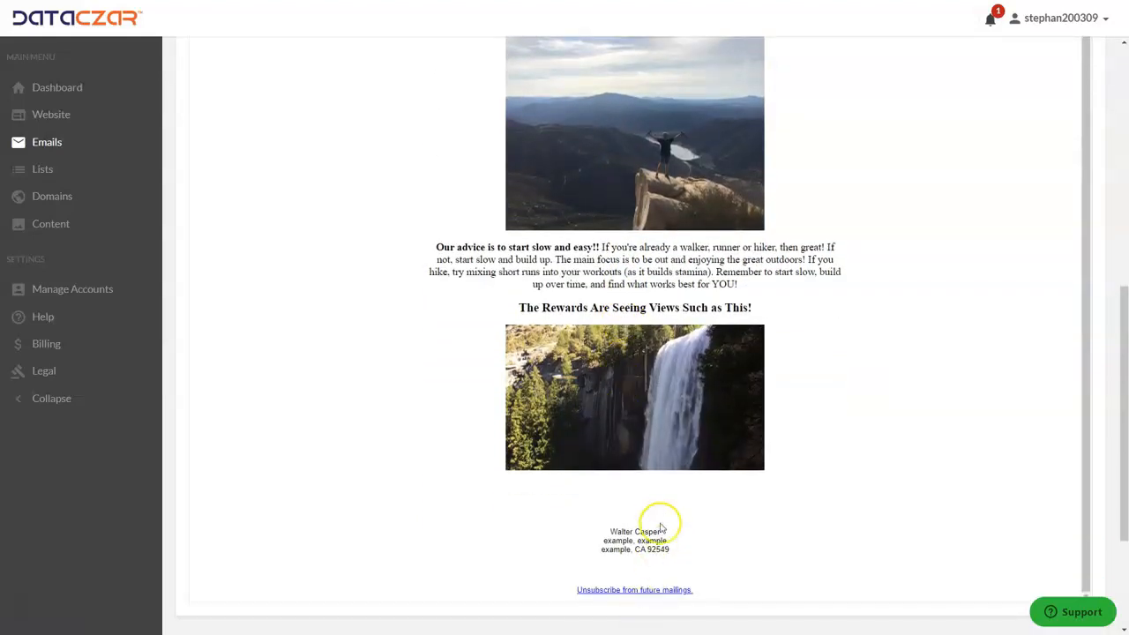
scroll(630, 383, "up", 7)
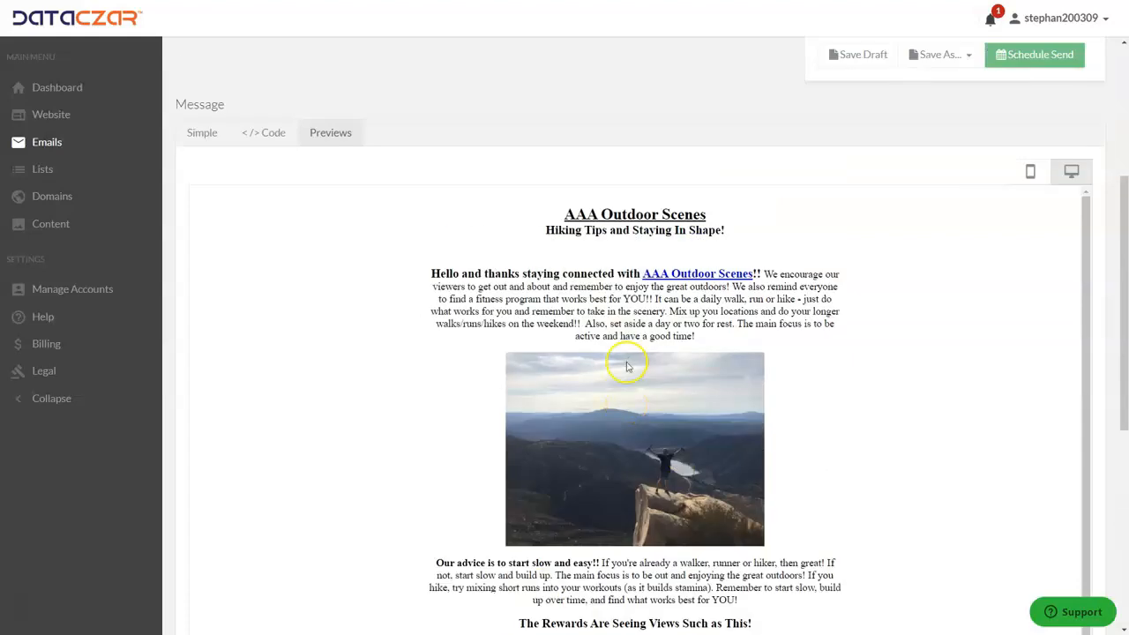
Follow the title link to the AAA Outdoor Scenes website and visit its blog and home pages.
left_click(690, 277)
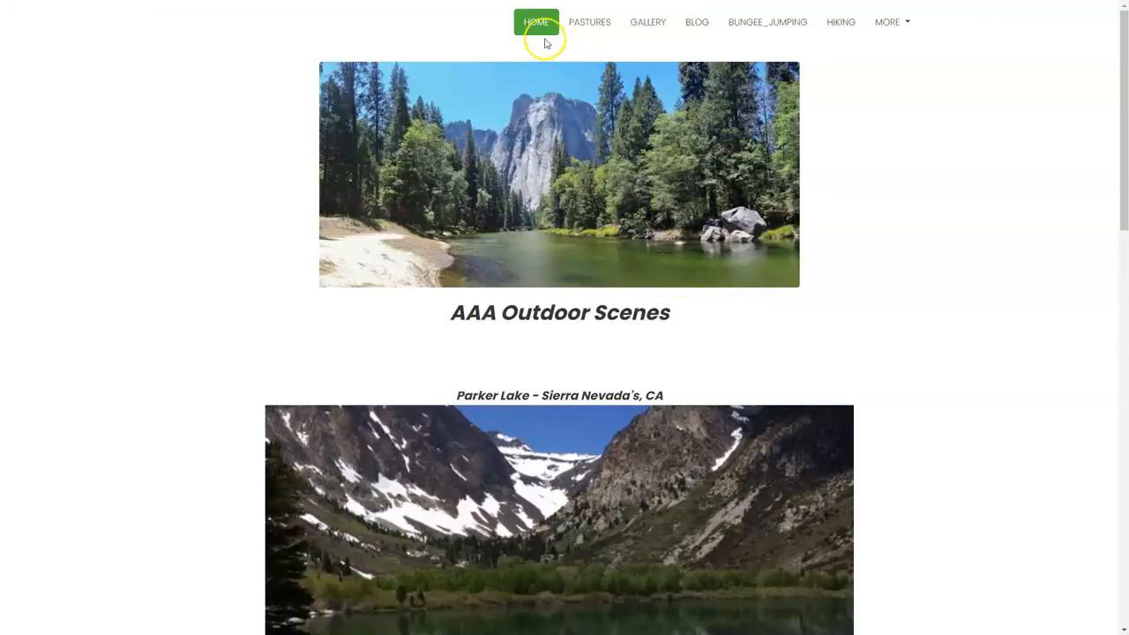
left_click(709, 29)
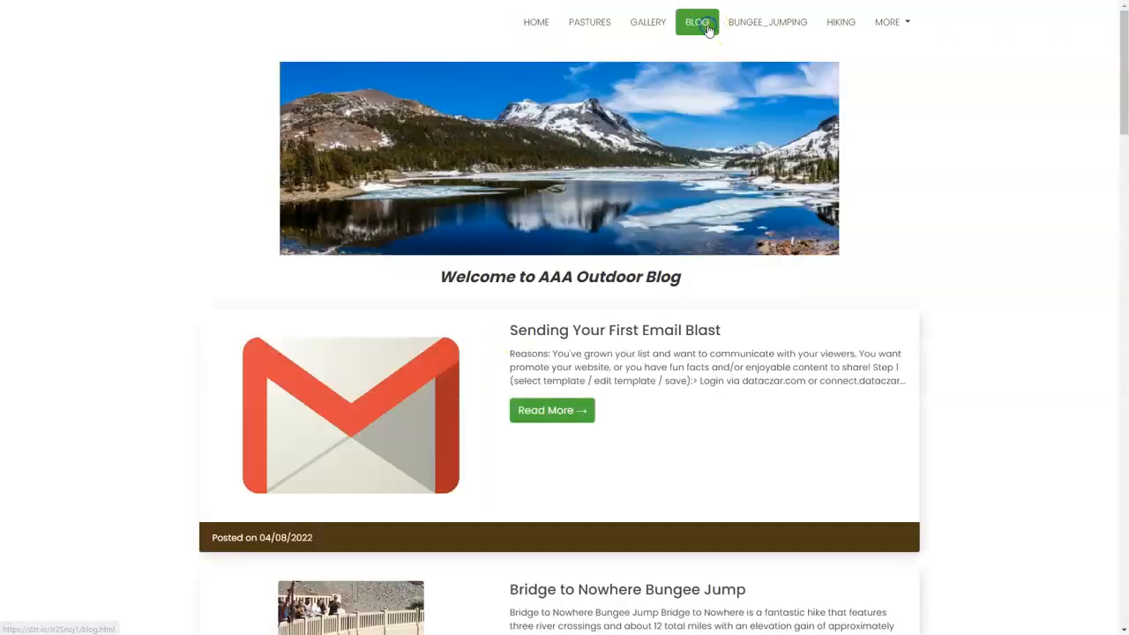
left_click(540, 24)
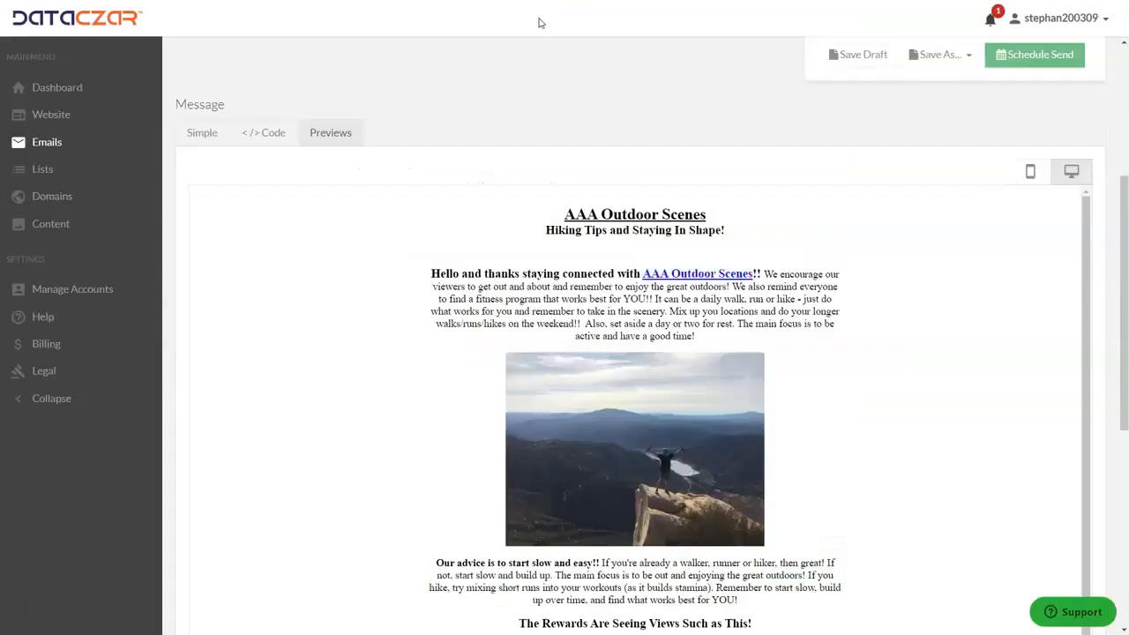
Save the draft and go to Schedule Send, which flags the 04/14/2022 02:25 PM time as past.
scroll(542, 221, "up", 3)
scroll(547, 229, "down", 1)
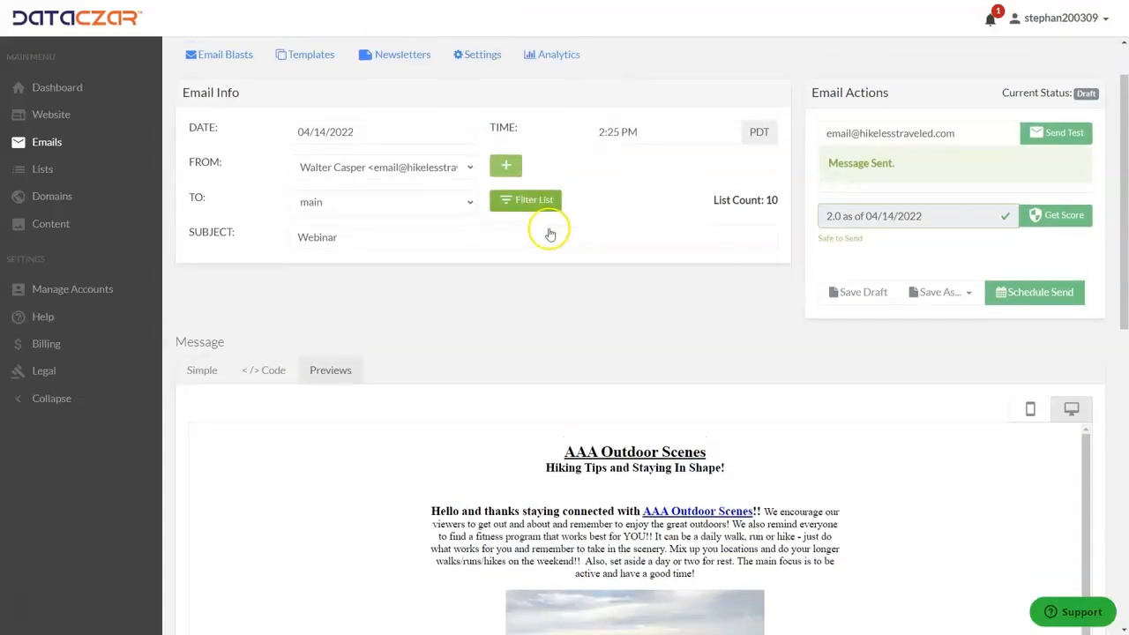
scroll(529, 247, "down", 2)
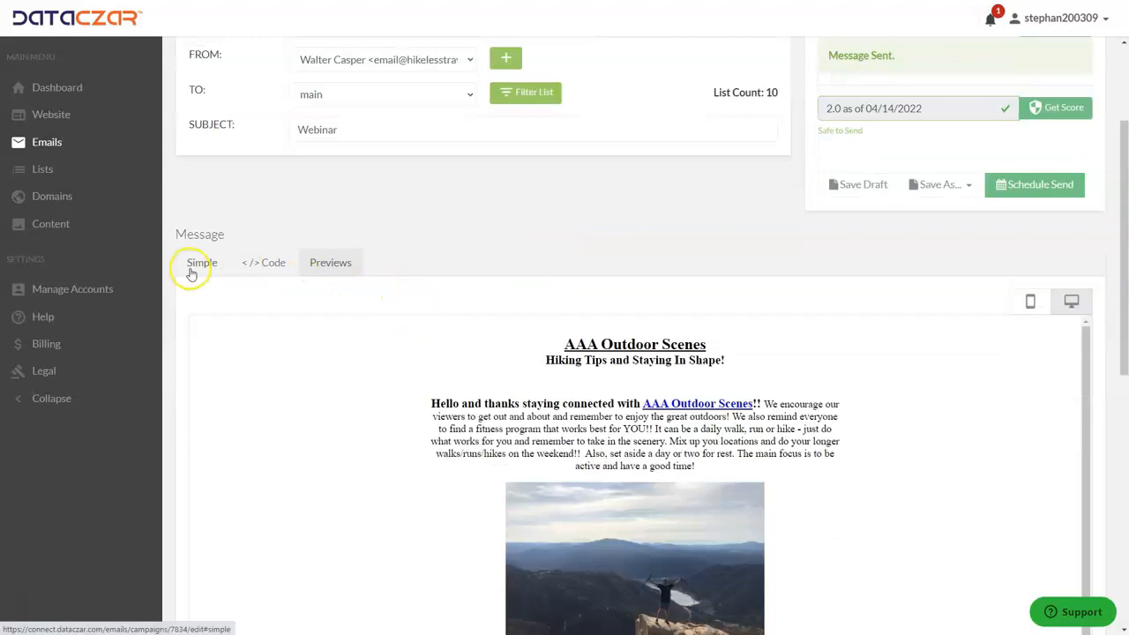
scroll(544, 374, "up", 3)
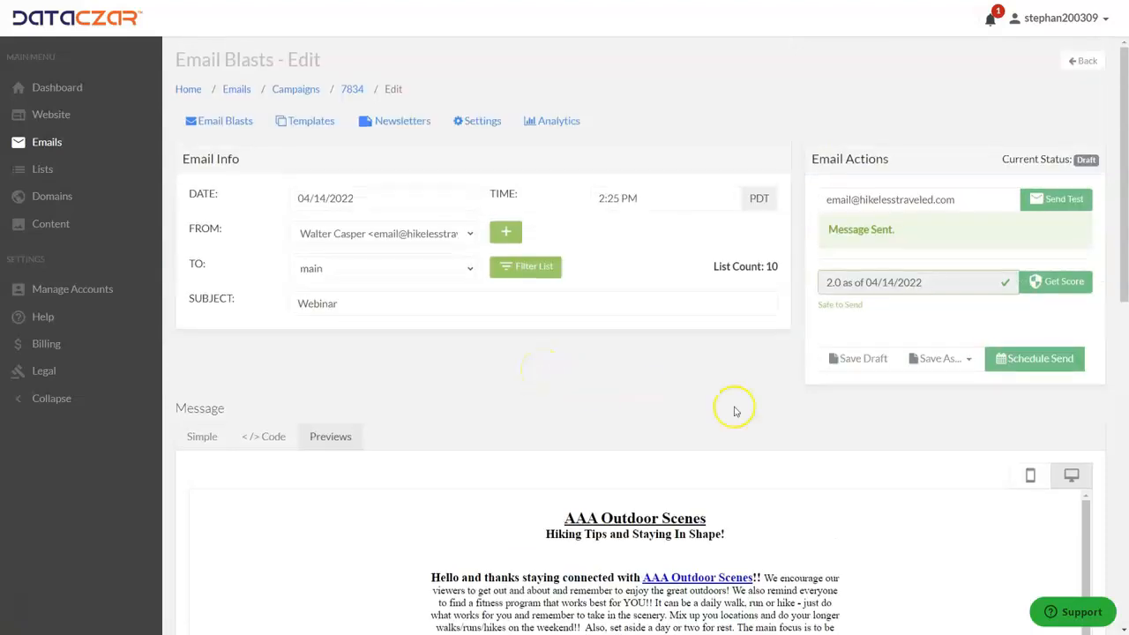
left_click(849, 365)
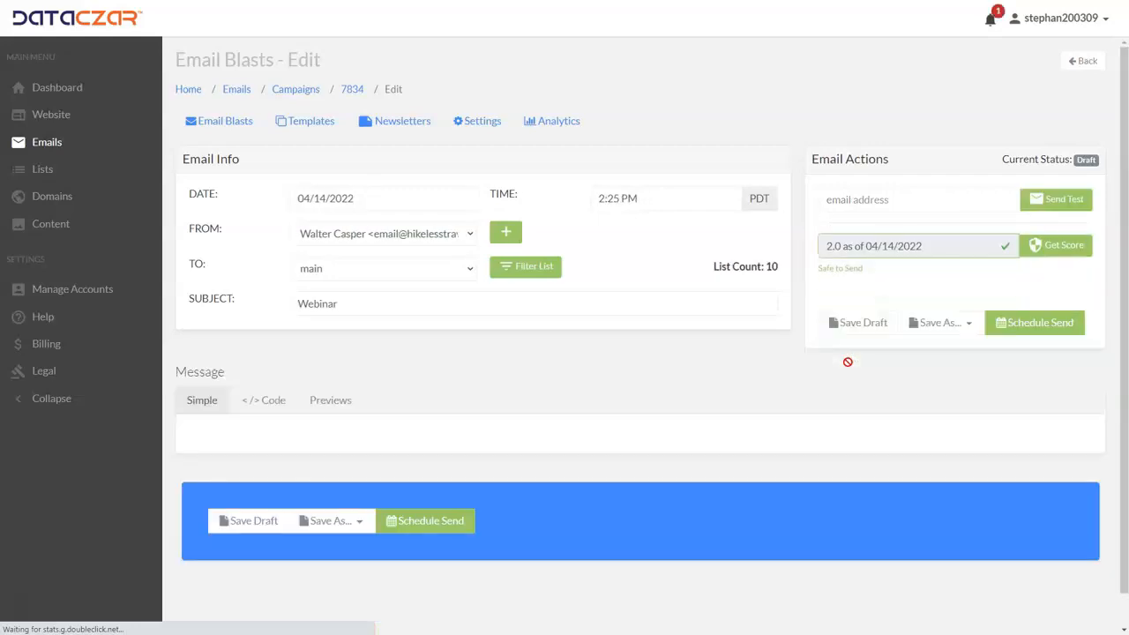
left_click(1055, 327)
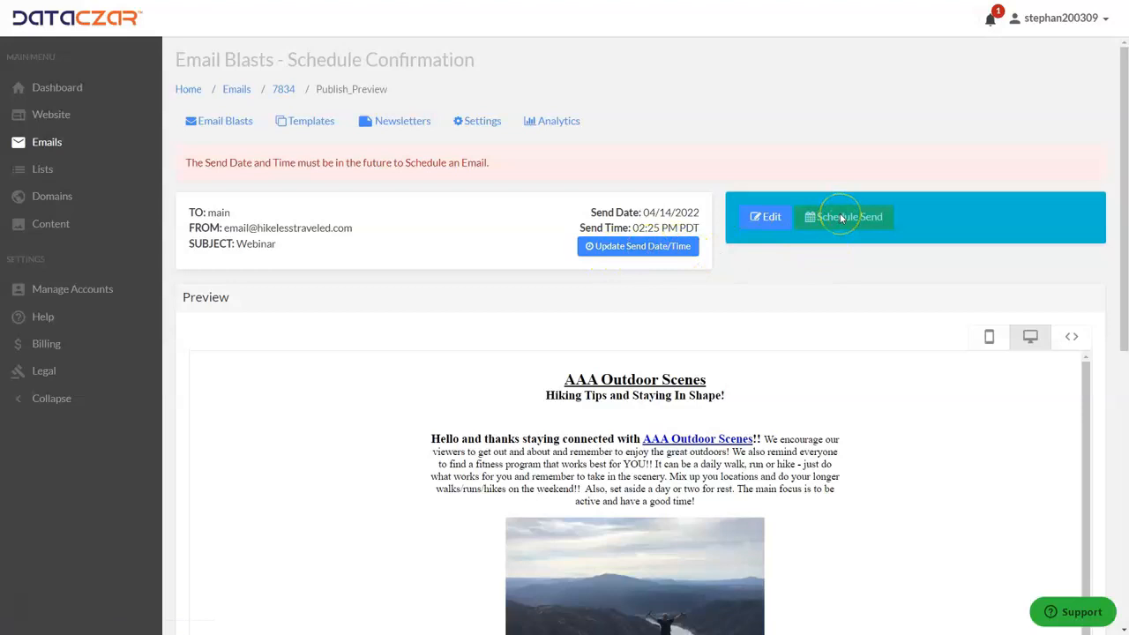
Change the send date to 04/18/2022 at 02:25 PM PDT and schedule the Webinar blast.
left_click(616, 250)
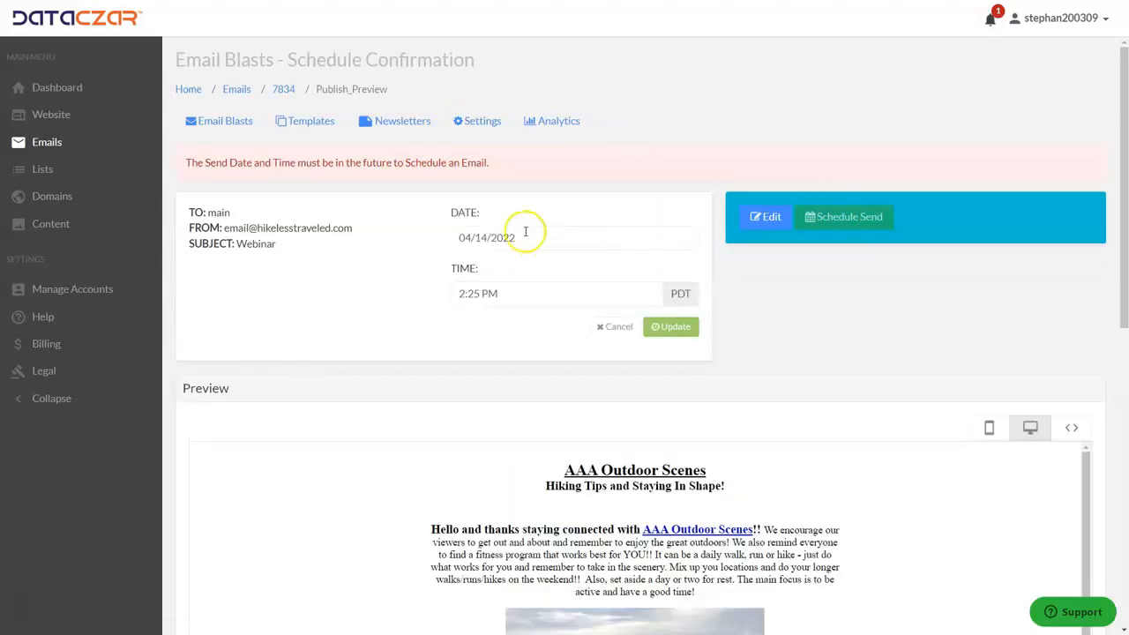
left_click(520, 236)
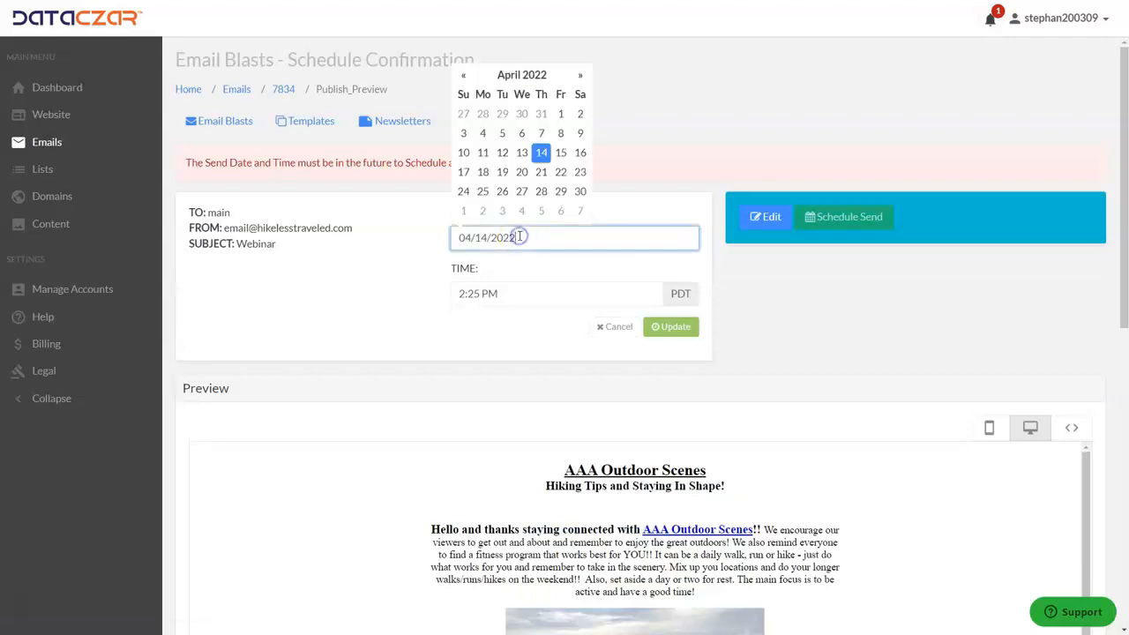
left_click(483, 173)
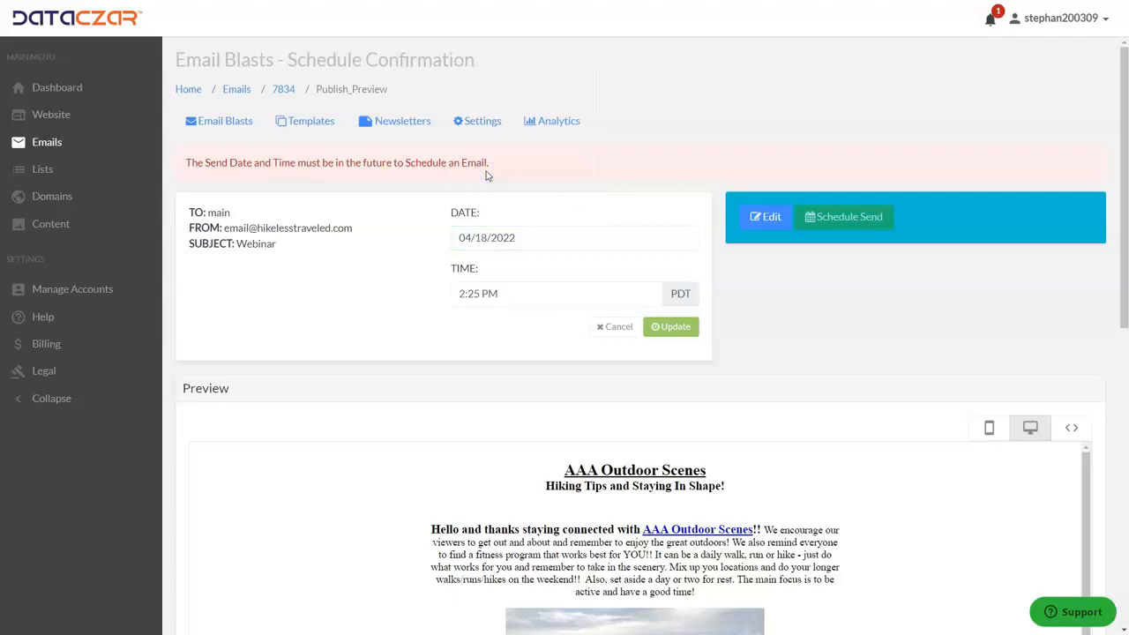
left_click(674, 326)
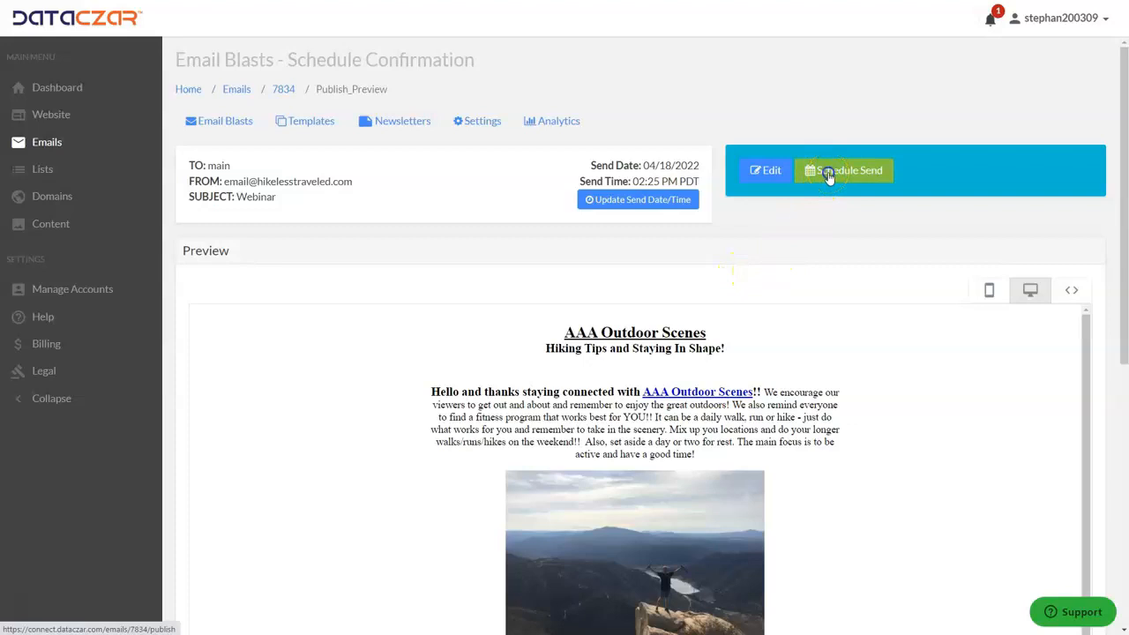
left_click(829, 177)
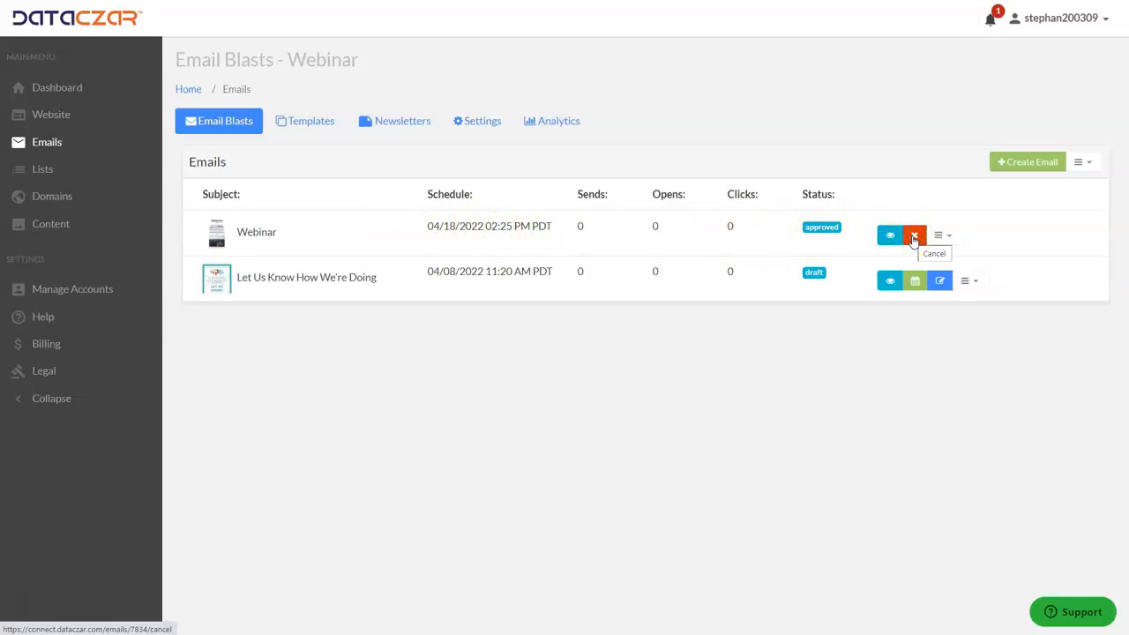
Cancel the Webinar blast's schedule so it returns to Draft, and reopen it for editing.
left_click(914, 239)
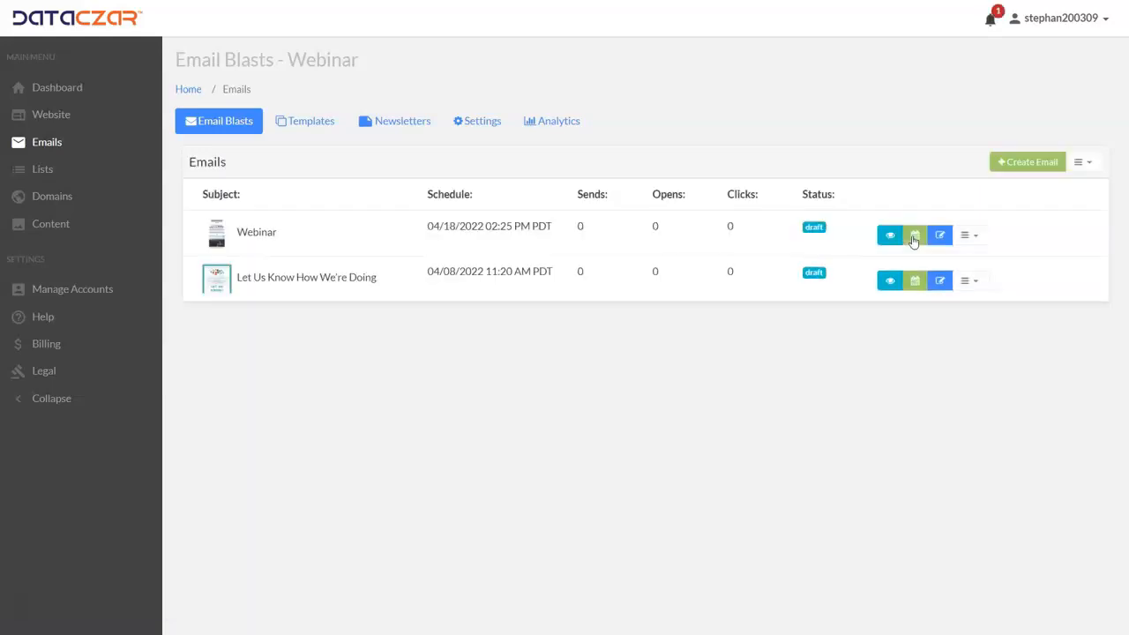
left_click(941, 237)
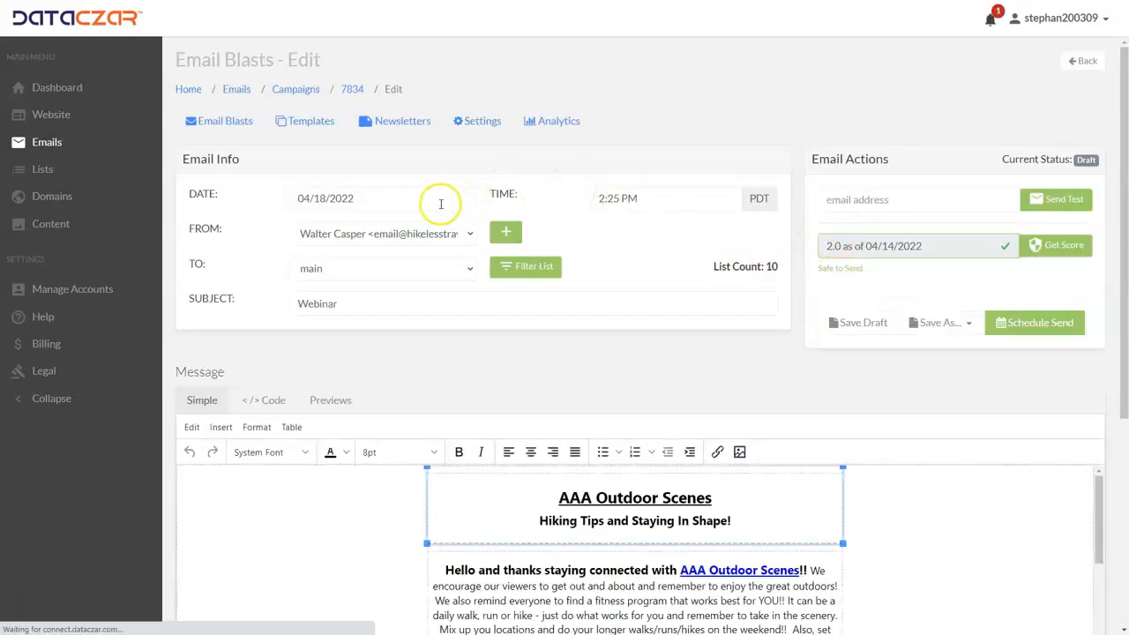
Review the sender and recipient lists, leaving the sender unchanged and keeping main as recipients.
left_click(301, 237)
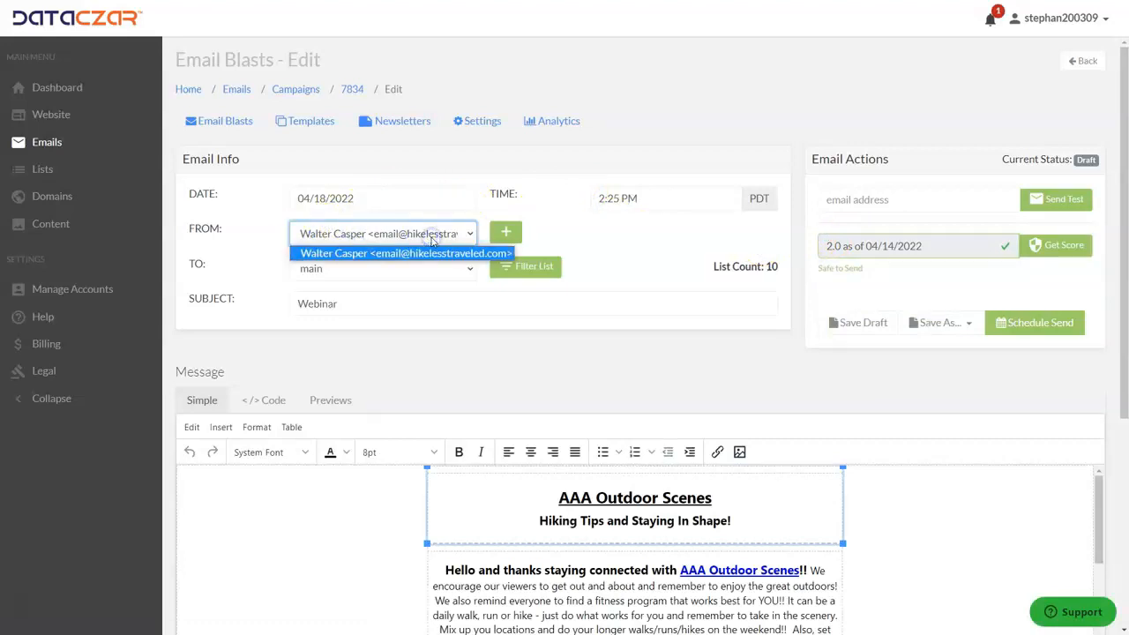
left_click(252, 235)
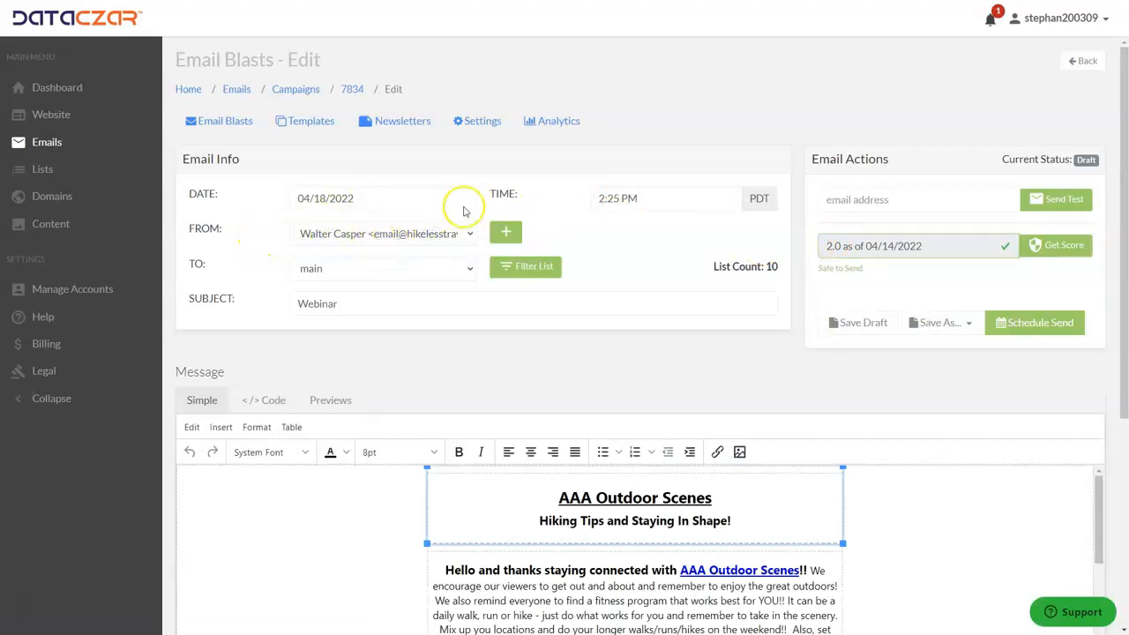
left_click(363, 279)
left_click(363, 275)
left_click(364, 279)
left_click(364, 275)
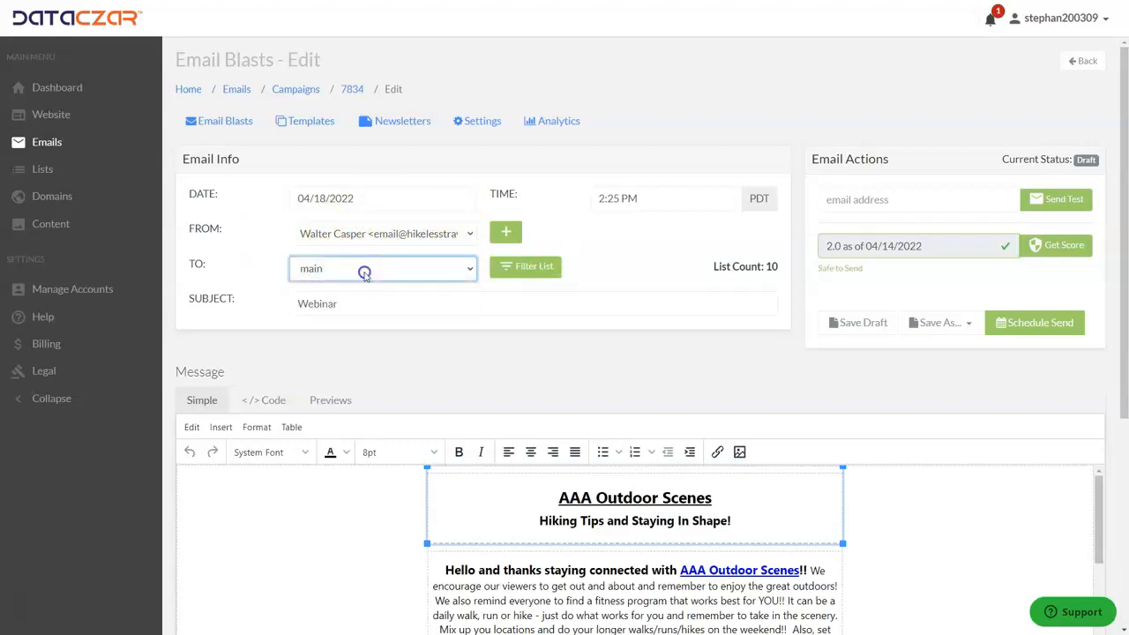
Replace the subject 'Webinar' with the subtitle 'Hiking Tips and Staying In Shape!' and save the draft.
double_click(300, 304)
left_click(346, 305)
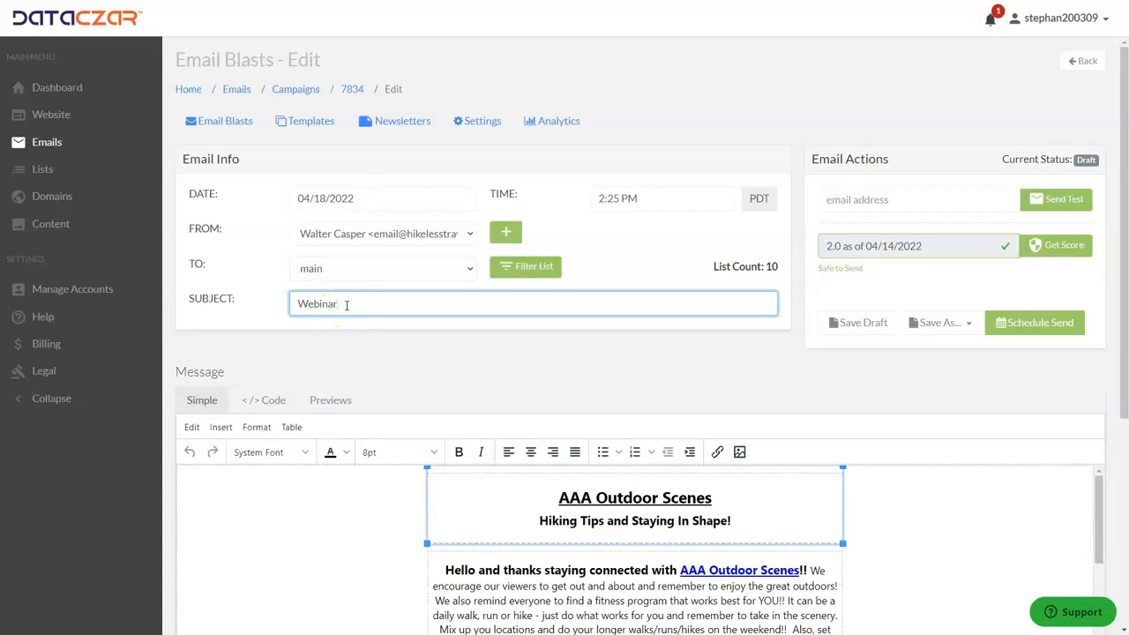
left_click(541, 521)
left_click_drag(540, 522, 725, 532)
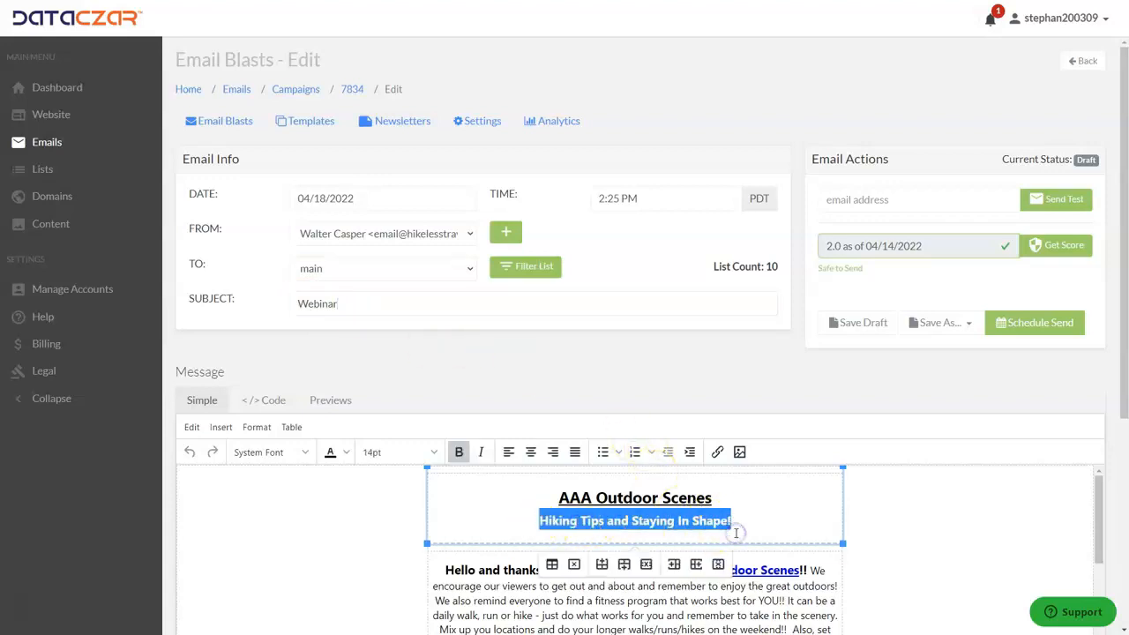
double_click(377, 301)
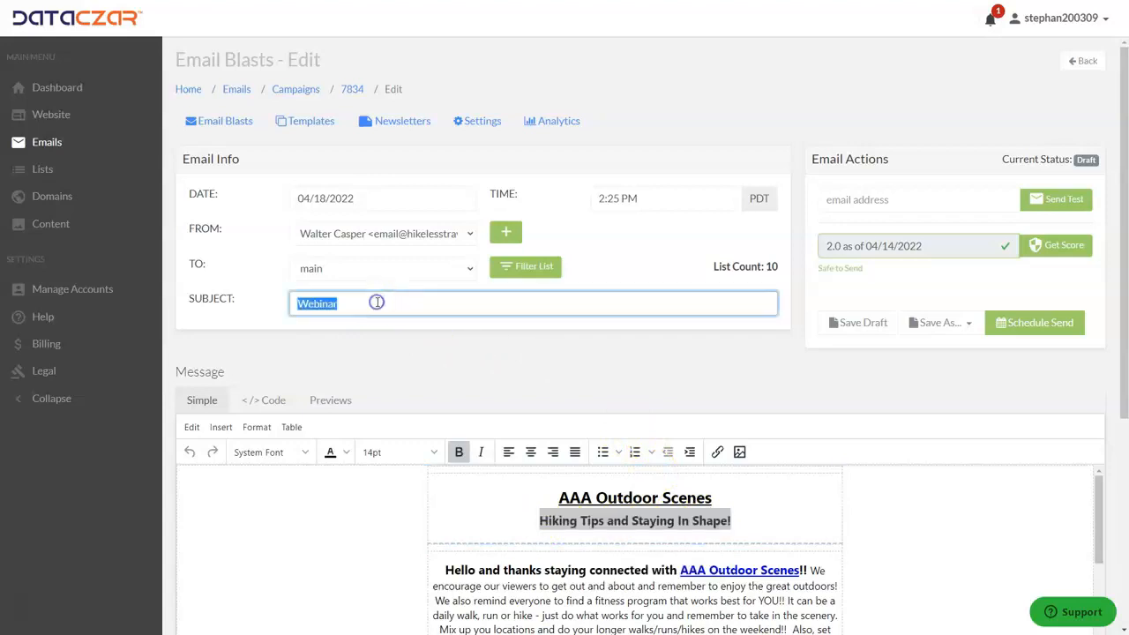
type("Hiking Tips and Staying In Shape!")
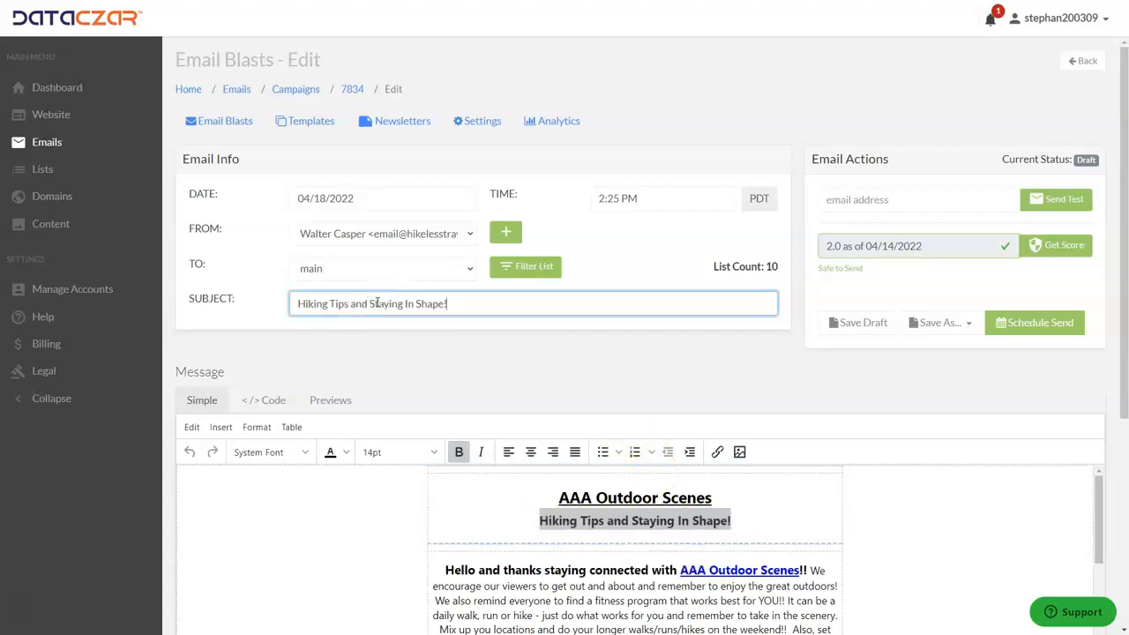
left_click(864, 324)
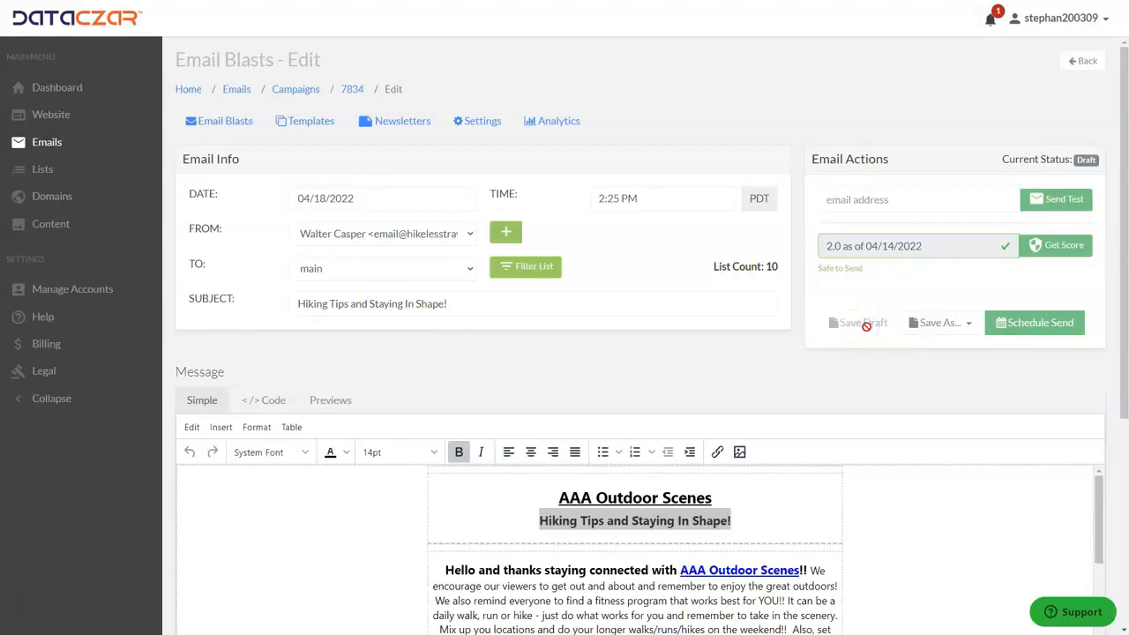
Confirm the 04/18/2022 02:25 PM PDT send date and schedule the 'Hiking Tips and Staying In Shape!' blast.
left_click(1035, 322)
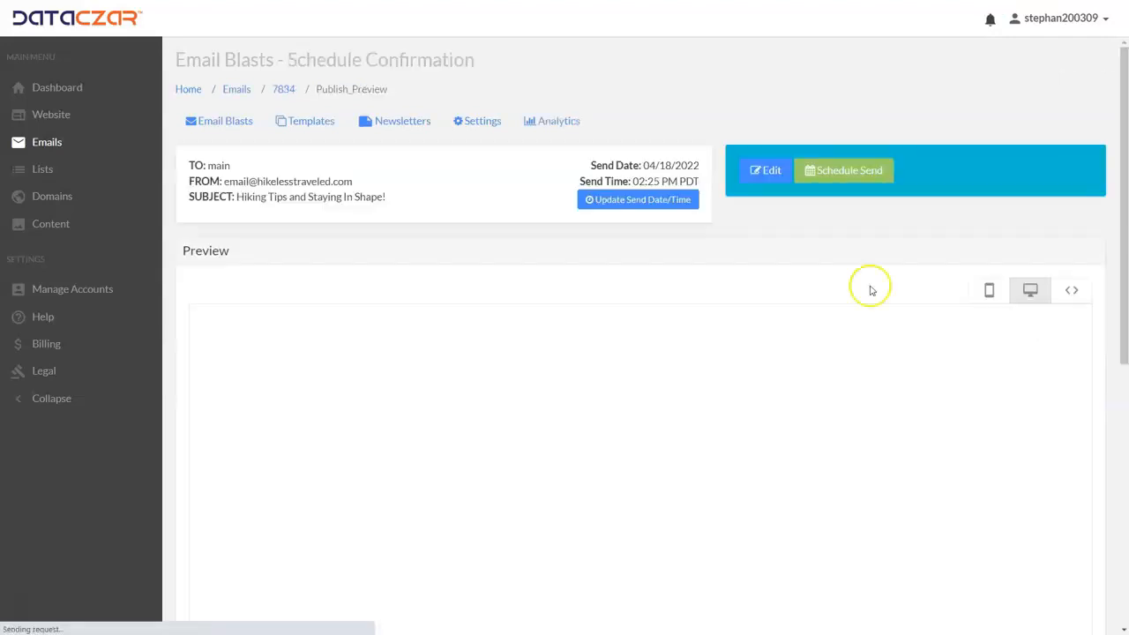
left_click(638, 200)
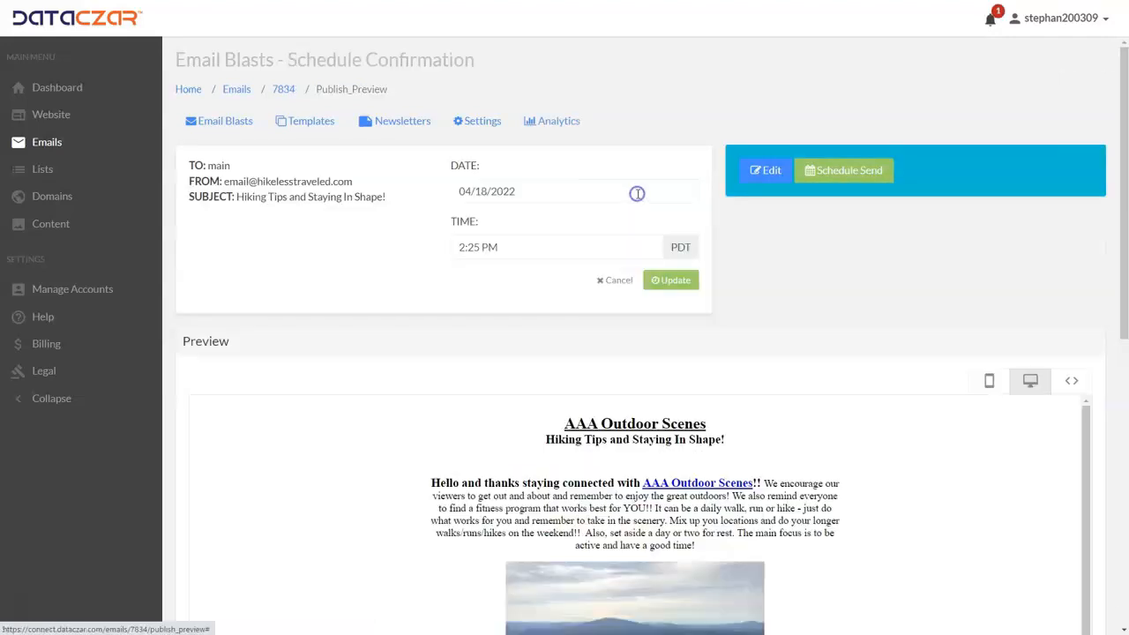
left_click(530, 191)
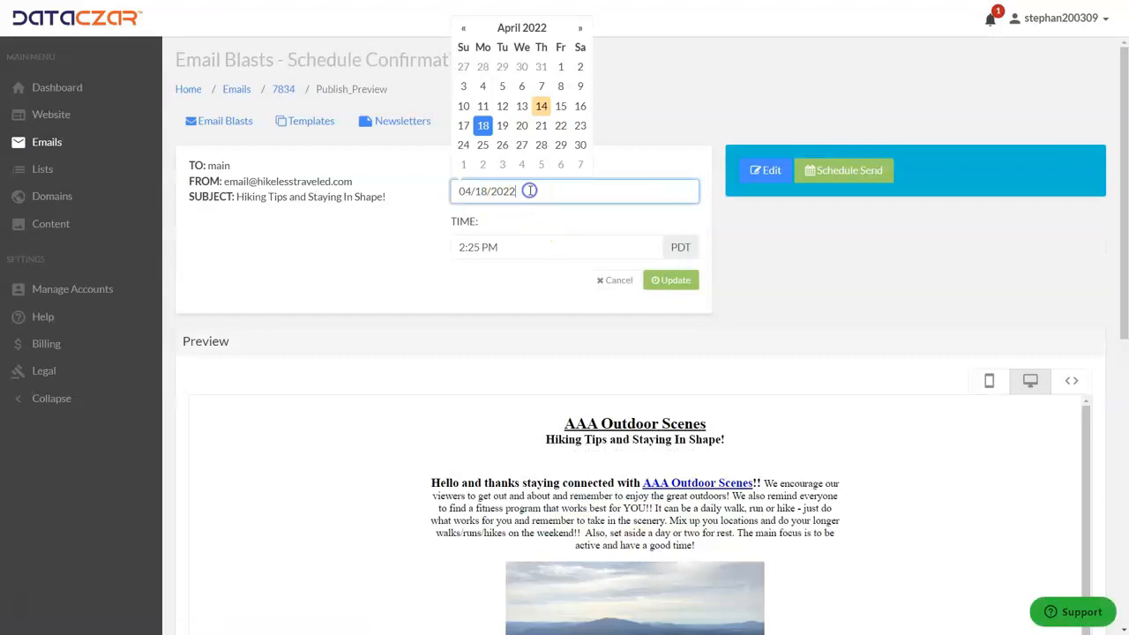
left_click(483, 125)
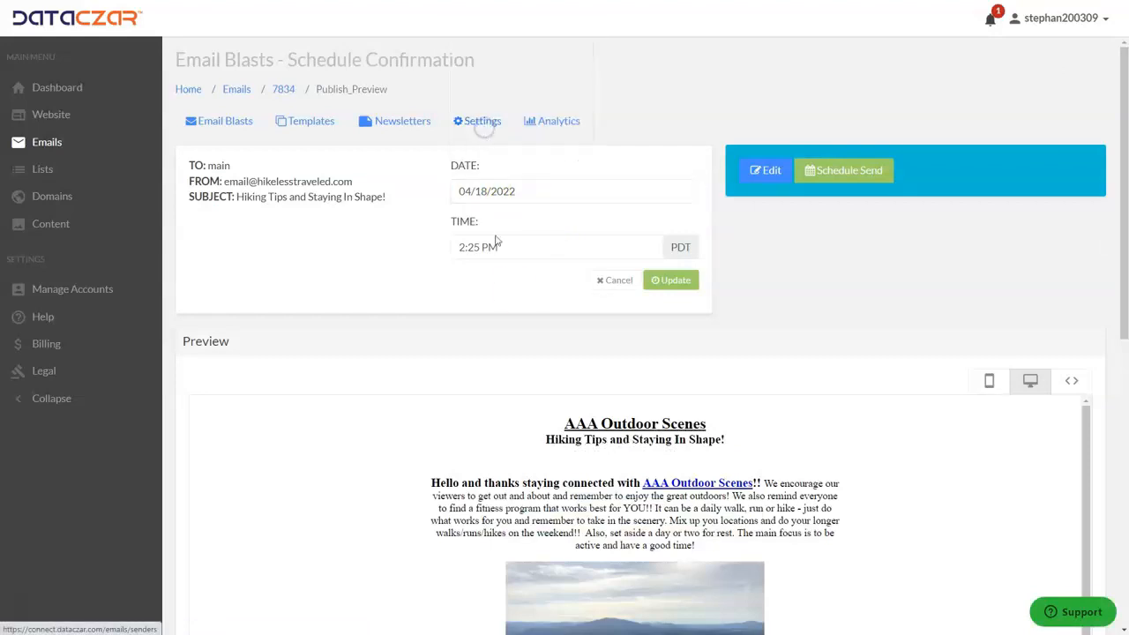
left_click(820, 172)
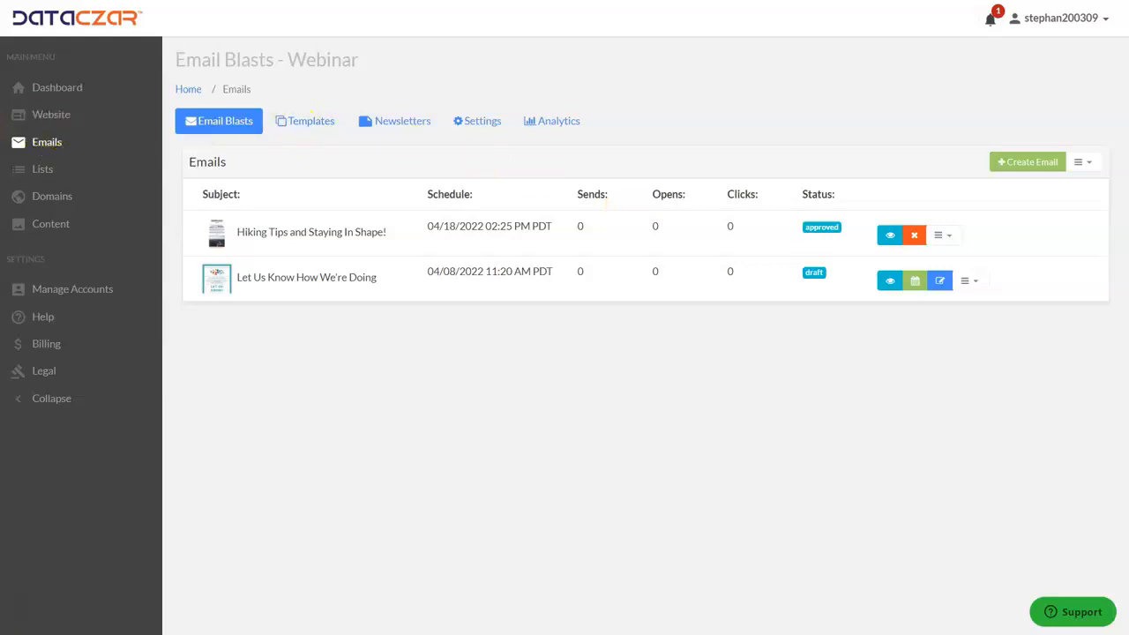
Go to Help in the sidebar and open the Help Center FAQ site.
left_click(42, 323)
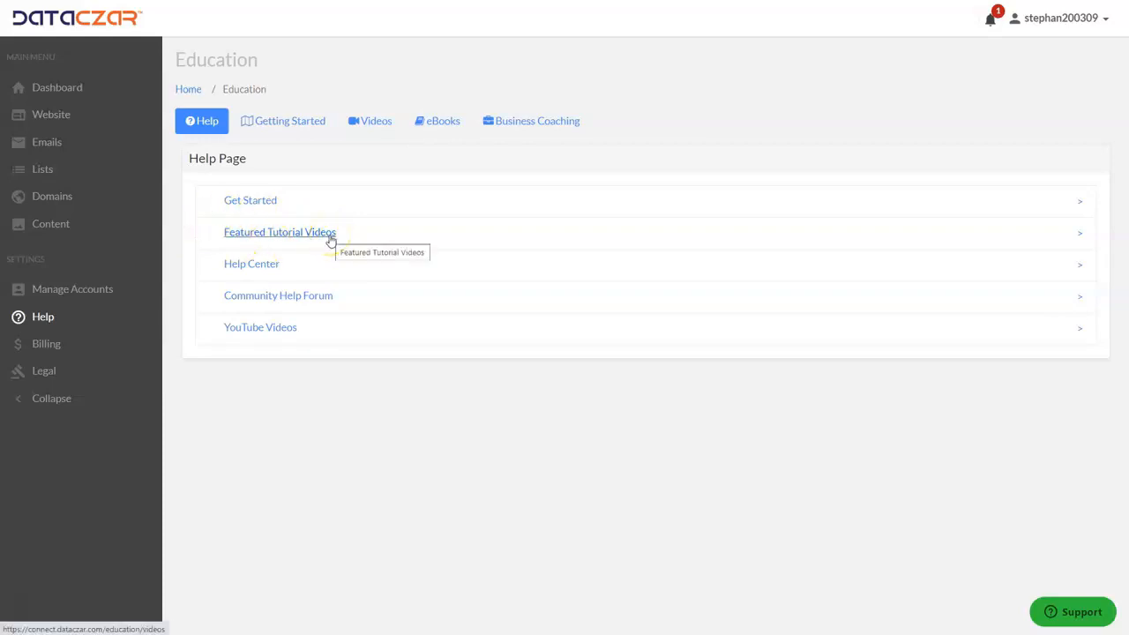
left_click(267, 270)
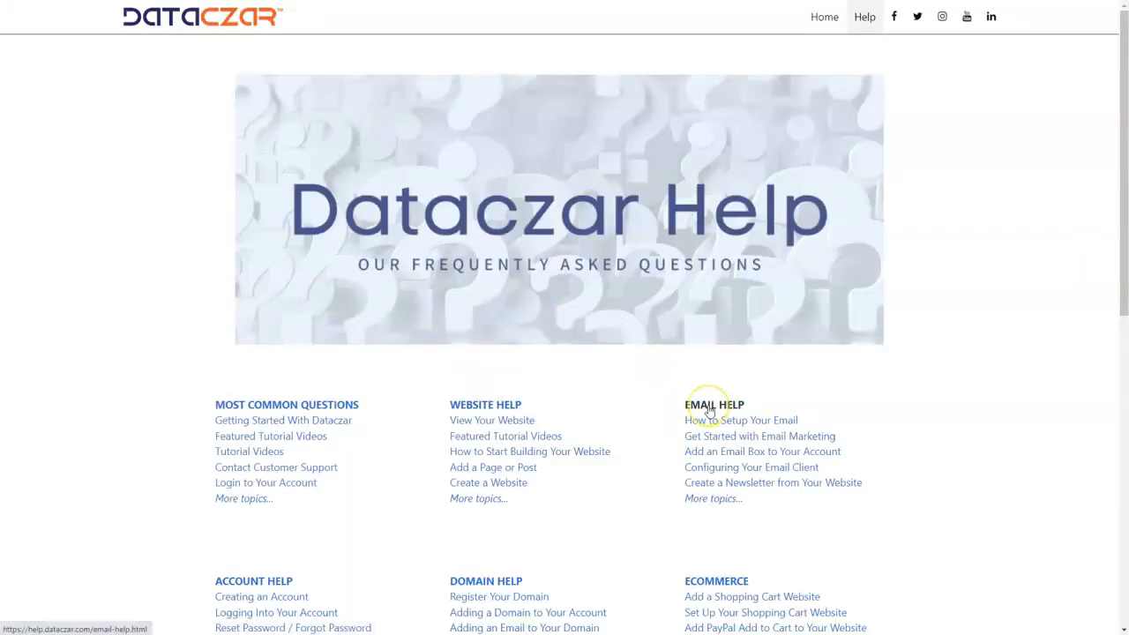
Leave the help pages and return to the DataCzar Dashboard.
left_click(492, 407)
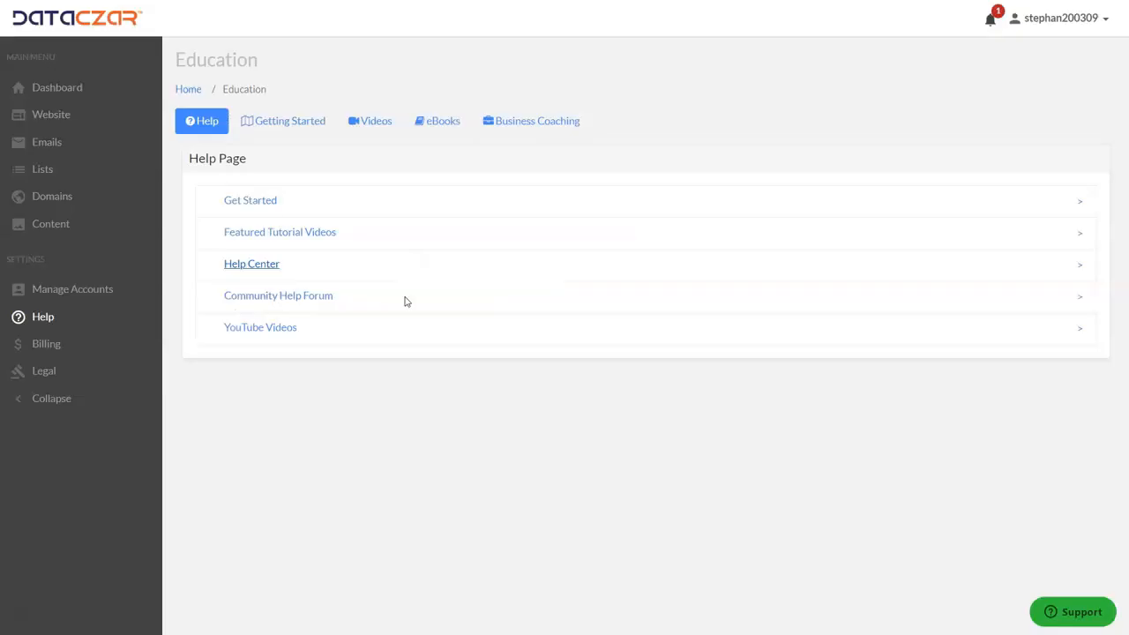
left_click(51, 92)
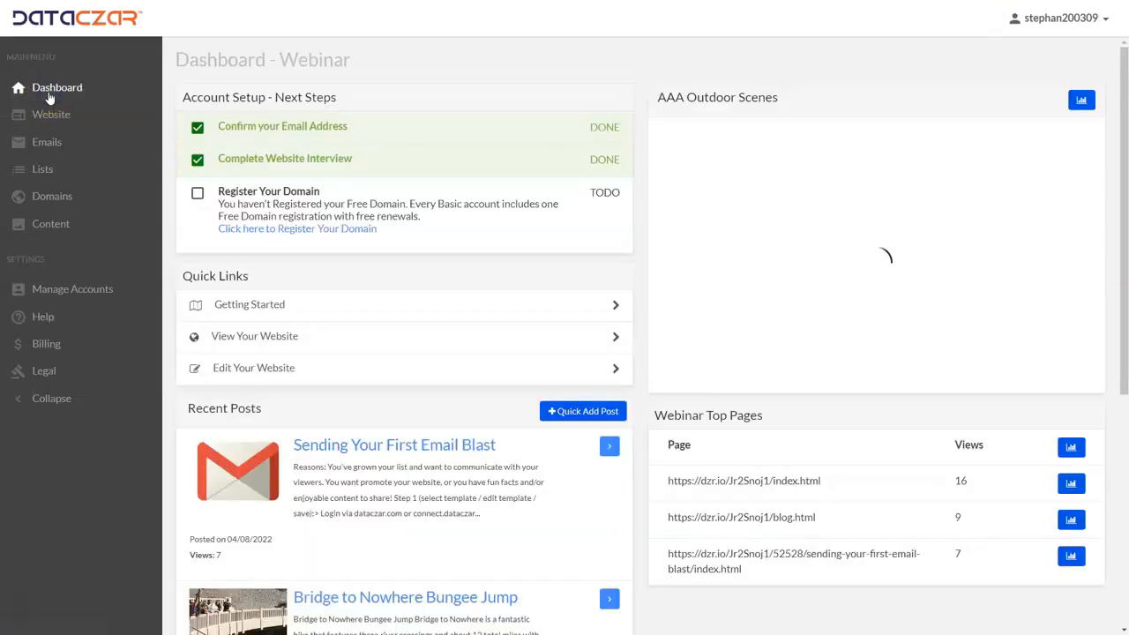